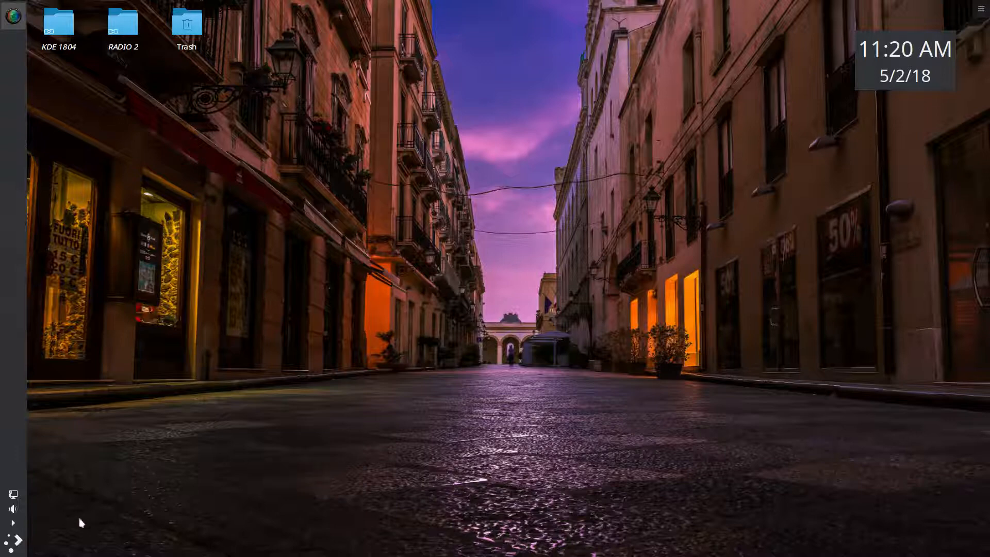
- Browse the application launcher's Graphics, Internet, Multimedia and Settings categories and open Disks
left_click(19, 547)
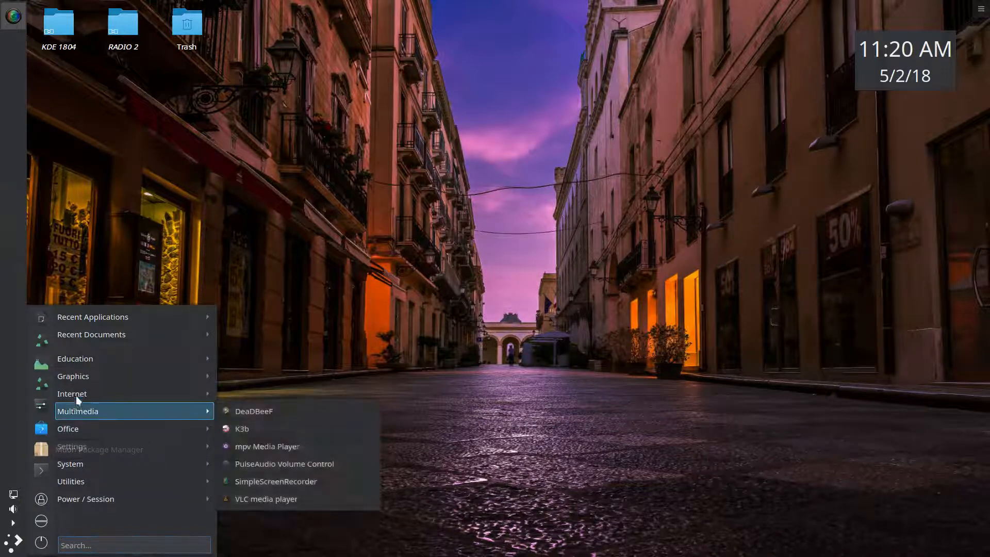
mouse_move(85, 361)
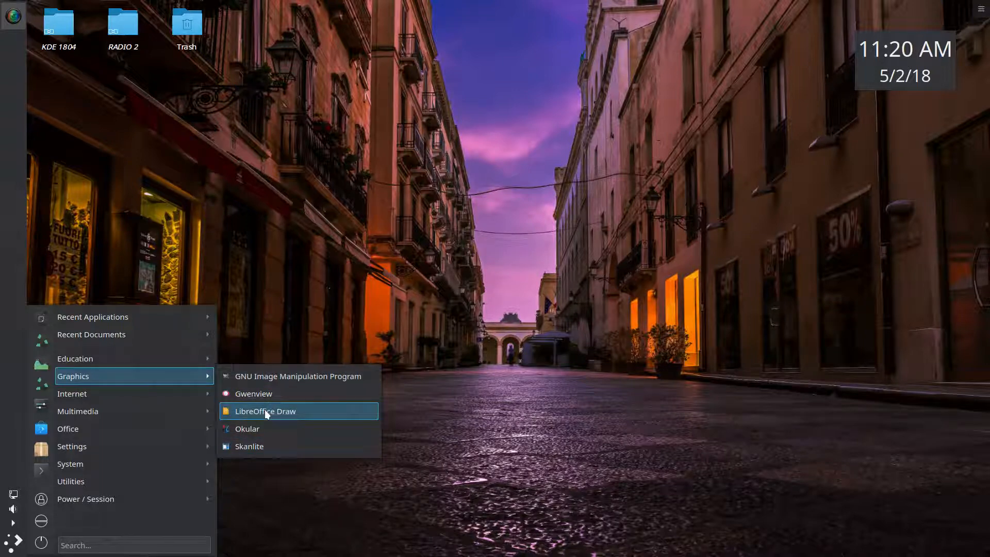
mouse_move(185, 396)
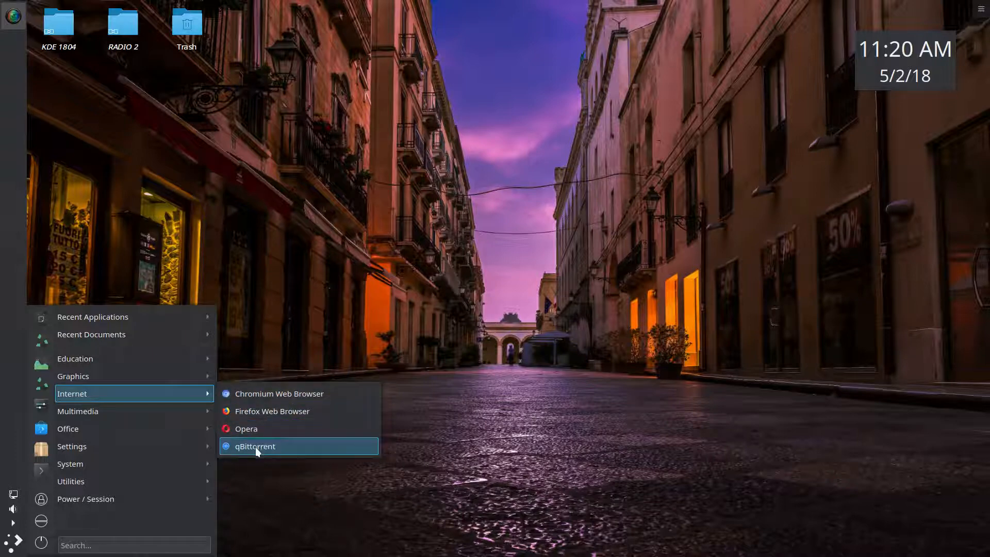
mouse_move(174, 412)
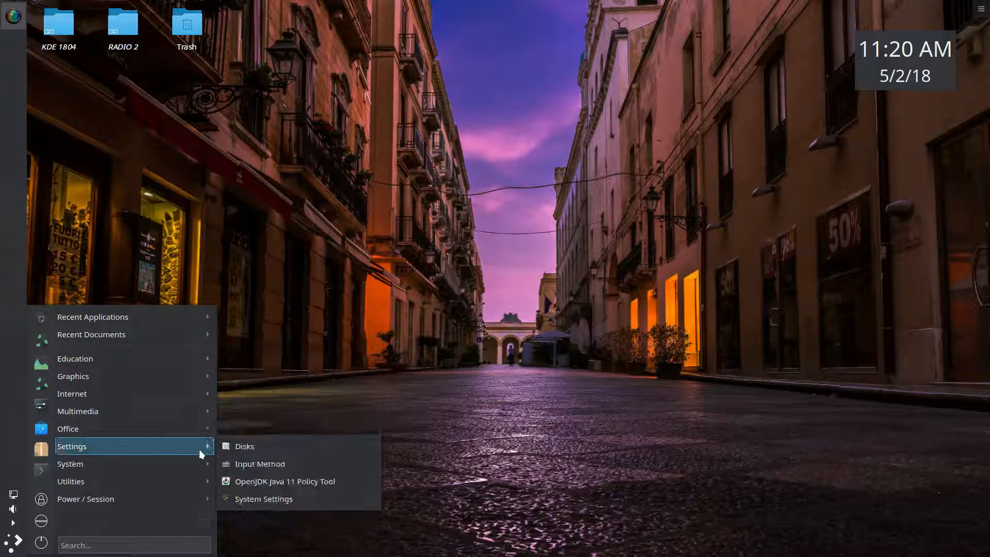
mouse_move(176, 430)
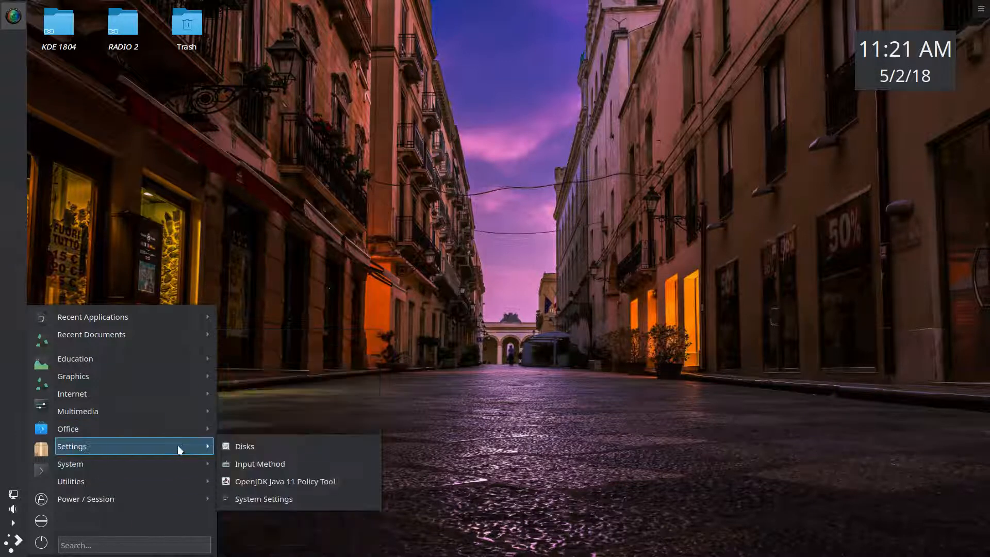
left_click(271, 448)
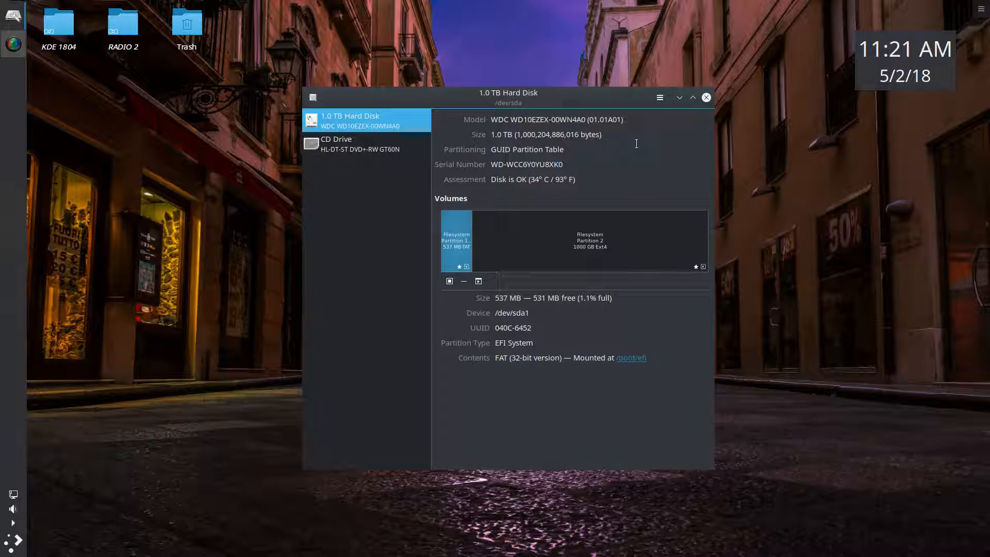
- Inspect the standby and write cache options in the 1.0 TB hard disk's drive settings, cancel them and close Disks
left_click(659, 98)
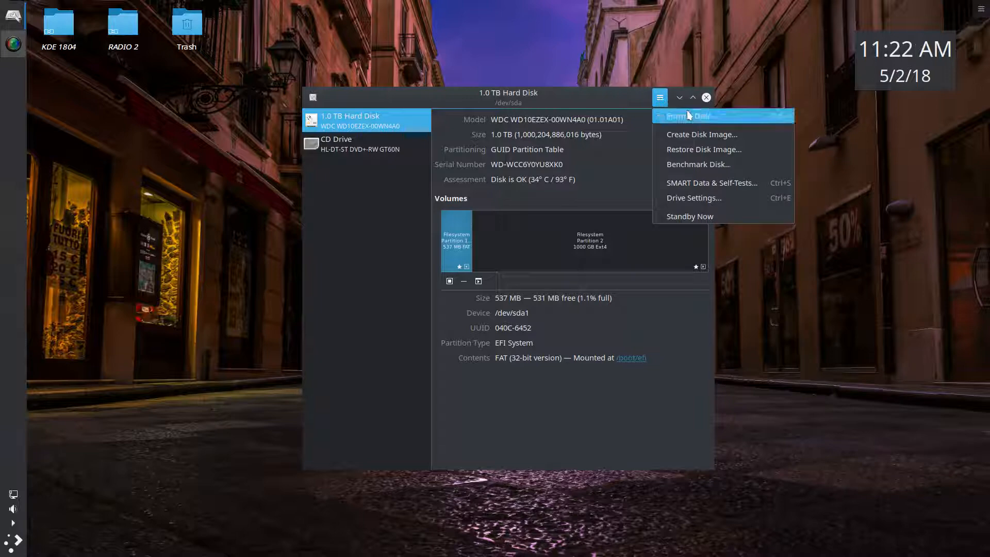
left_click(696, 201)
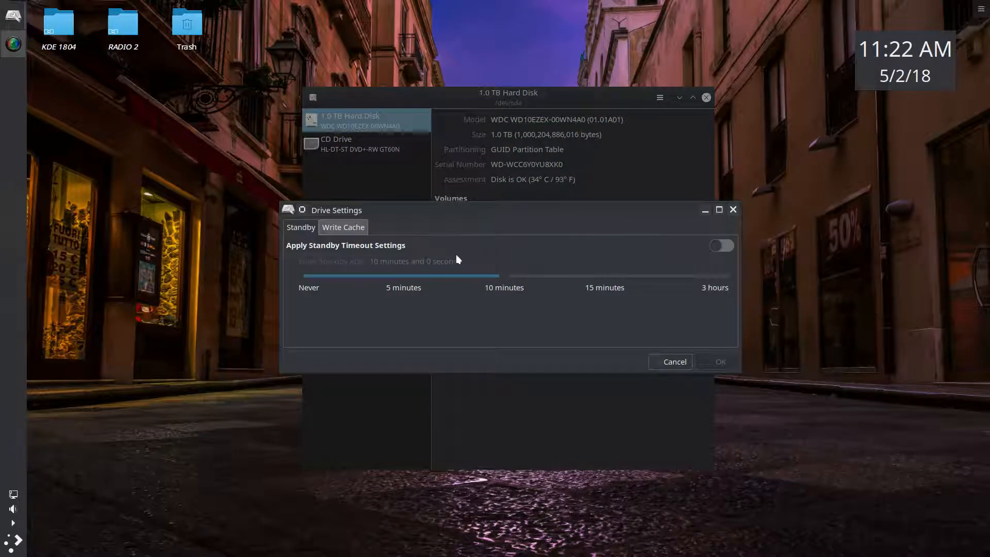
left_click(336, 229)
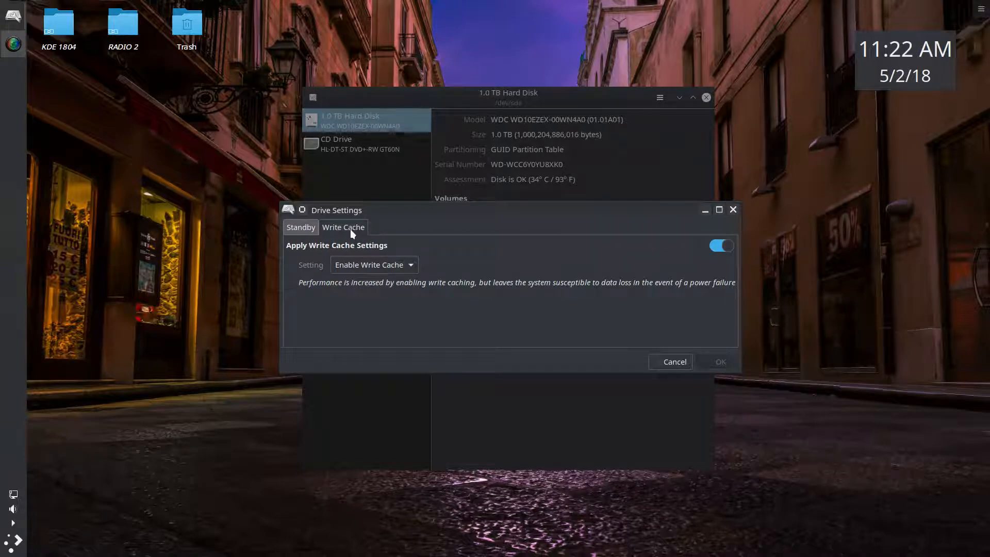
left_click(413, 266)
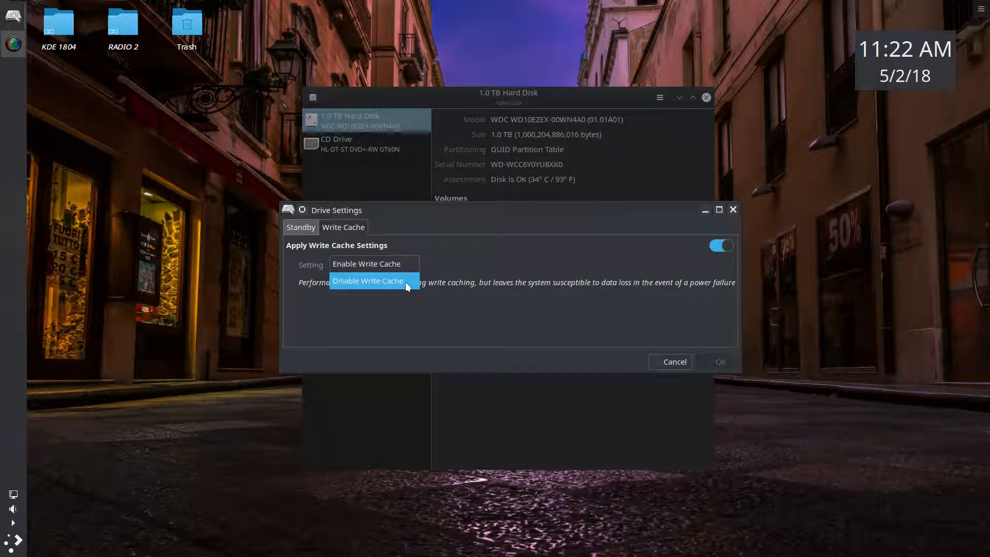
left_click(414, 263)
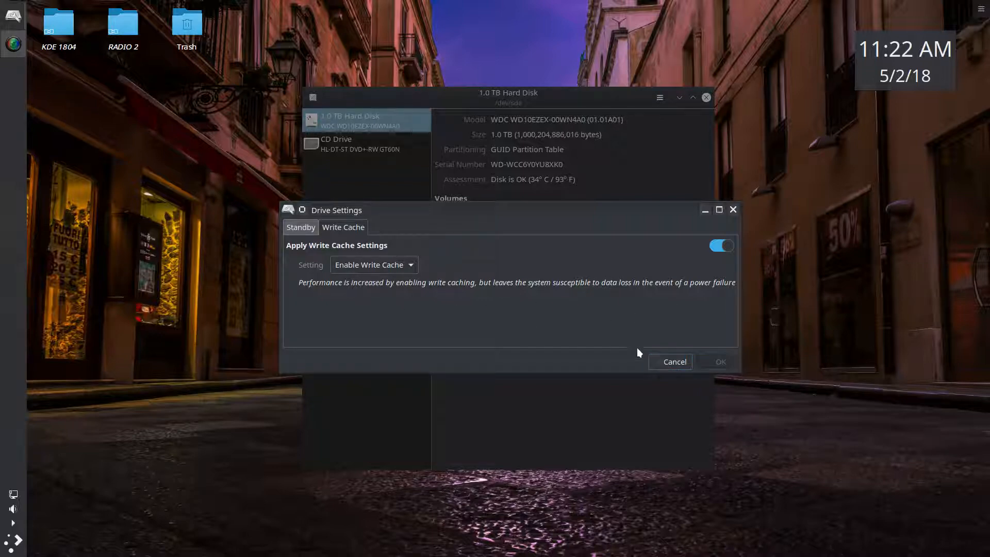
left_click(668, 362)
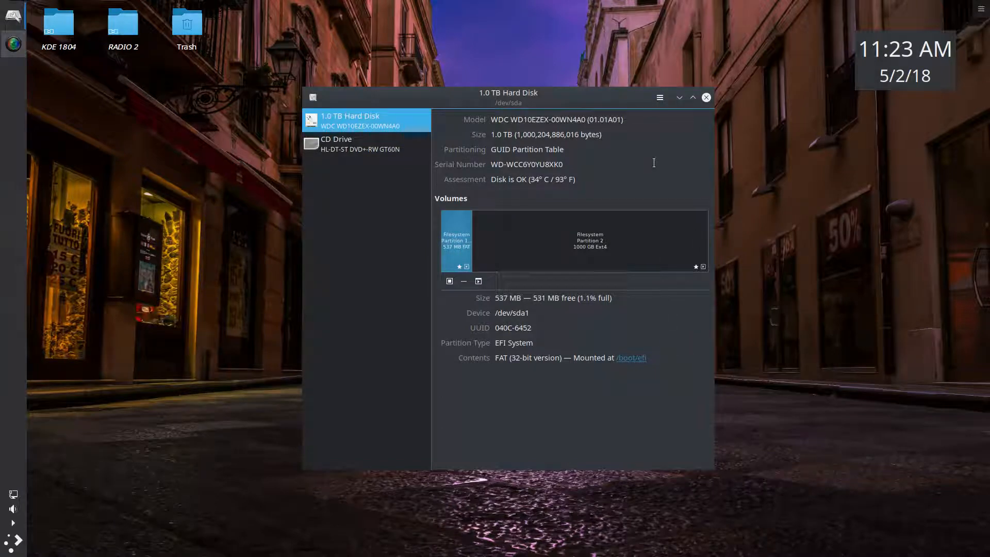
left_click(706, 98)
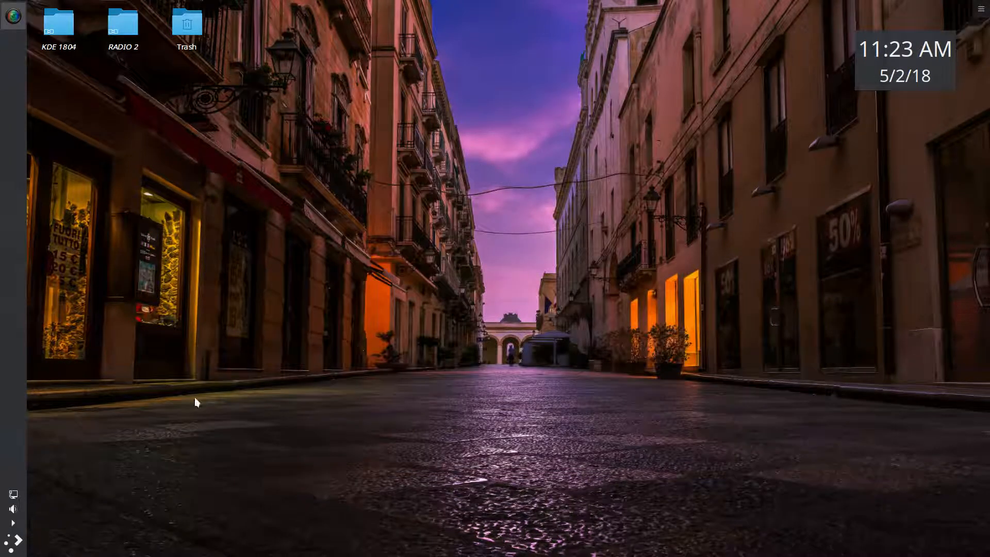
- Review the application launcher's System, Settings, Utilities and Power / Session entries and close the launcher
left_click(20, 543)
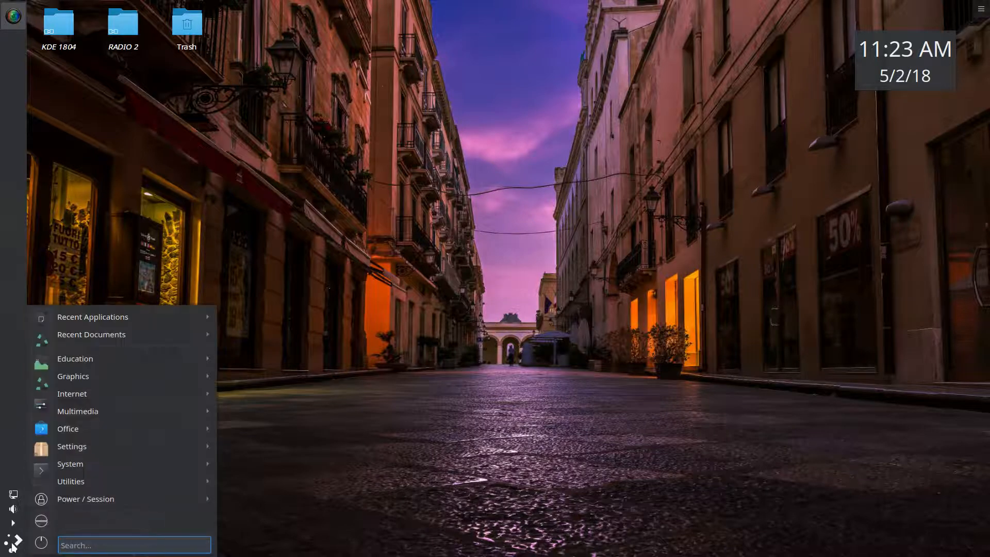
mouse_move(74, 466)
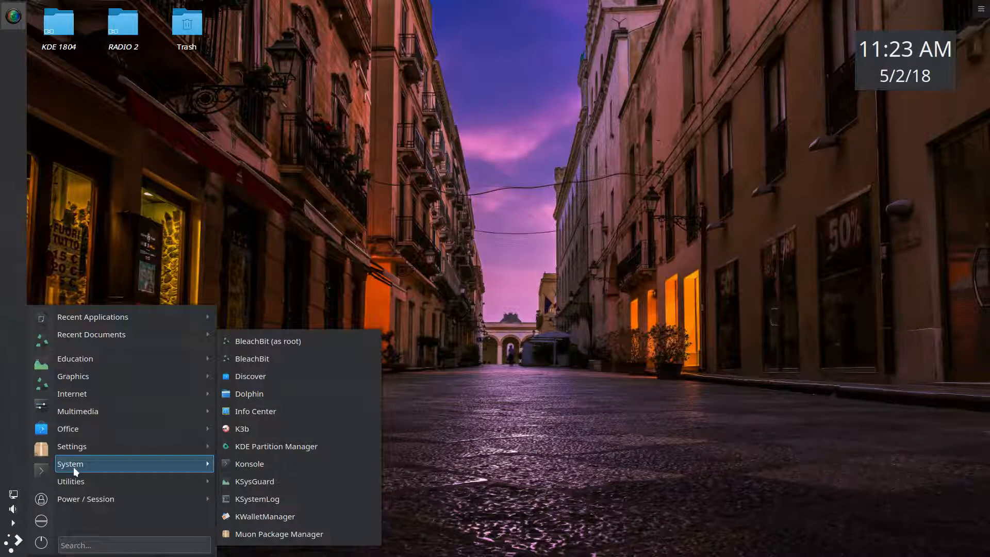
mouse_move(91, 432)
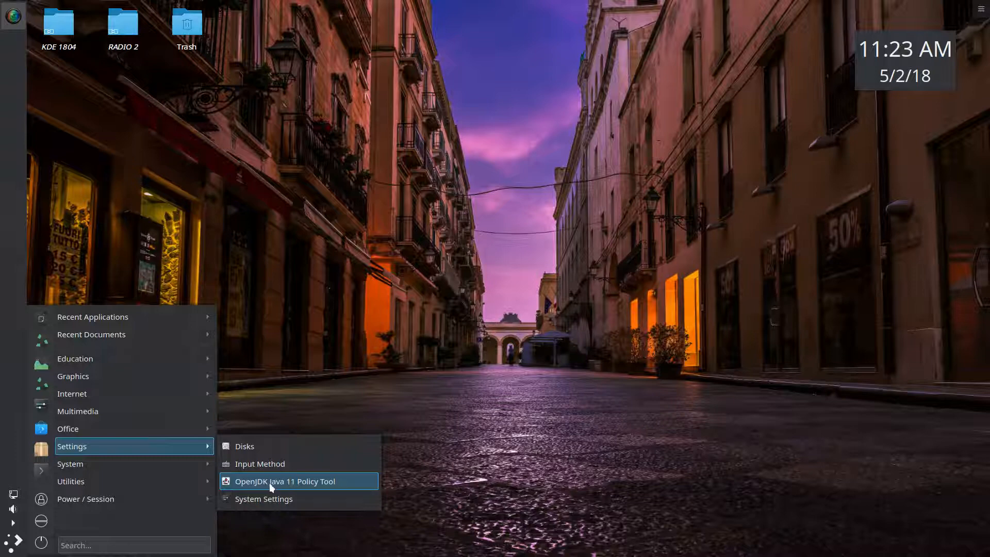
mouse_move(189, 469)
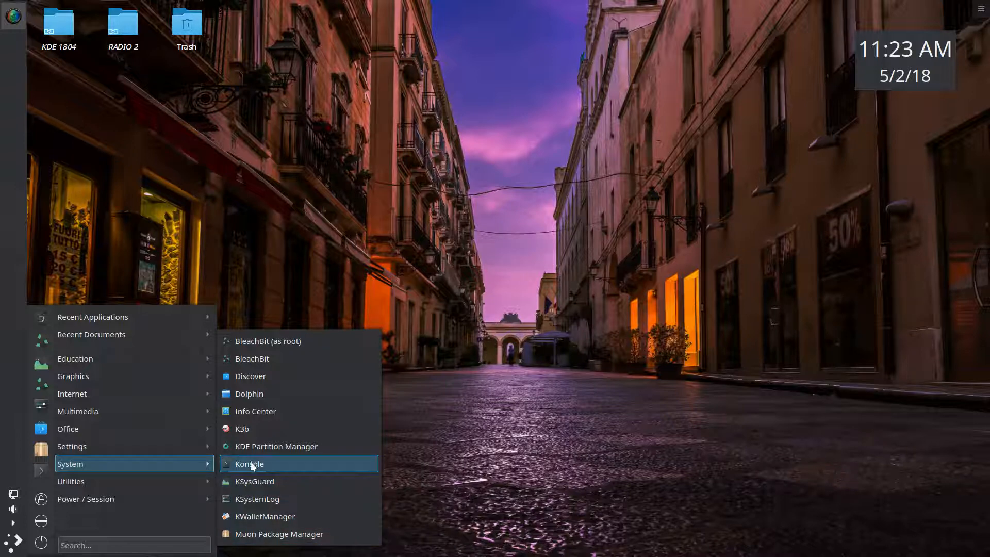
mouse_move(144, 481)
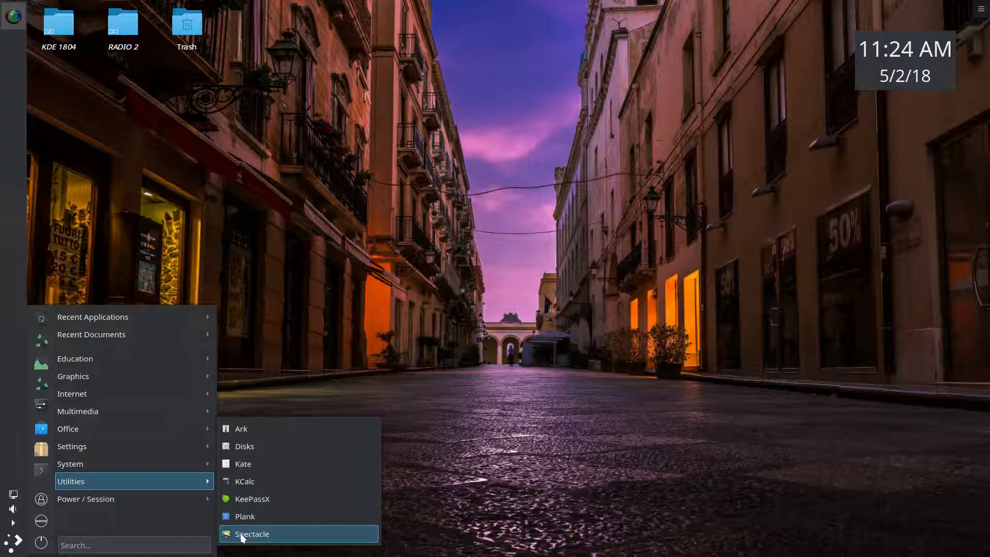
mouse_move(170, 505)
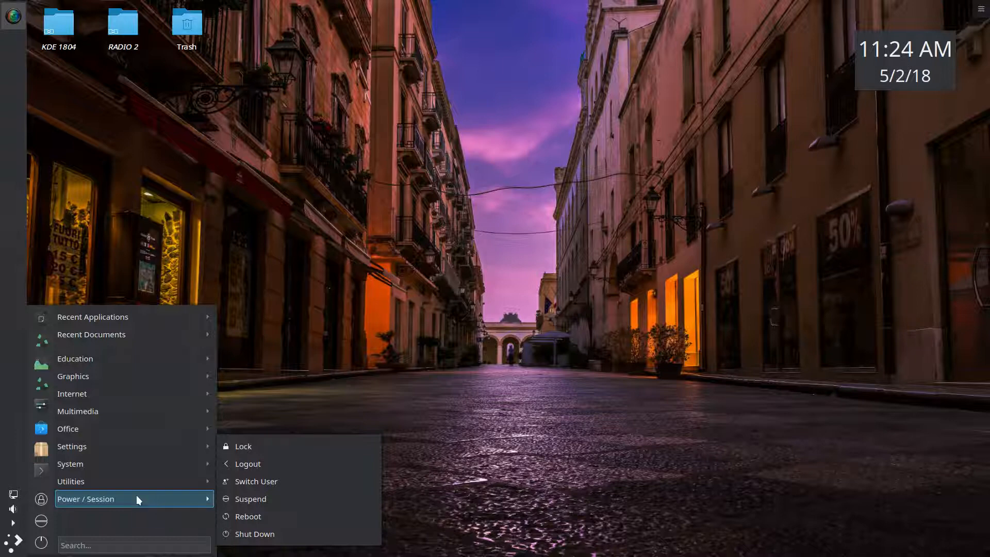
left_click(413, 461)
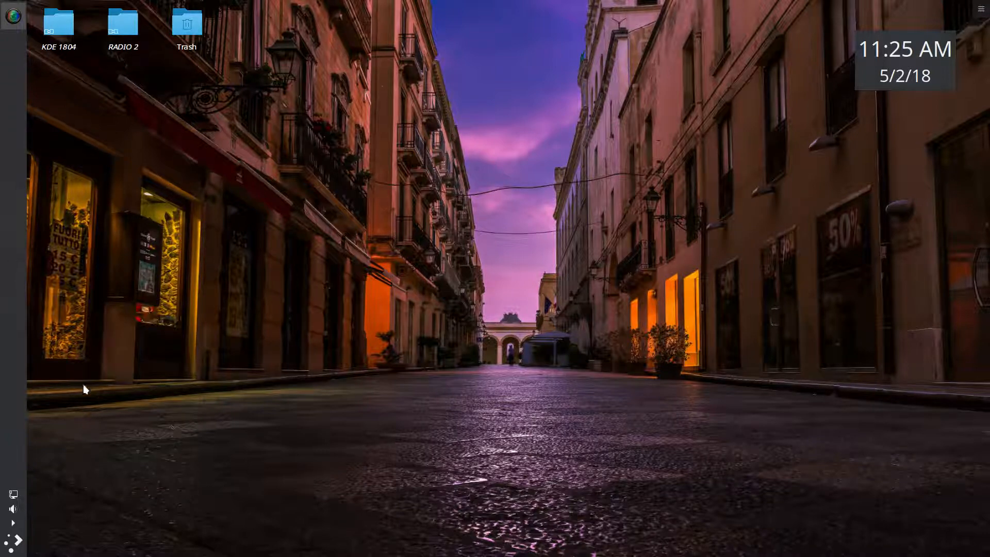
- Unlock the desktop widgets and make the vertical panel slightly wider
right_click(8, 308)
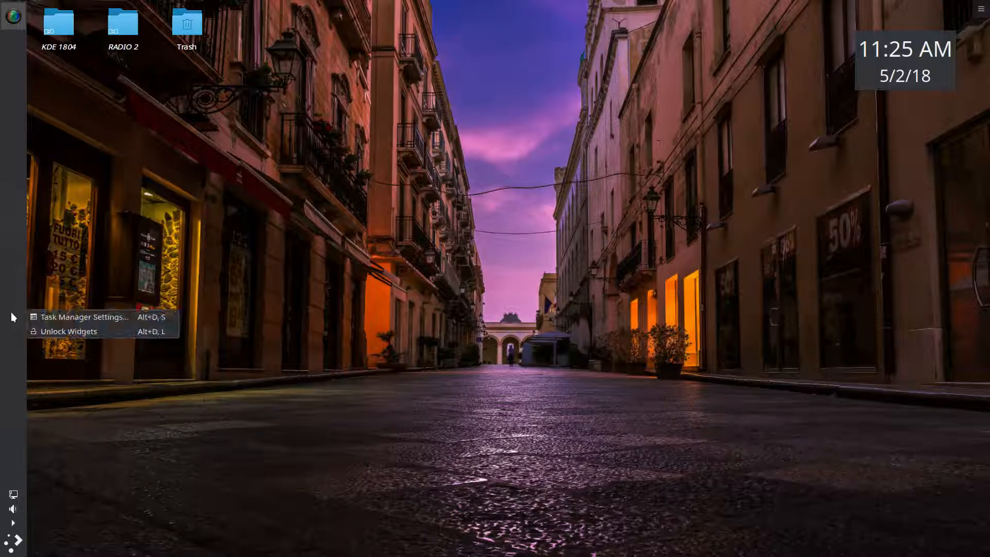
left_click(47, 332)
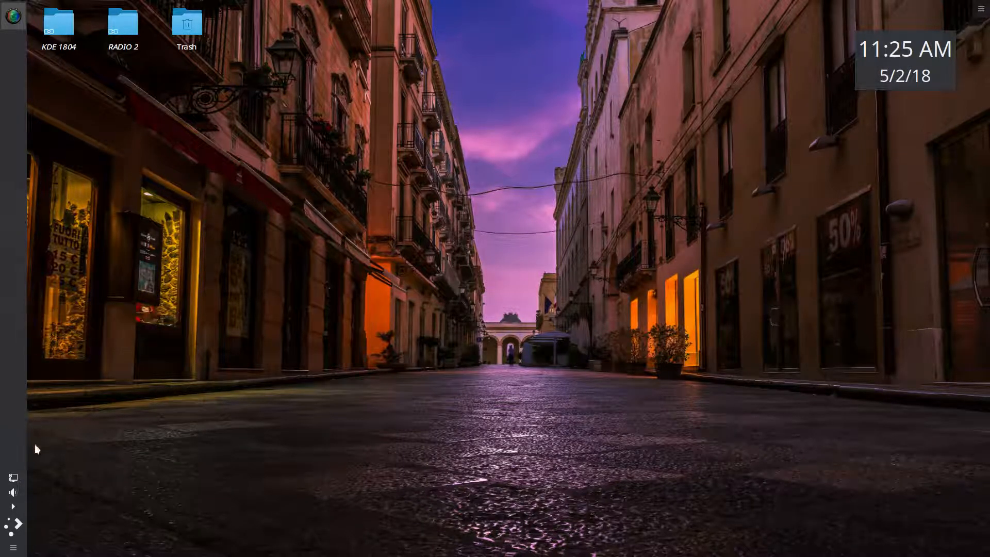
left_click(14, 548)
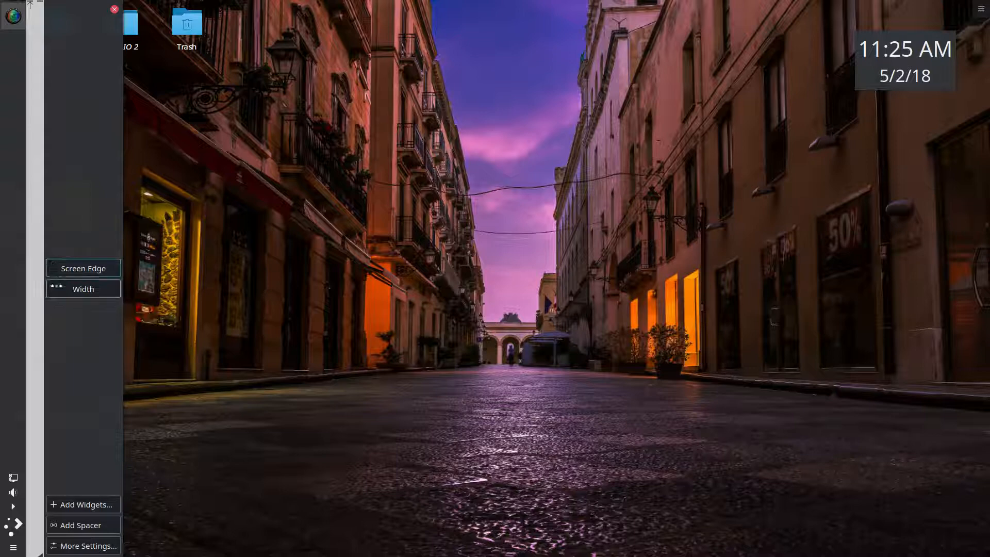
left_click_drag(57, 286, 17, 344)
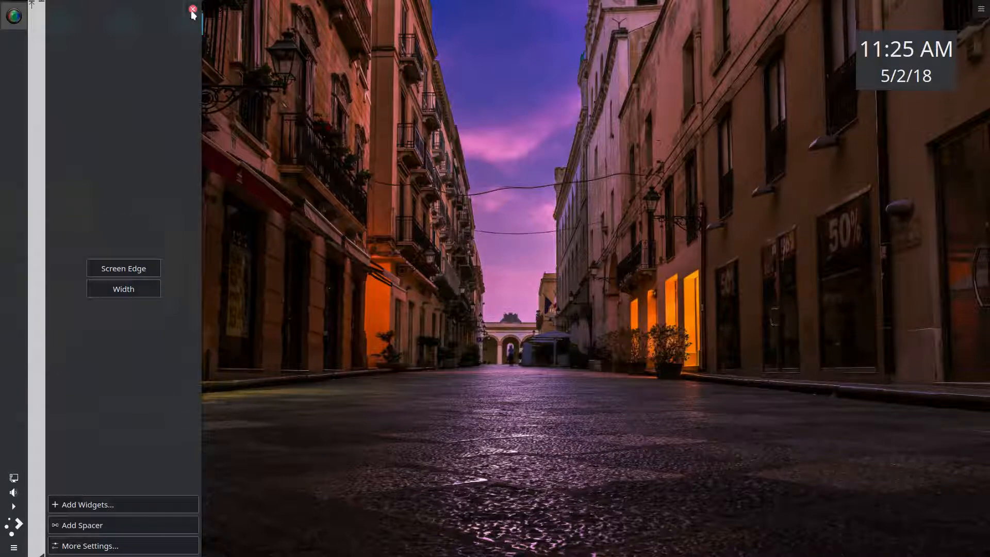
left_click(271, 199)
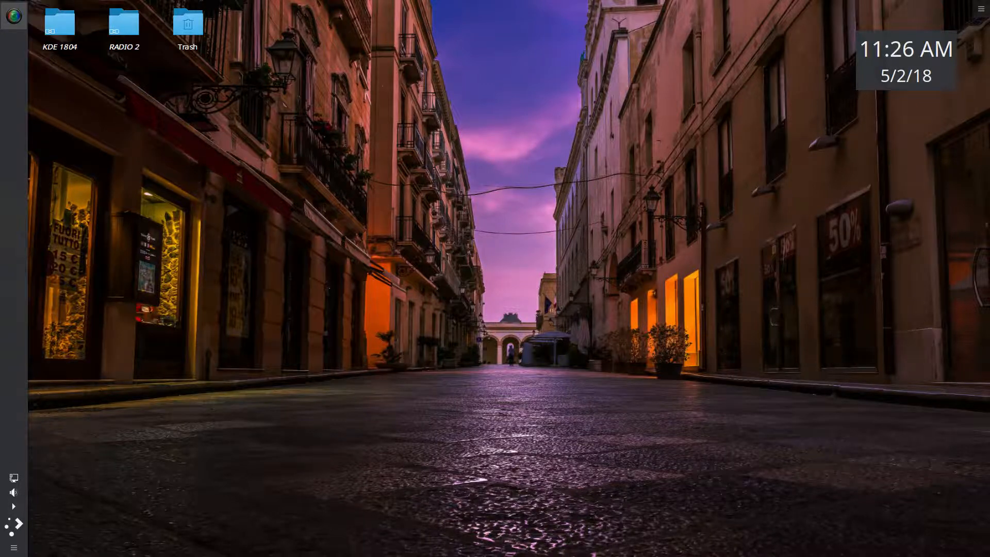
- Shorten the vertical panel from its upper end and extend it back to full height
left_click(14, 547)
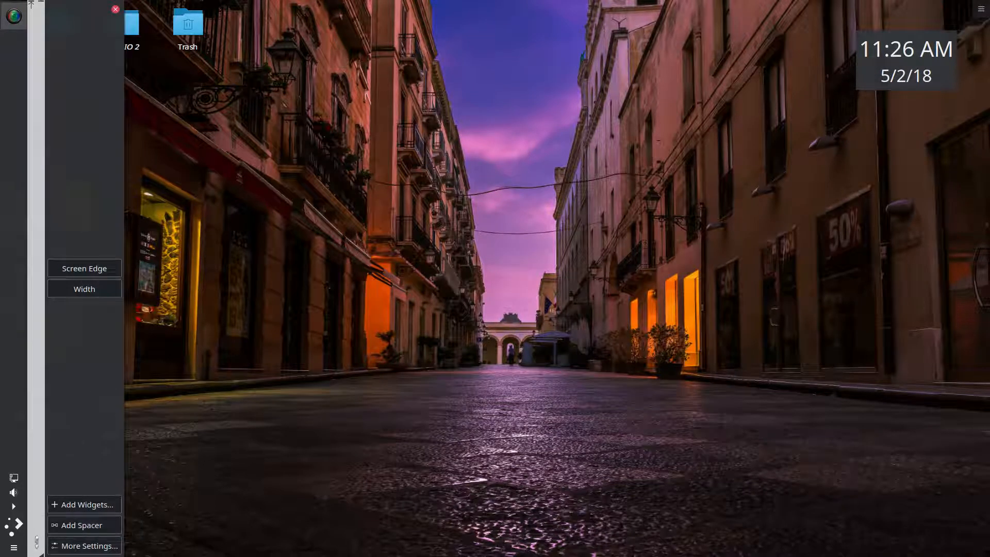
mouse_move(15, 478)
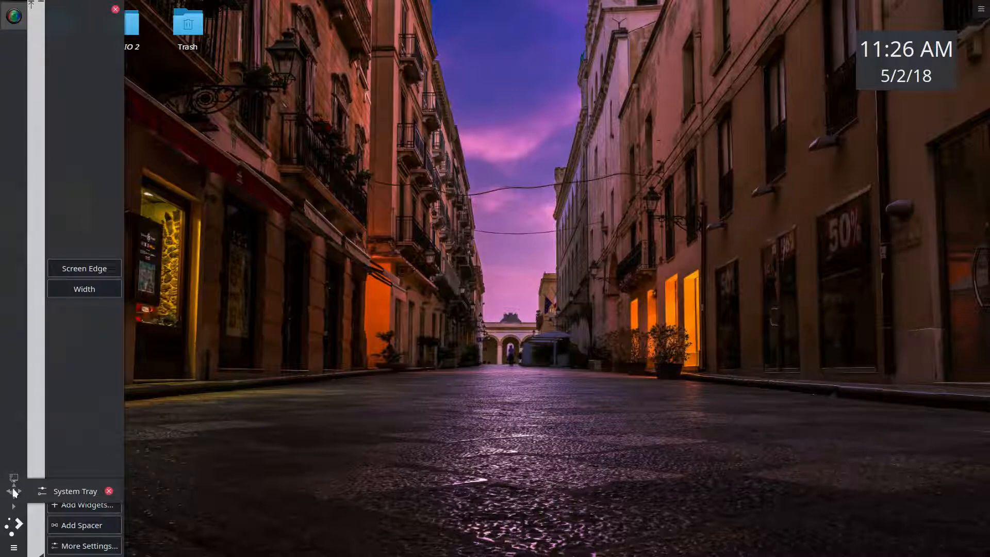
mouse_move(19, 408)
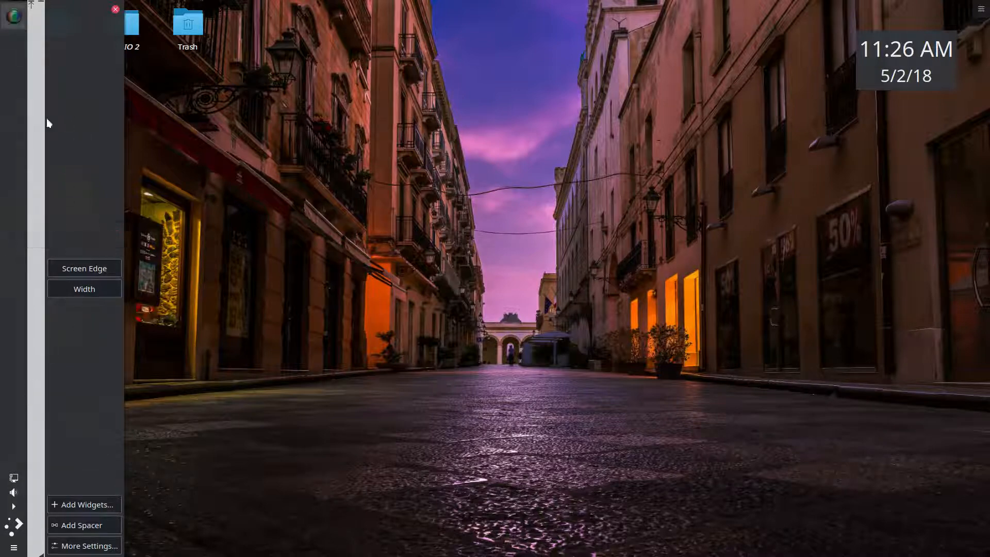
mouse_move(3, 525)
mouse_move(16, 67)
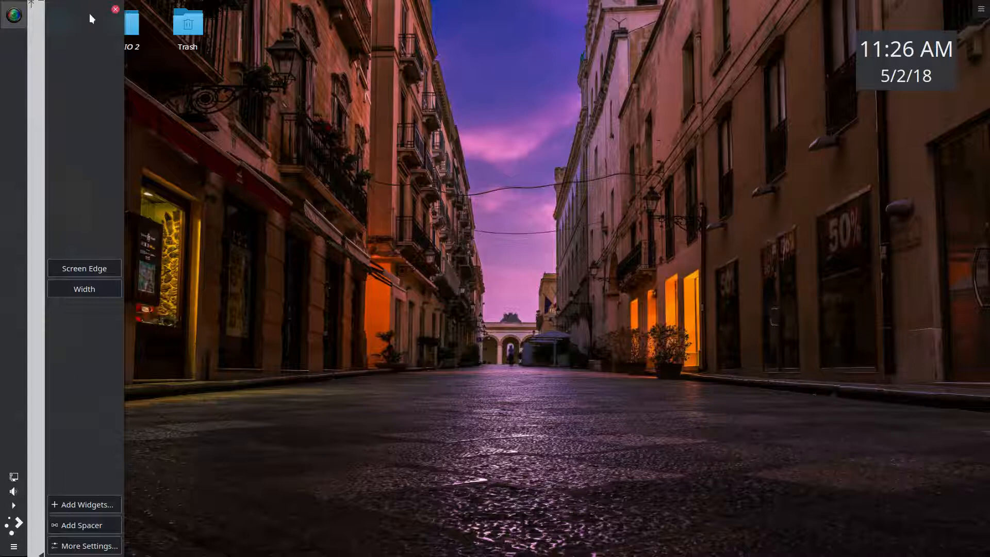
left_click_drag(45, 4, 50, 120)
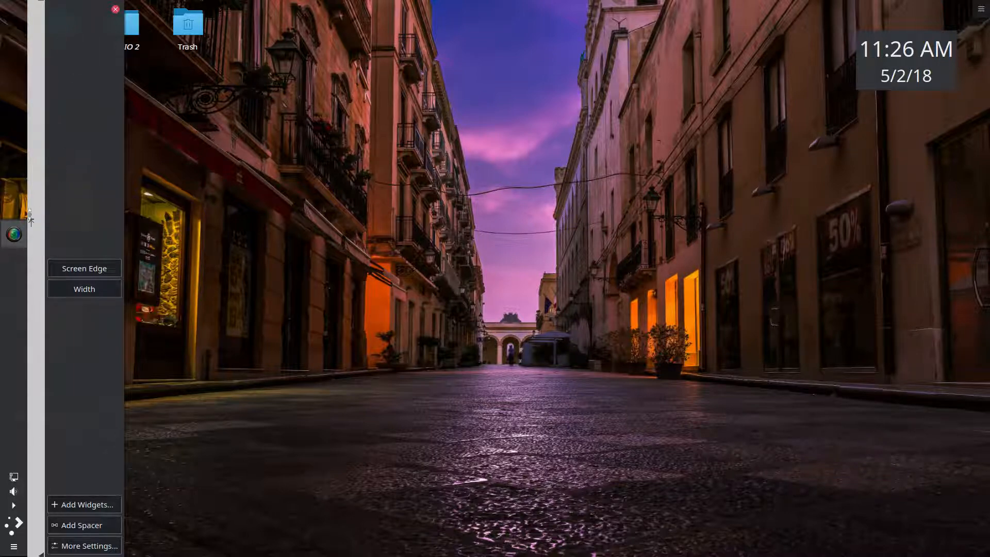
left_click_drag(31, 221, 31, 4)
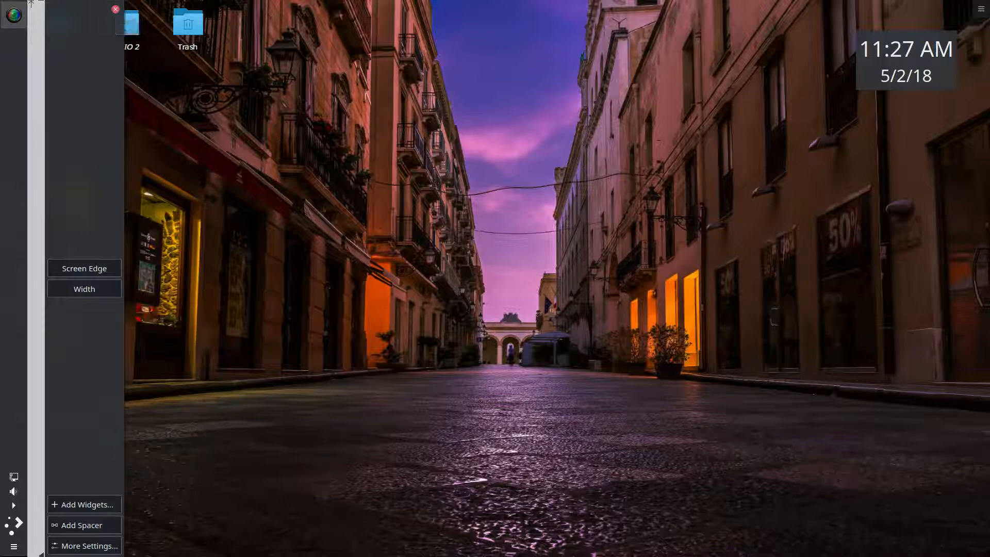
- Review the panel's alignment and visibility options, close its configuration, and reveal the hidden dock to view its launchers
left_click(89, 547)
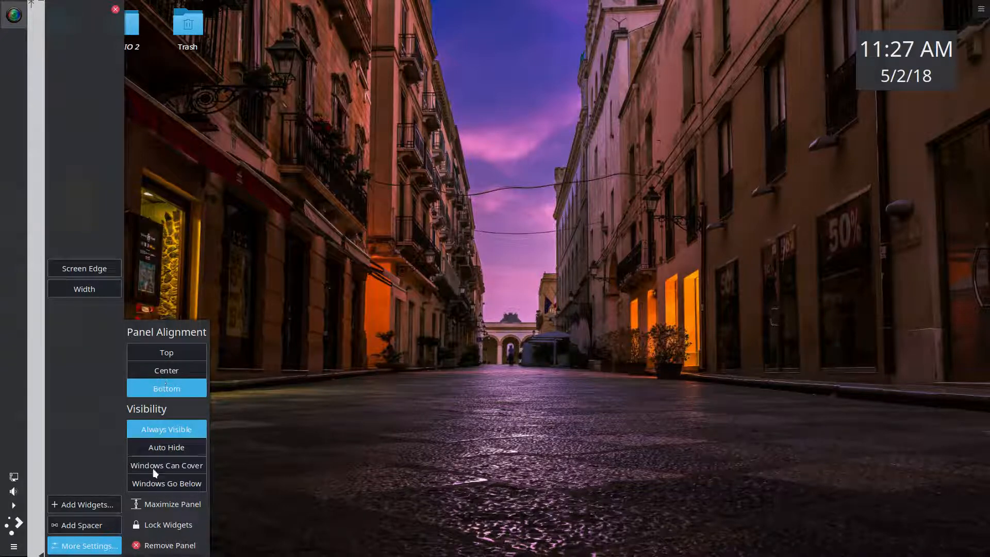
left_click(298, 463)
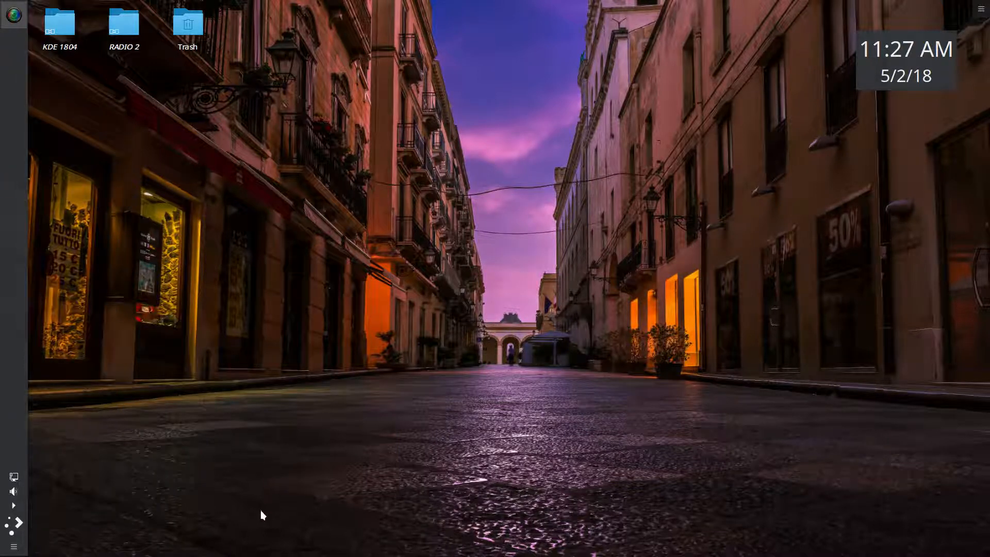
mouse_move(397, 554)
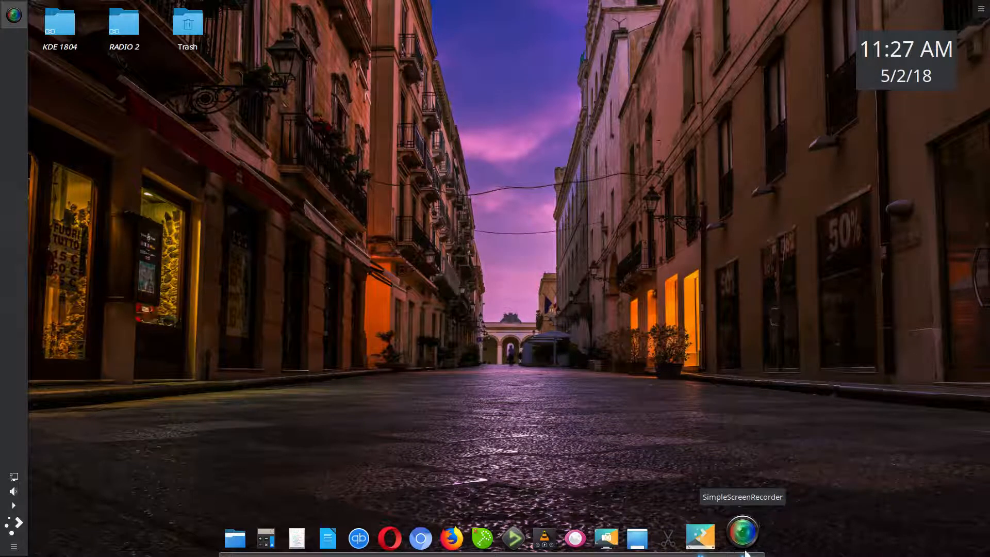
mouse_move(644, 554)
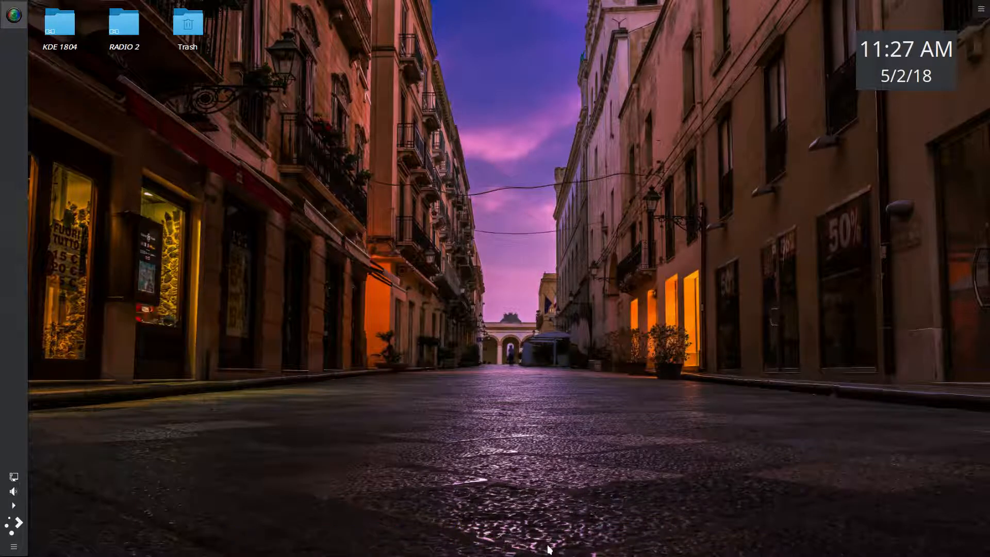
- Open the hidden dock's preferences and examine its behaviour settings, reviewing the hide modes and keeping Autohide
mouse_move(544, 555)
mouse_move(496, 555)
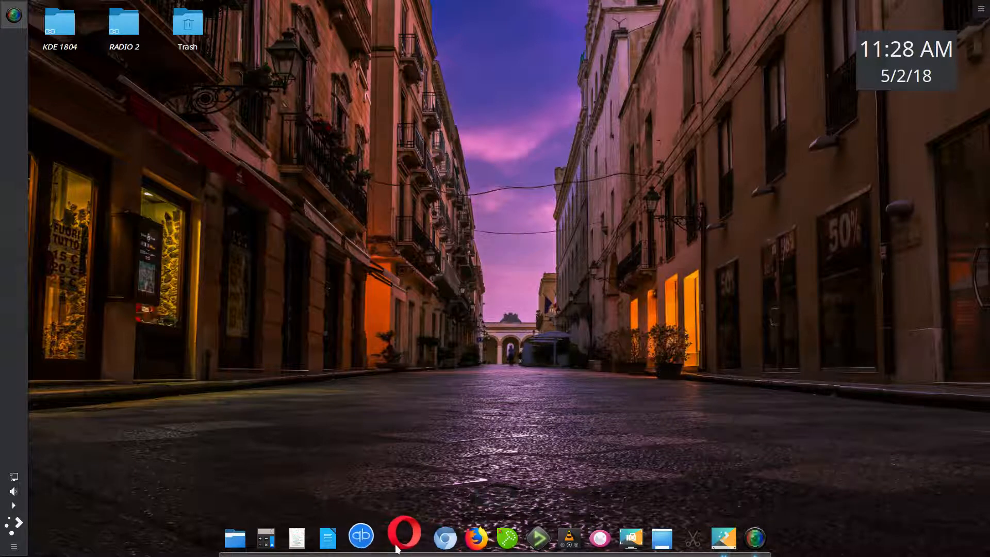
right_click(253, 540)
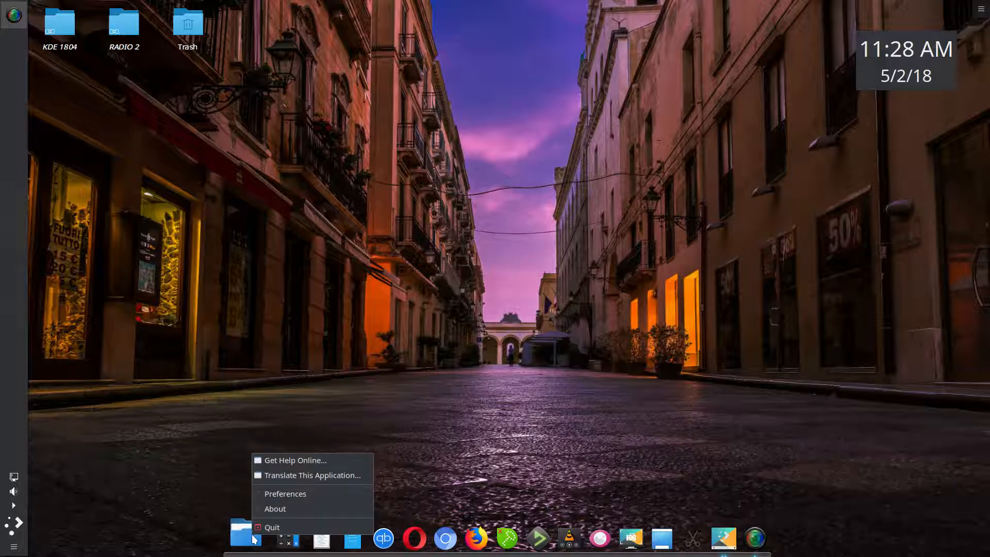
left_click(285, 494)
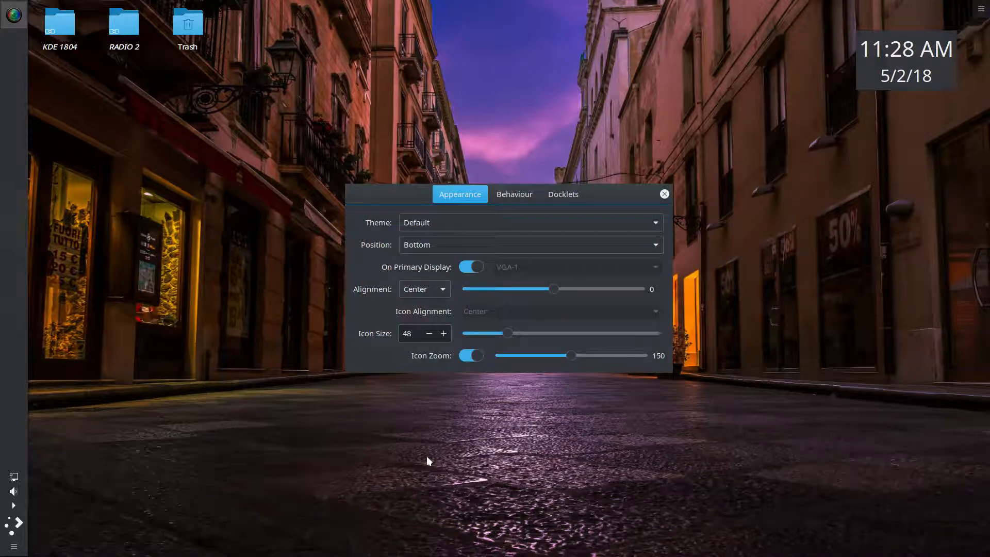
left_click(523, 198)
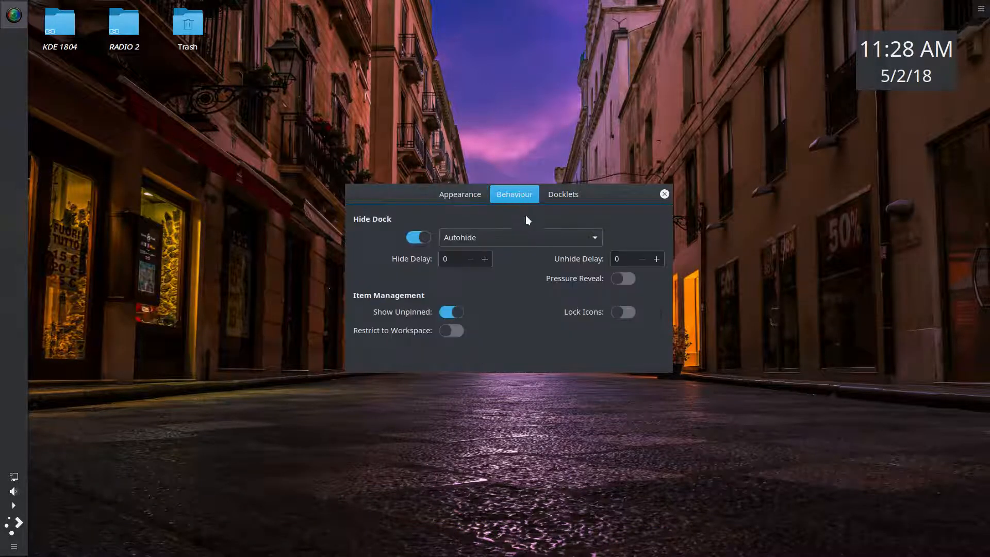
left_click(596, 241)
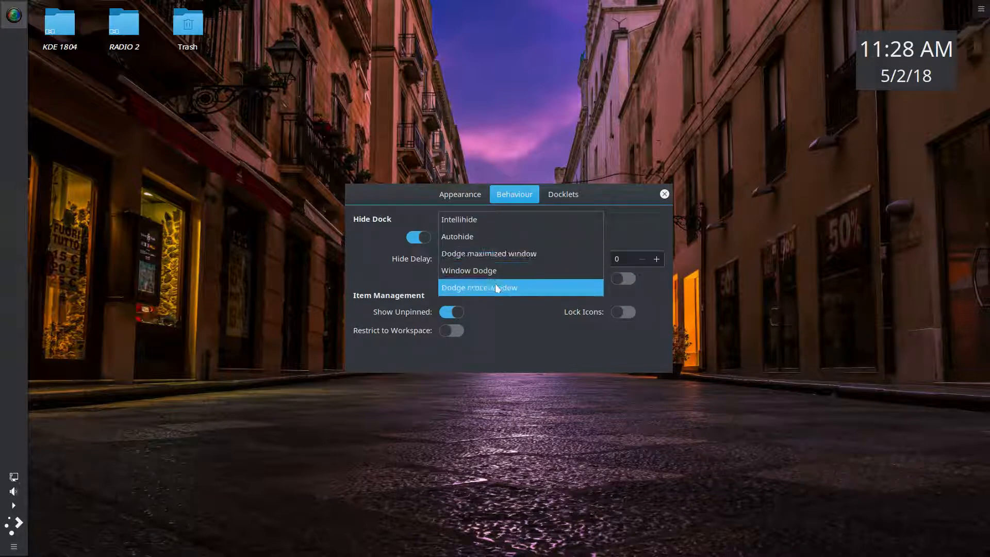
left_click(481, 236)
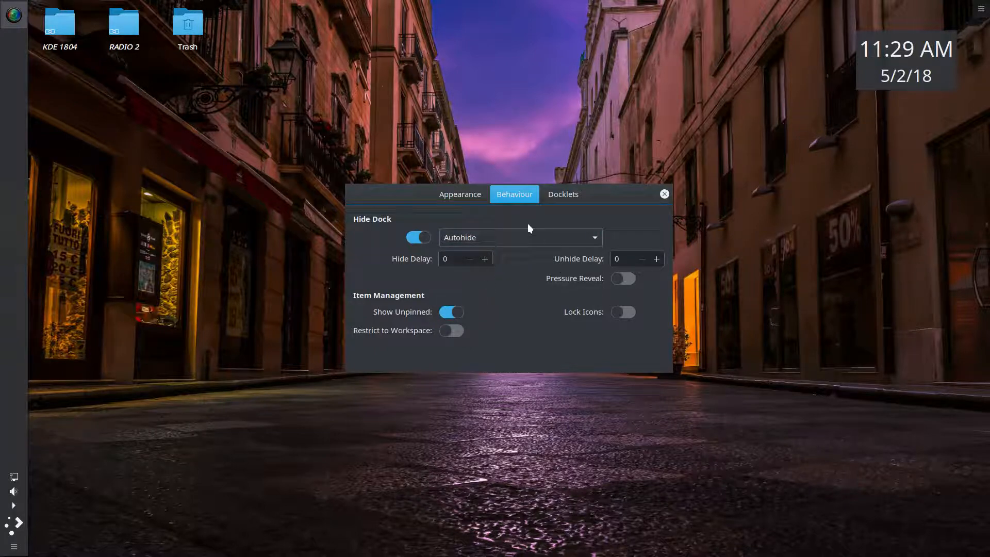
- Review the dock's appearance settings and available docklets, and close the preferences
left_click(470, 197)
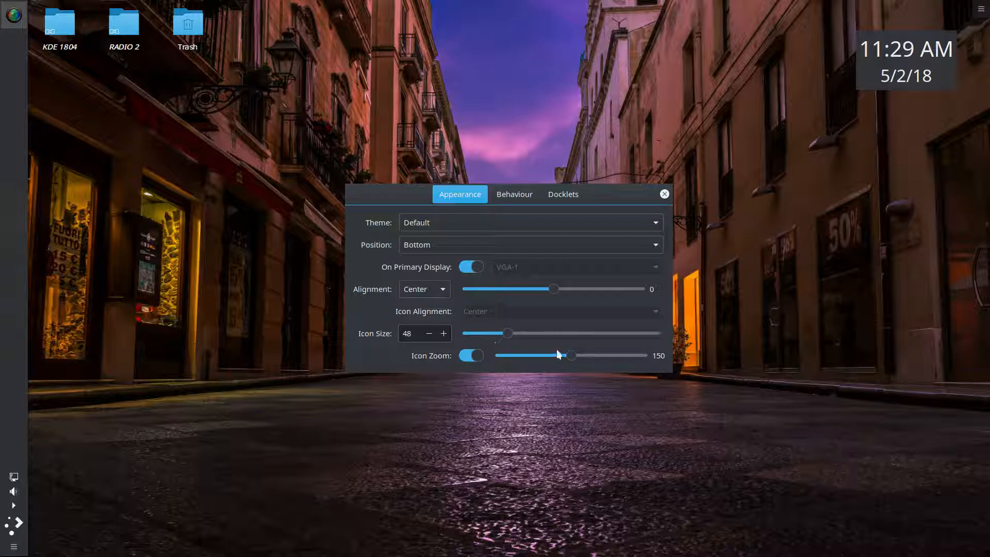
left_click(562, 194)
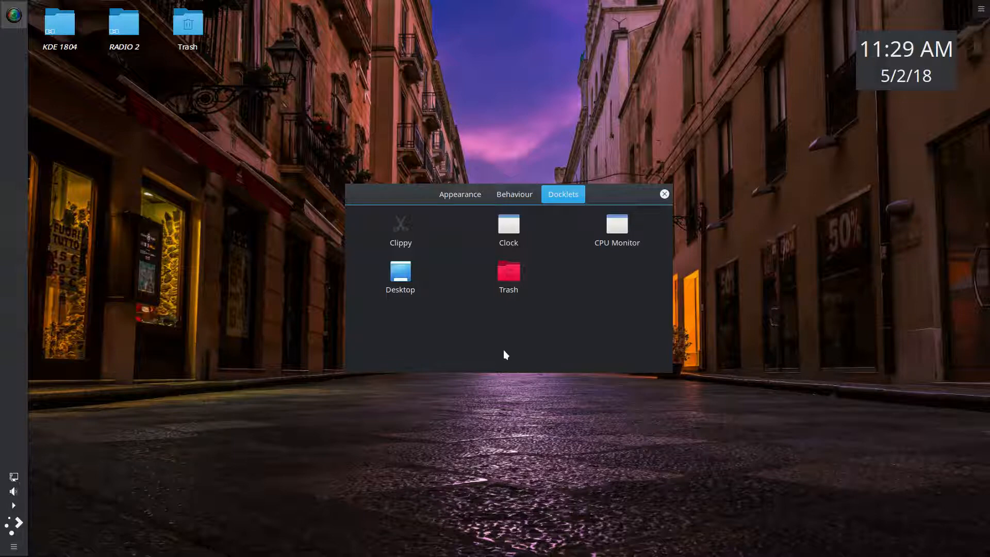
left_click(665, 194)
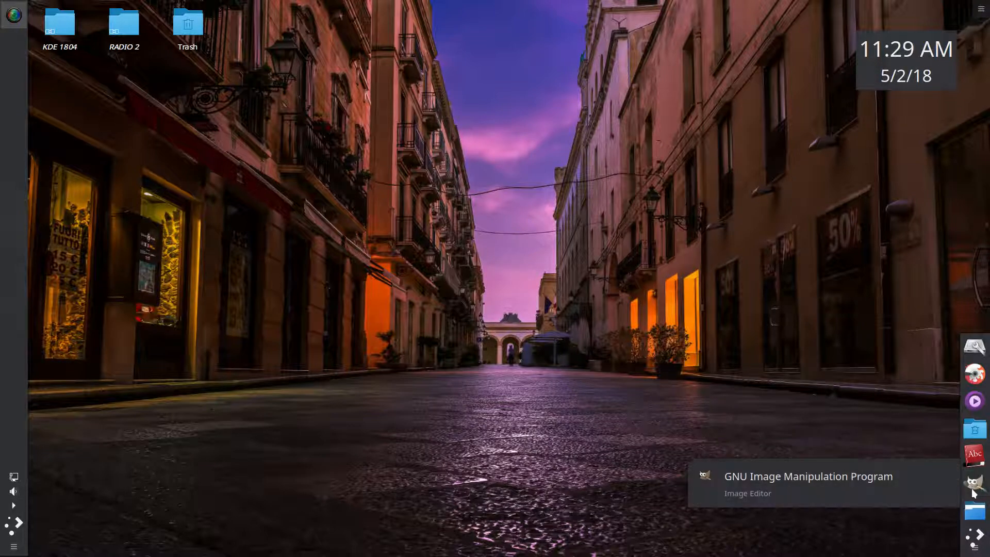
- Examine the second vertical panel's configuration and its panel options, including the panel types available to add, and close them
left_click(975, 548)
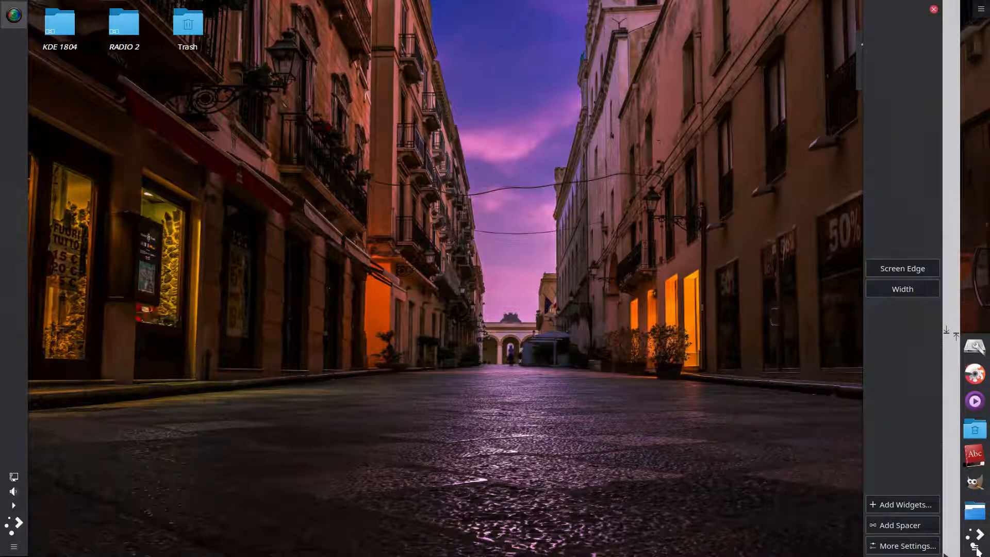
left_click(976, 549)
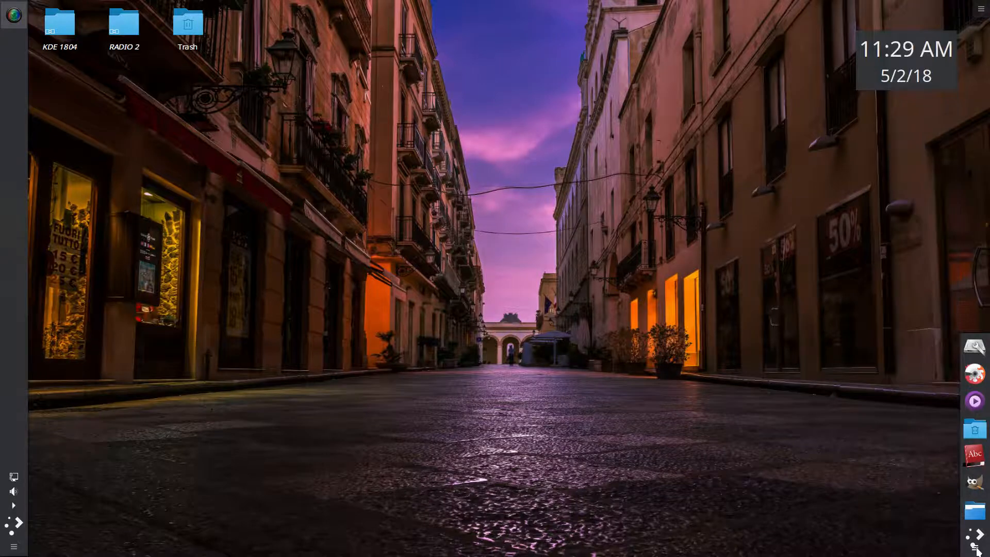
right_click(978, 342)
mouse_move(968, 363)
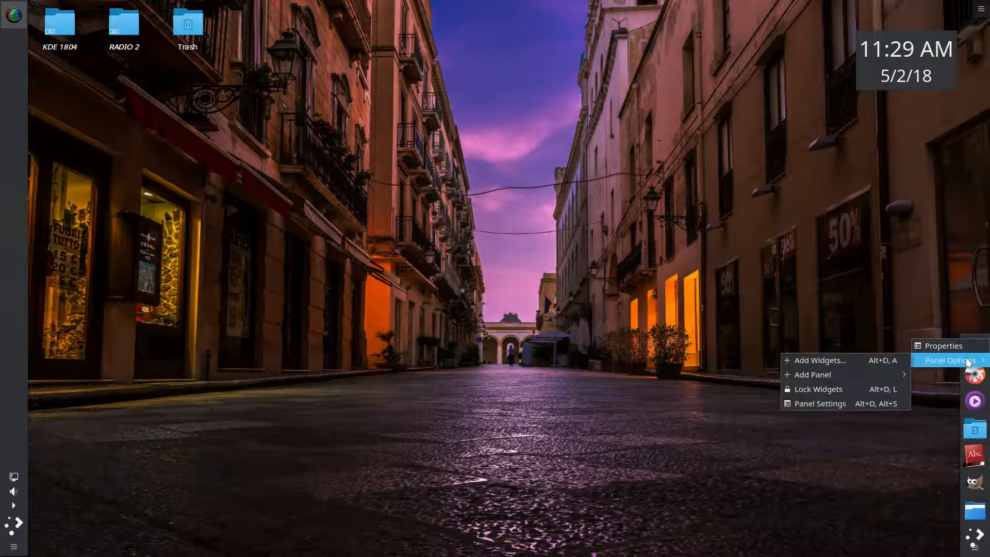
mouse_move(836, 375)
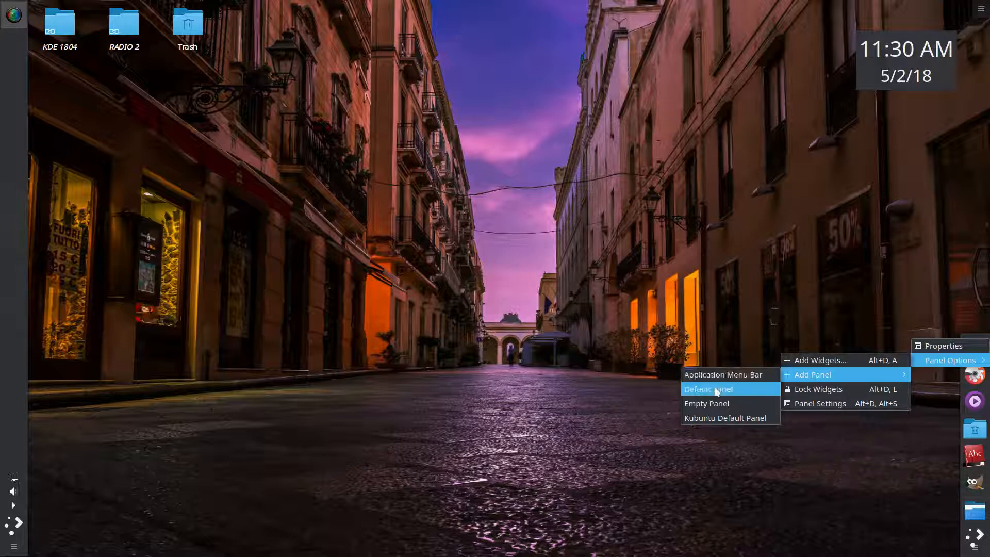
left_click(725, 343)
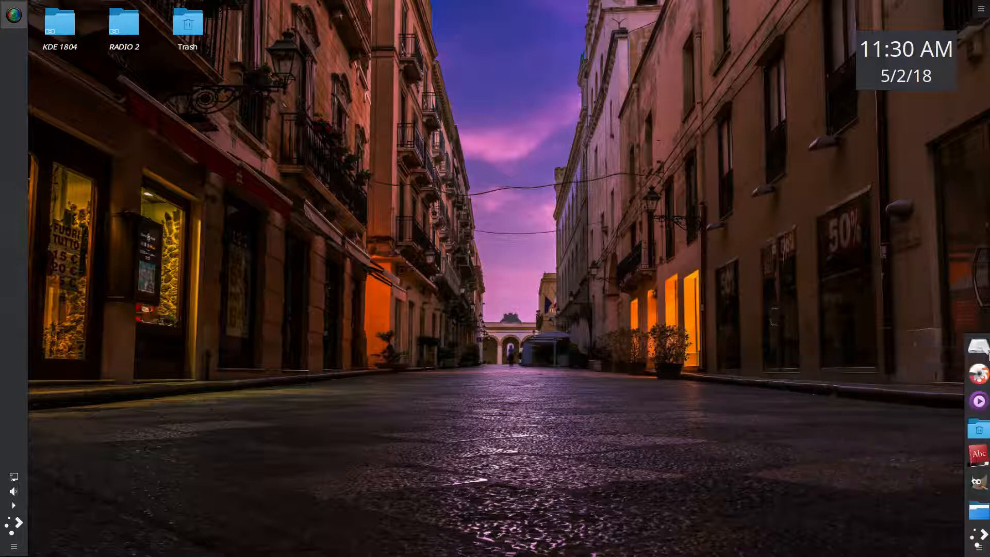
mouse_move(957, 360)
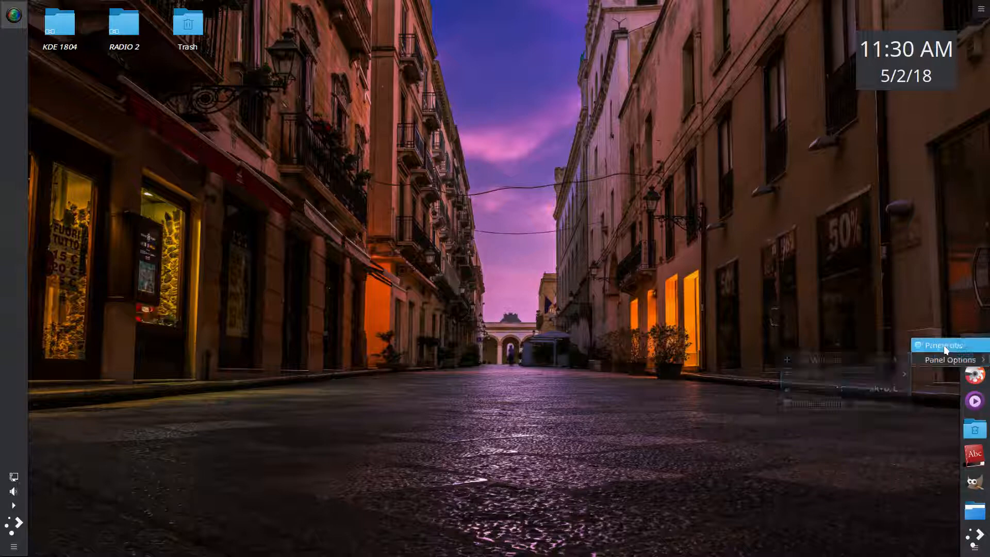
left_click(827, 343)
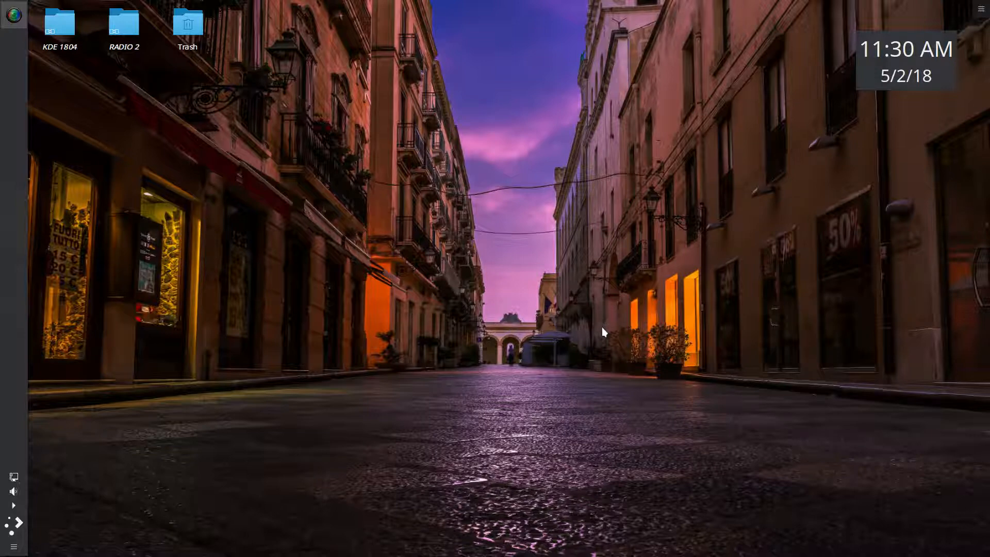
- Add the Analog Clock widget to the desktop between the street buildings and the digital clock, and close the widget list
mouse_move(987, 464)
mouse_move(916, 84)
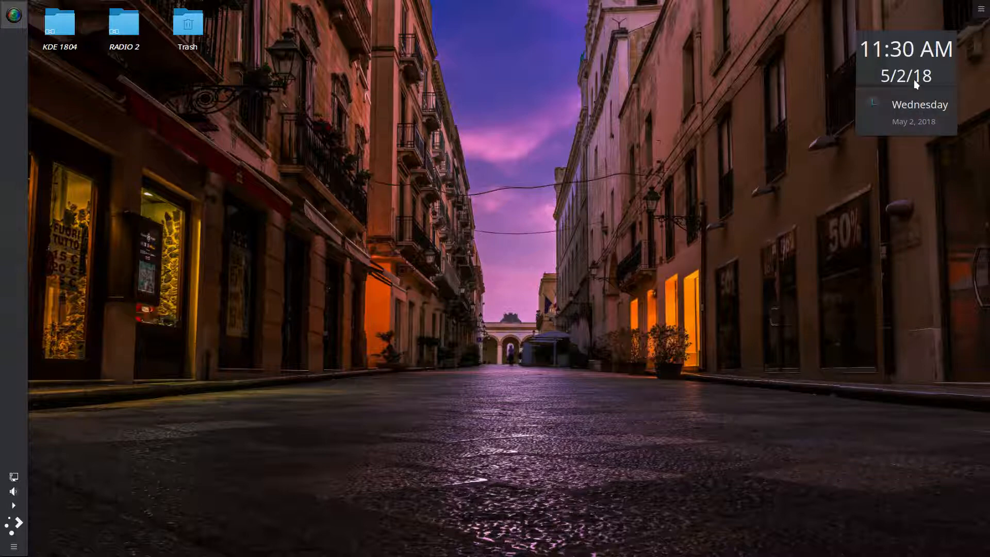
mouse_move(979, 547)
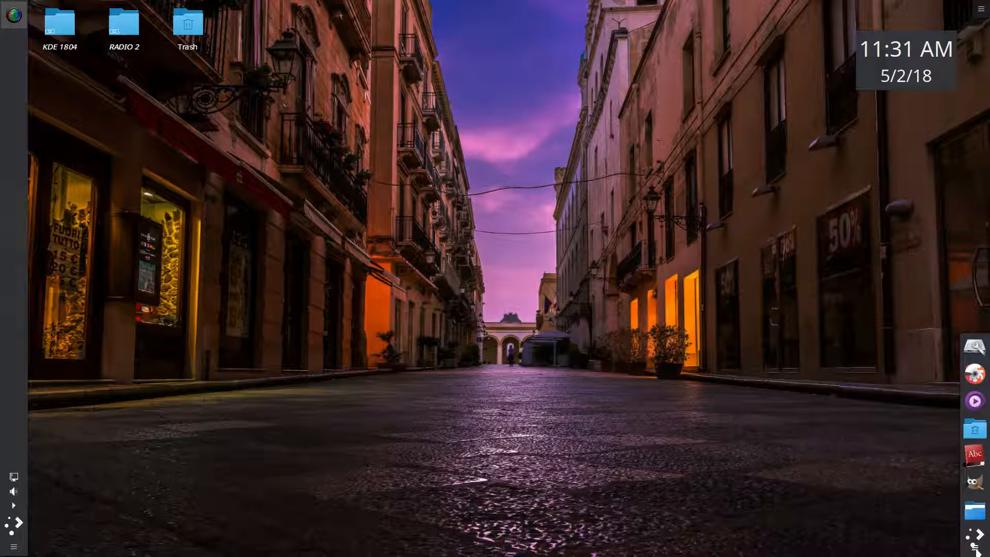
left_click(974, 547)
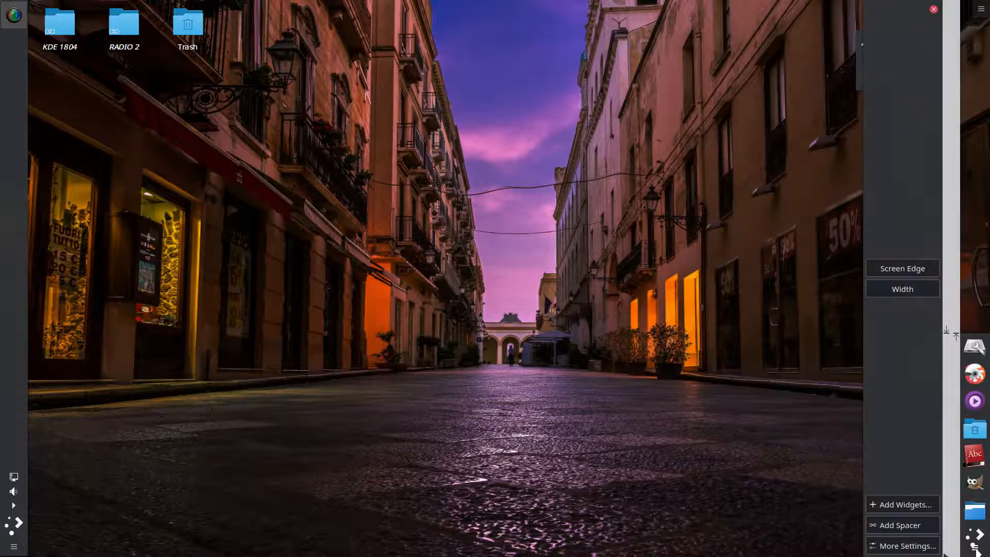
left_click(910, 507)
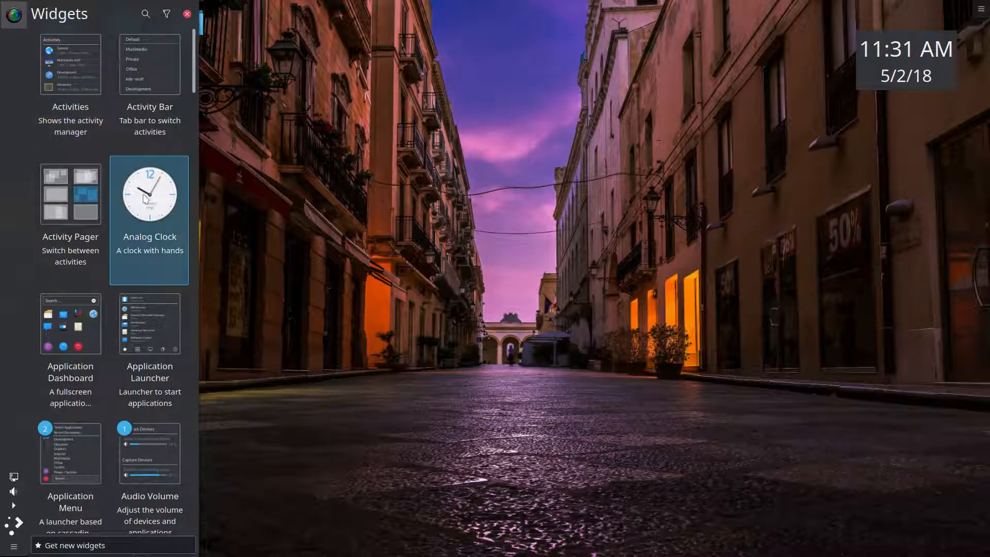
left_click_drag(143, 197, 623, 85)
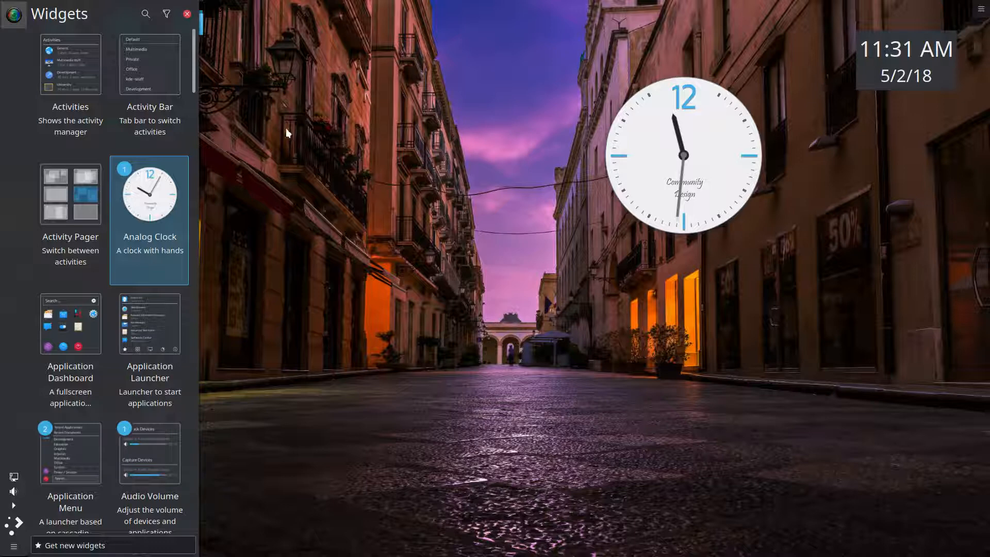
left_click(188, 14)
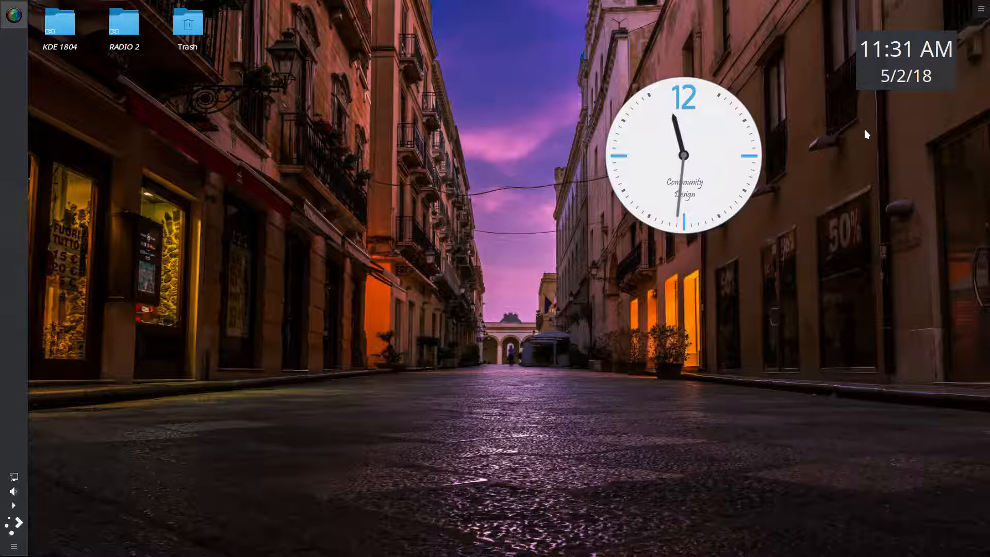
- Shrink the analog clock widget to roughly two thirds of its size and bring up its calendar
mouse_move(679, 160)
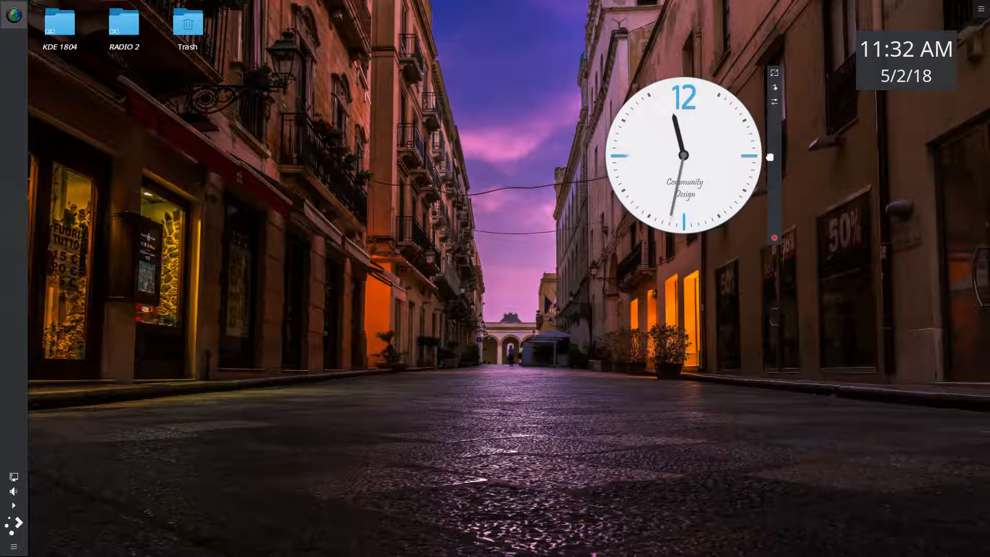
mouse_move(775, 72)
left_mouse_down()
mouse_move(736, 110)
mouse_move(766, 80)
left_mouse_up()
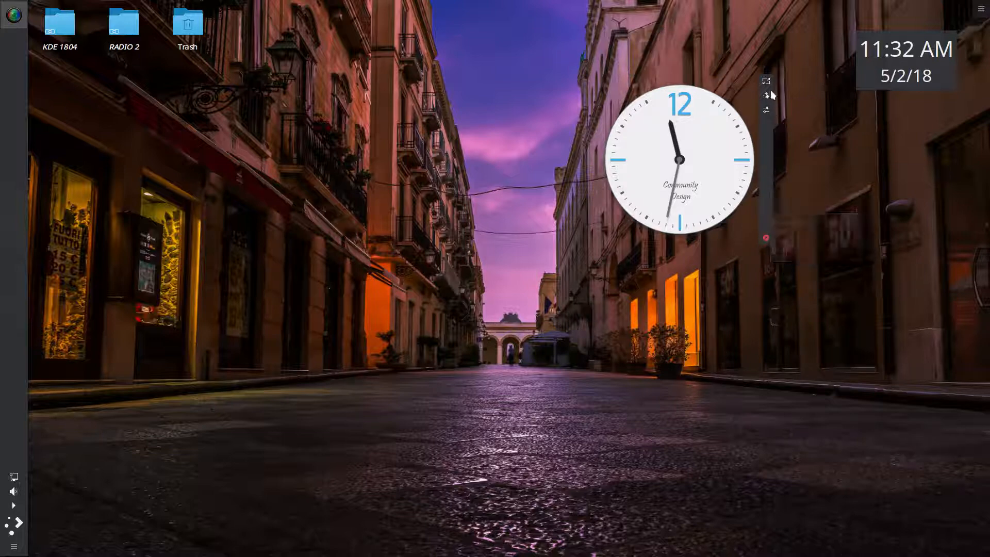
left_click_drag(766, 81, 694, 126)
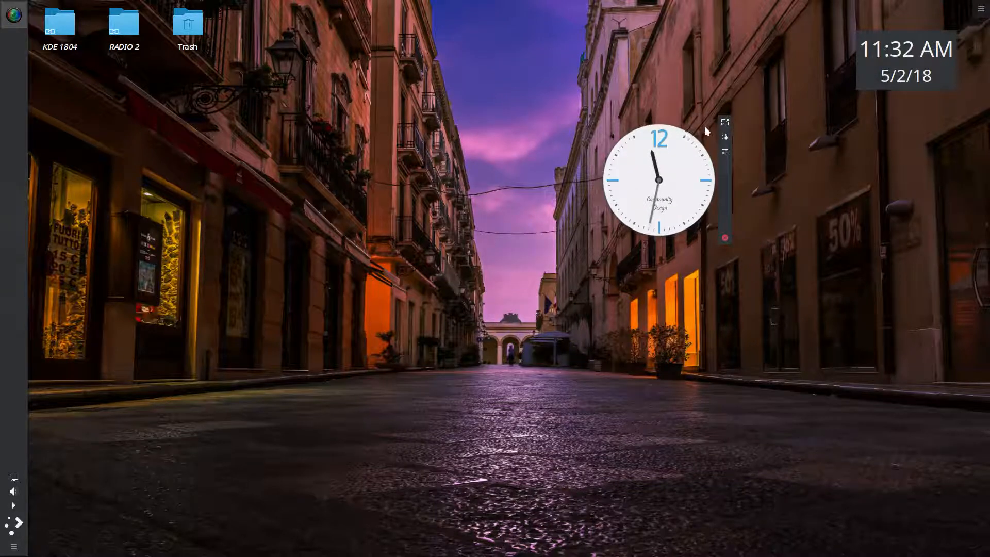
left_click(682, 127)
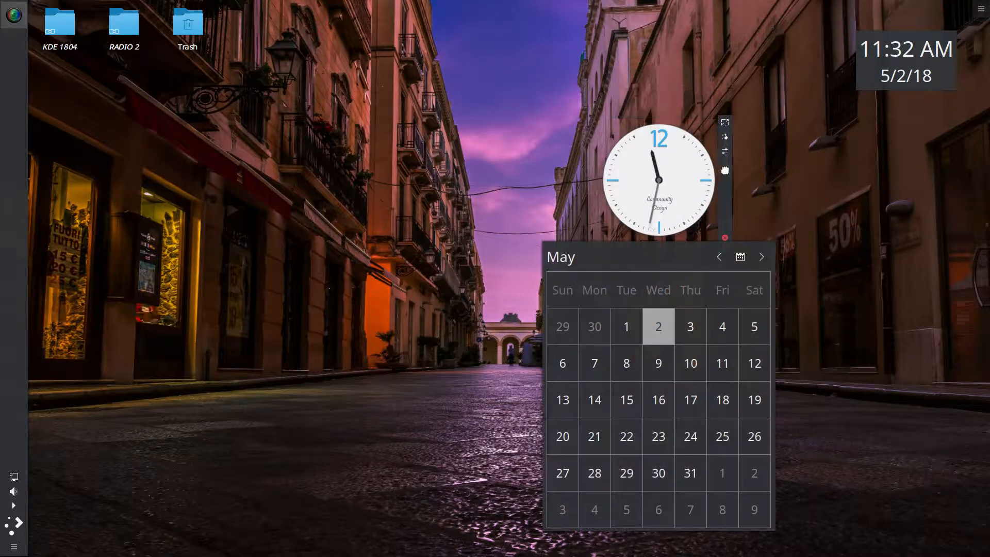
- Move the analog clock lower on the desktop, remove the widget, and dismiss the removal notification
left_click_drag(708, 168, 733, 238)
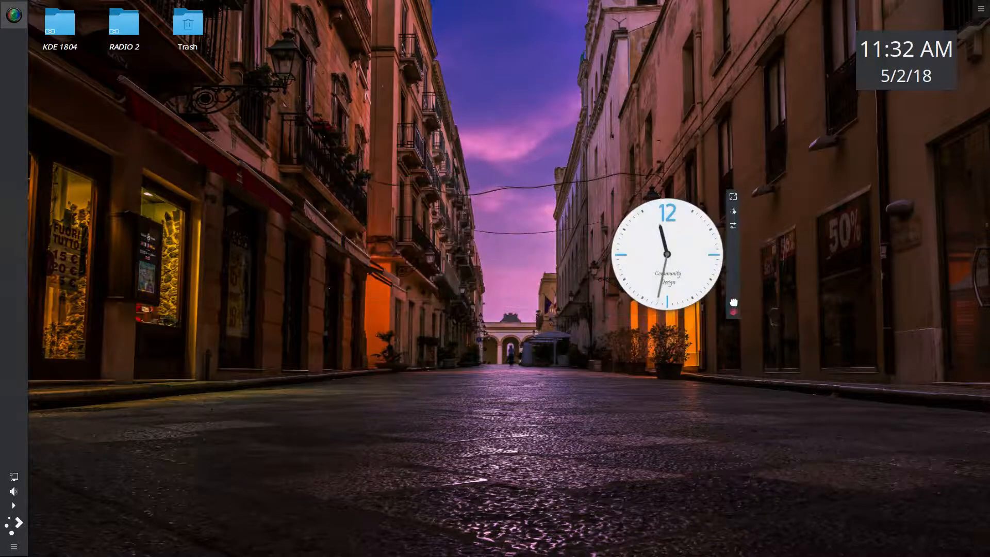
left_click(732, 313)
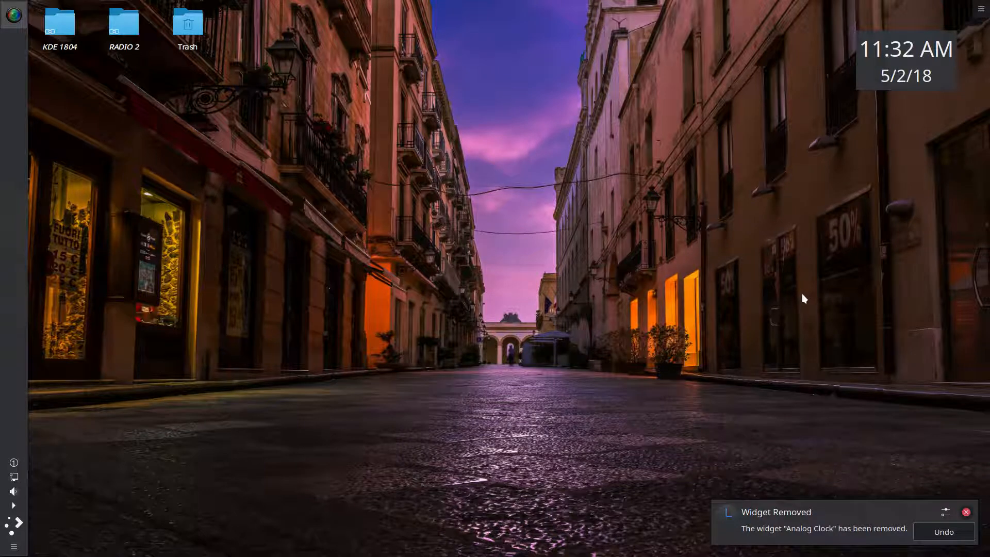
left_click(965, 512)
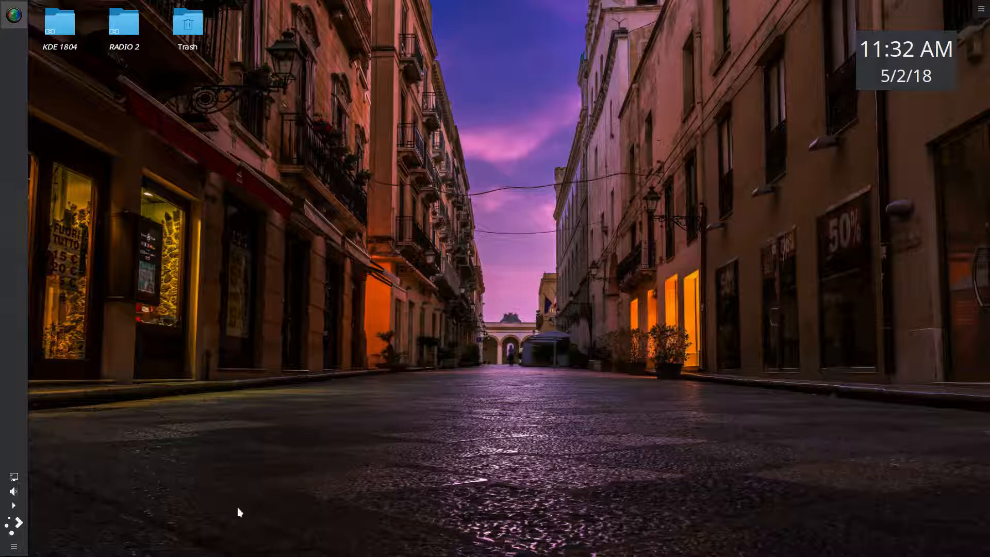
- Lock the desktop widgets from the full-height vertical panel's options
left_click(14, 548)
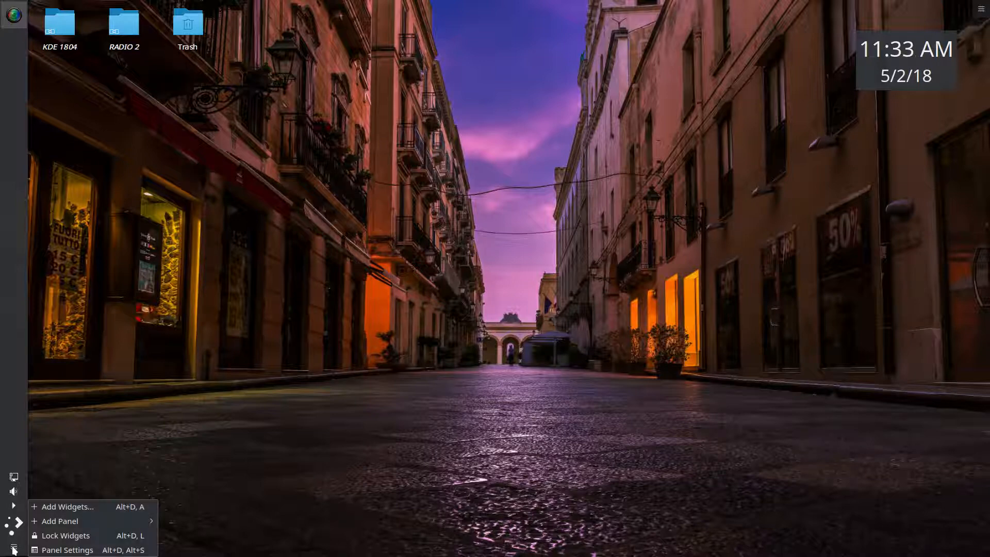
left_click(50, 538)
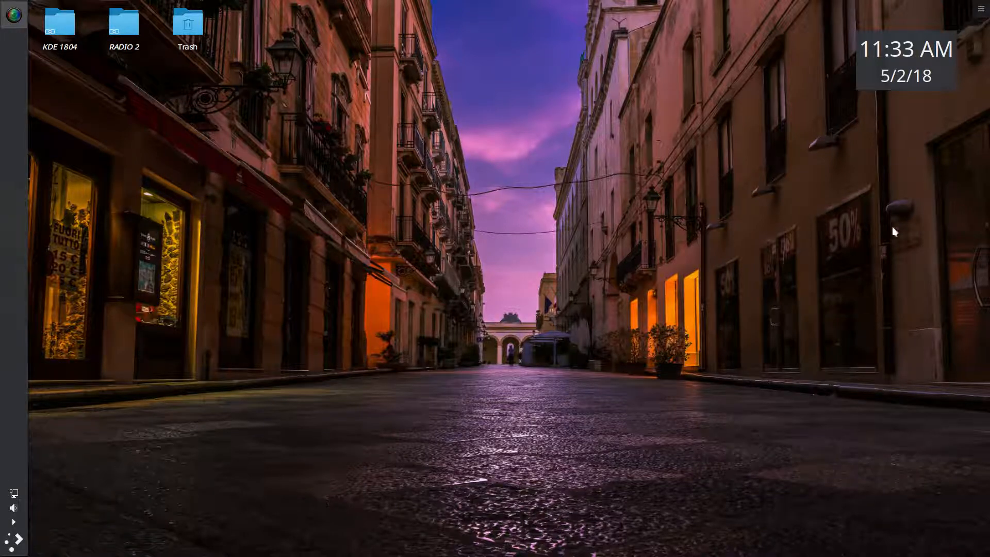
- View the digital clock's monthly calendar, close it, and bring the hidden panels back into view
left_click(878, 60)
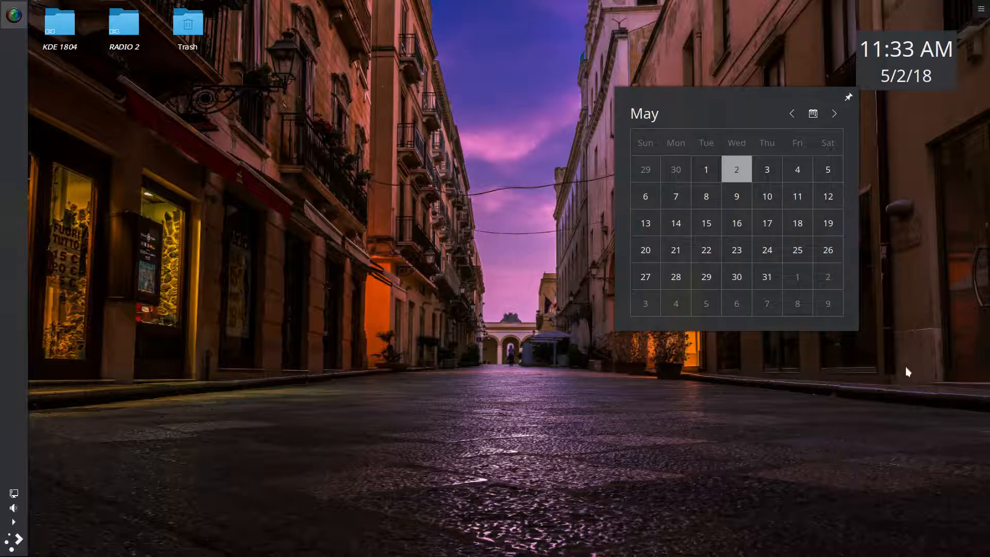
left_click(922, 77)
left_click(922, 76)
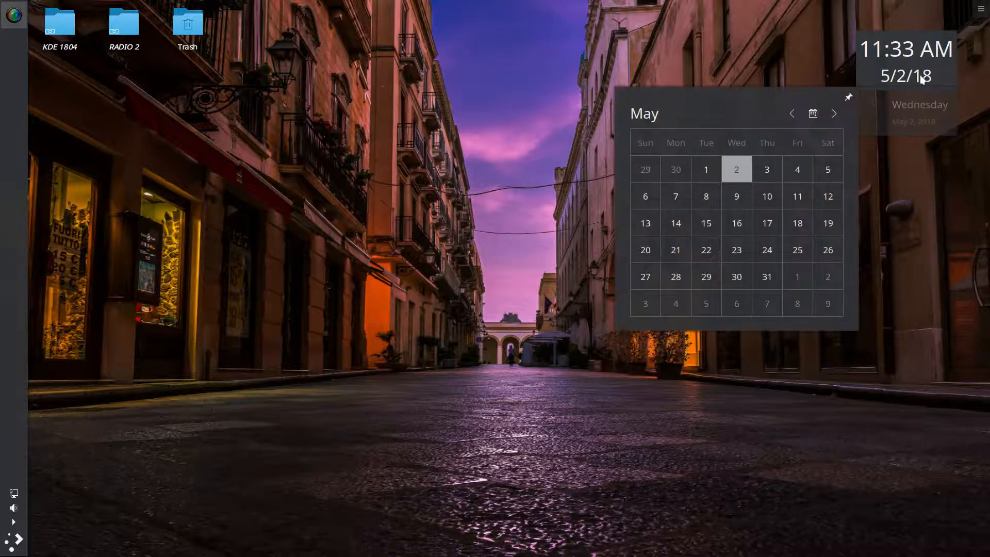
left_click(920, 153)
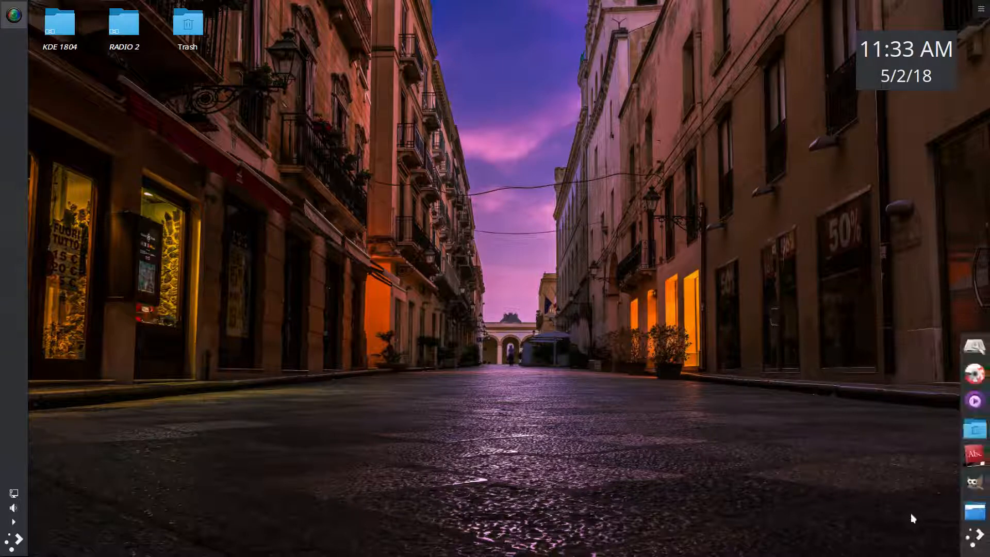
mouse_move(429, 556)
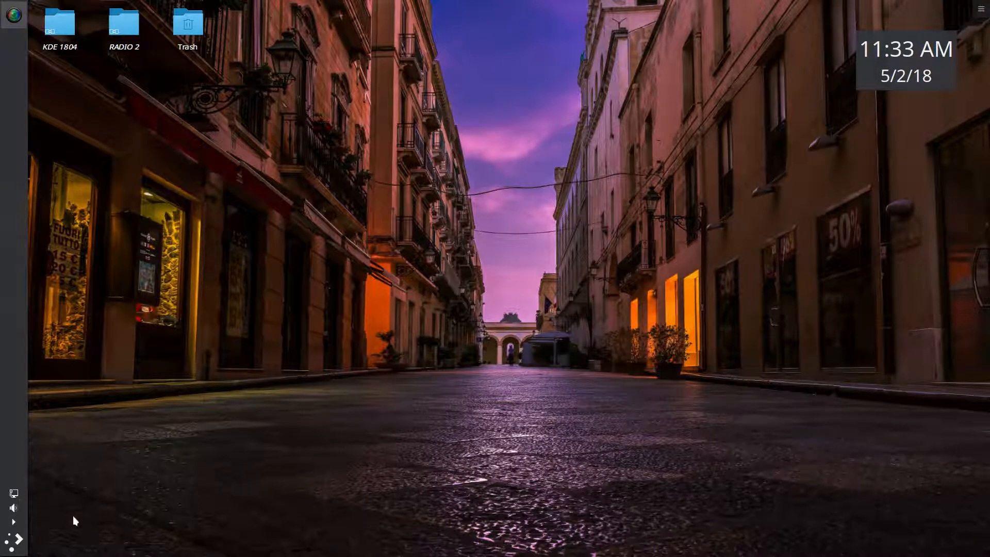
- Open System Settings and bring up the keyboard hardware settings under Input Devices
left_click(11, 544)
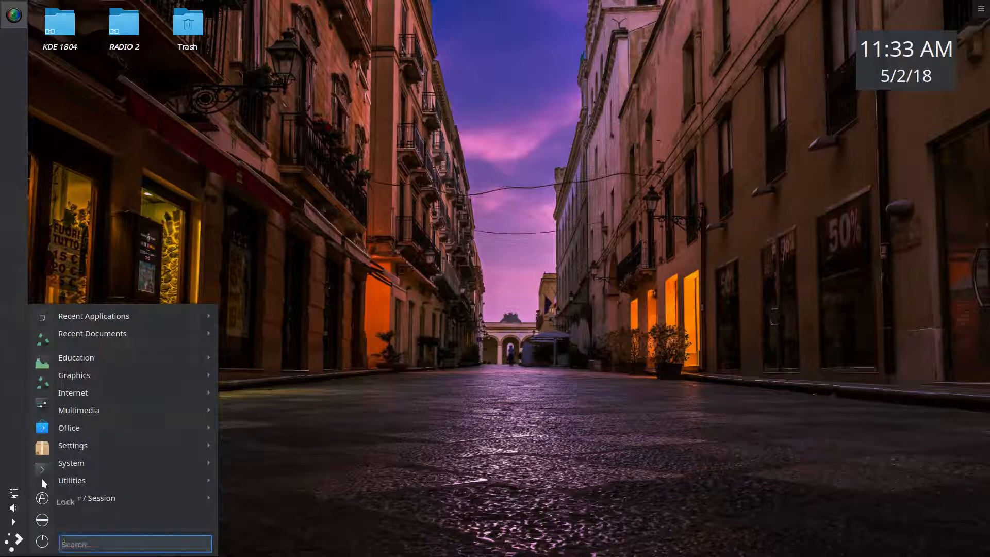
left_click(43, 406)
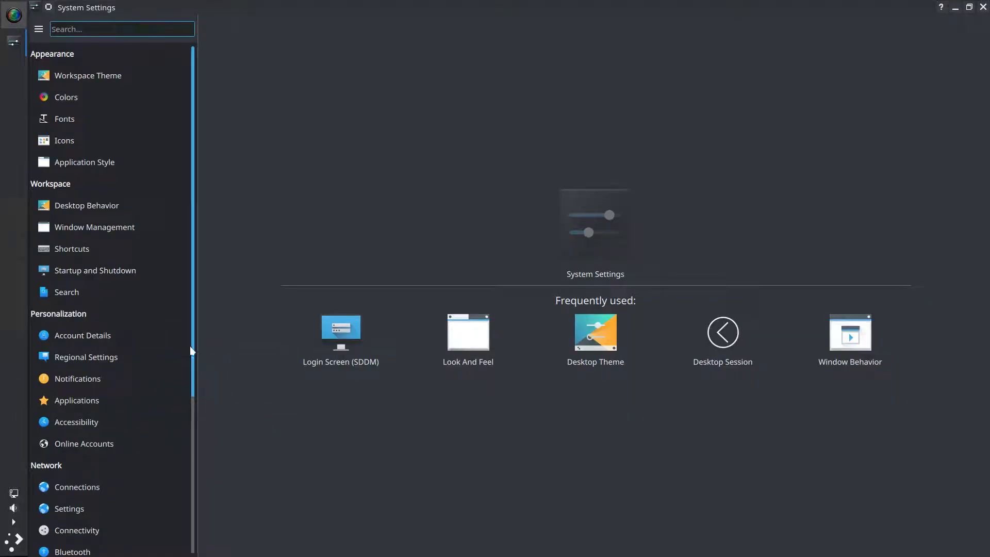
left_click_drag(191, 350, 192, 463)
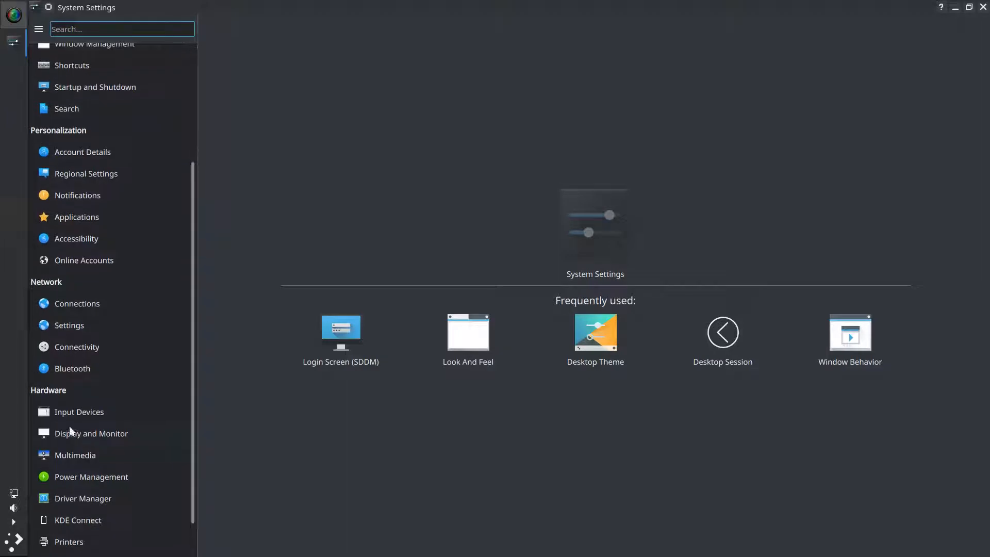
left_click(84, 415)
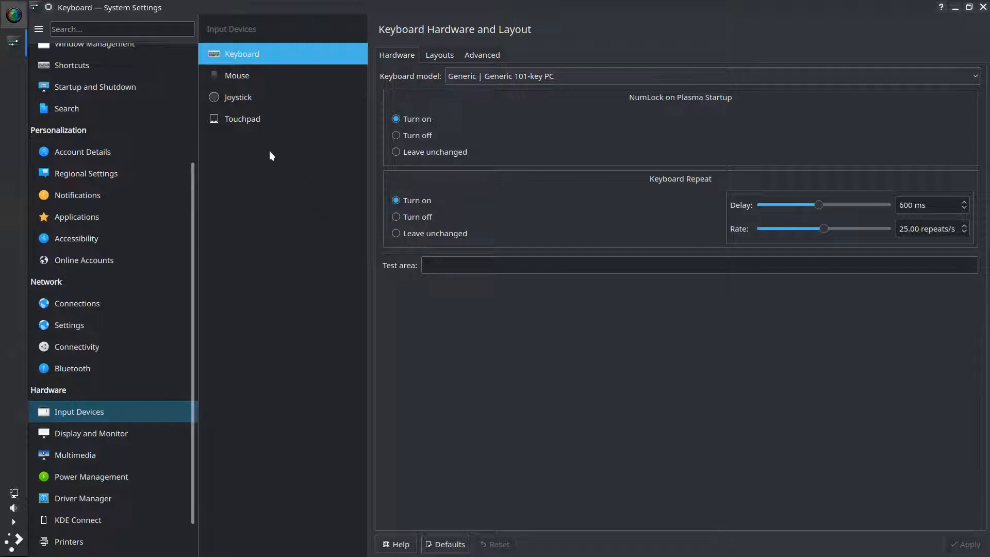
- Review the mouse controls, including the single-click file opening option, and the touchpad settings, ending back on the keyboard settings
left_click(247, 78)
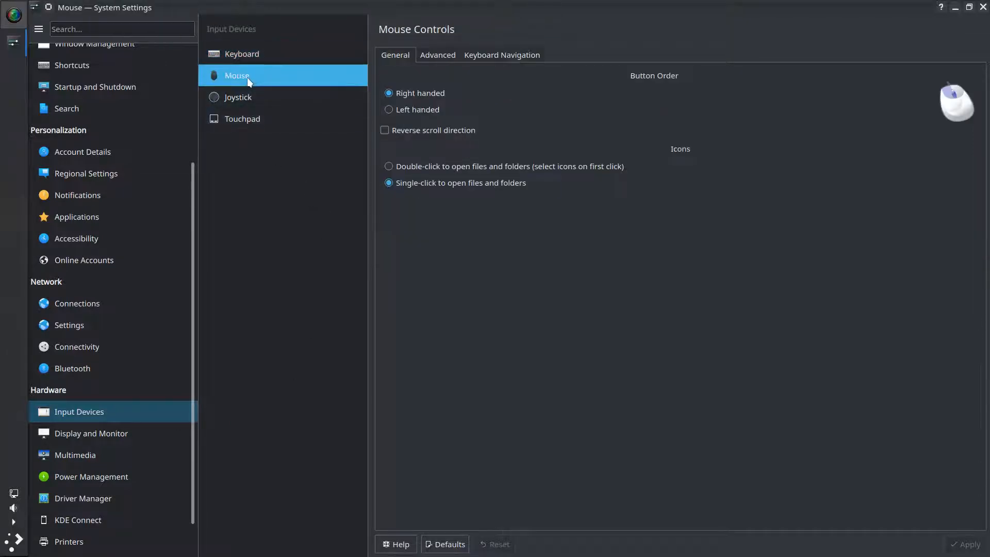
left_click(389, 182)
left_click(249, 125)
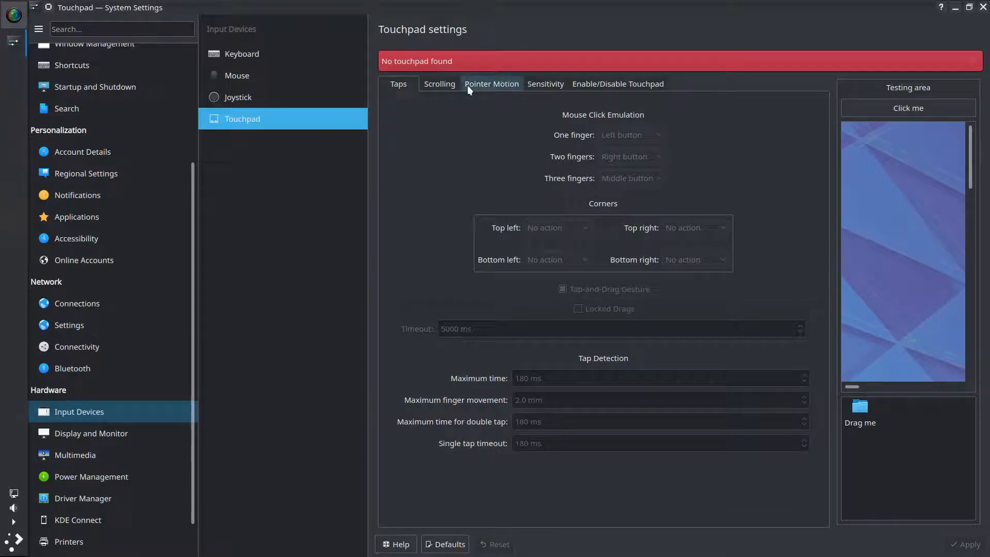
left_click(249, 76)
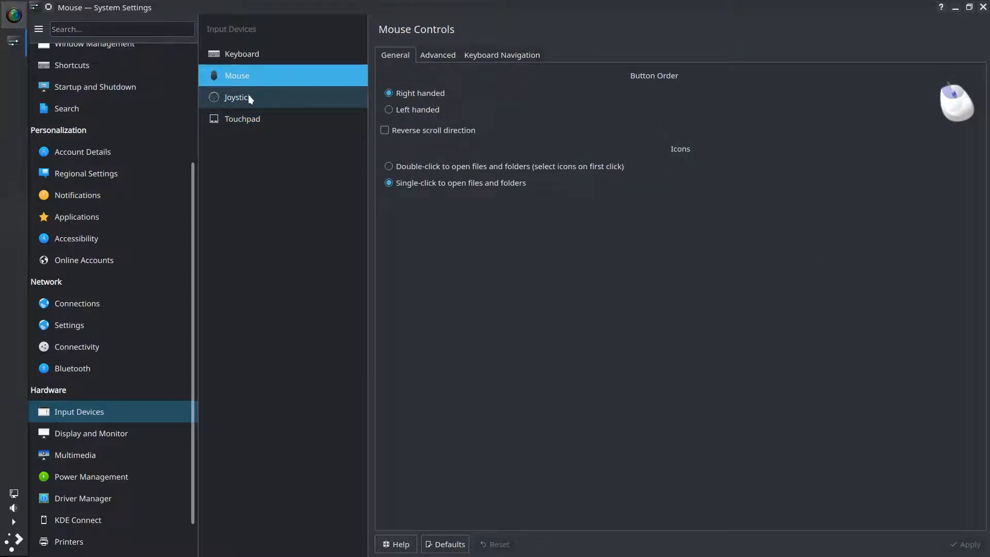
left_click(251, 52)
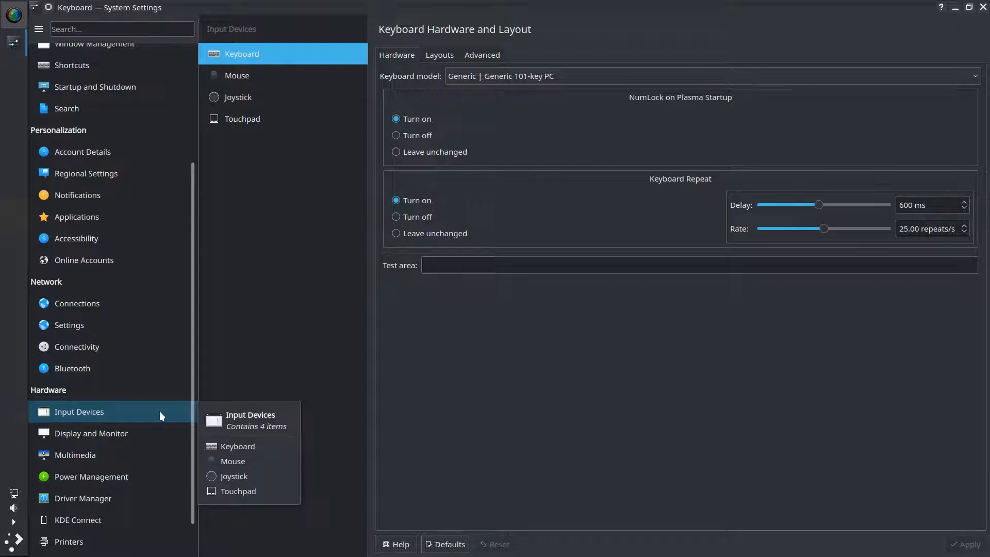
- Review the Power Management settings for energy saving, activities and advanced options
left_click(111, 476)
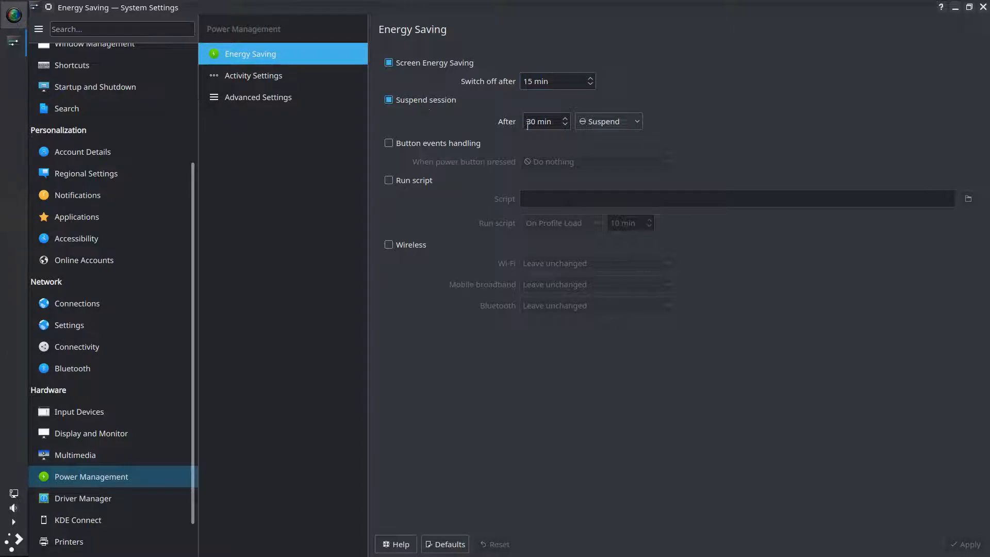
left_click(550, 125)
left_click(259, 75)
left_click(261, 96)
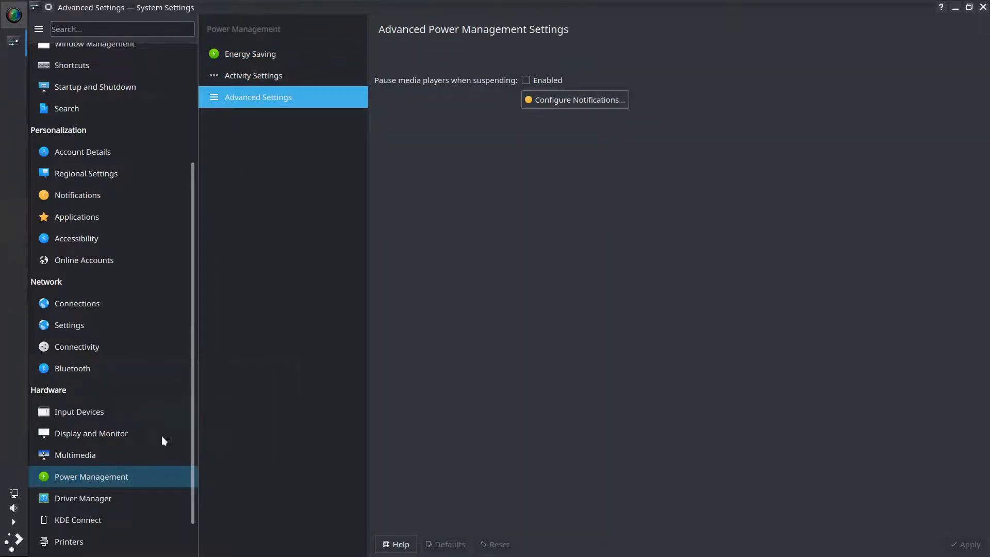
- Check the Driver Manager for proprietary drivers and view the printer configuration
left_click(95, 500)
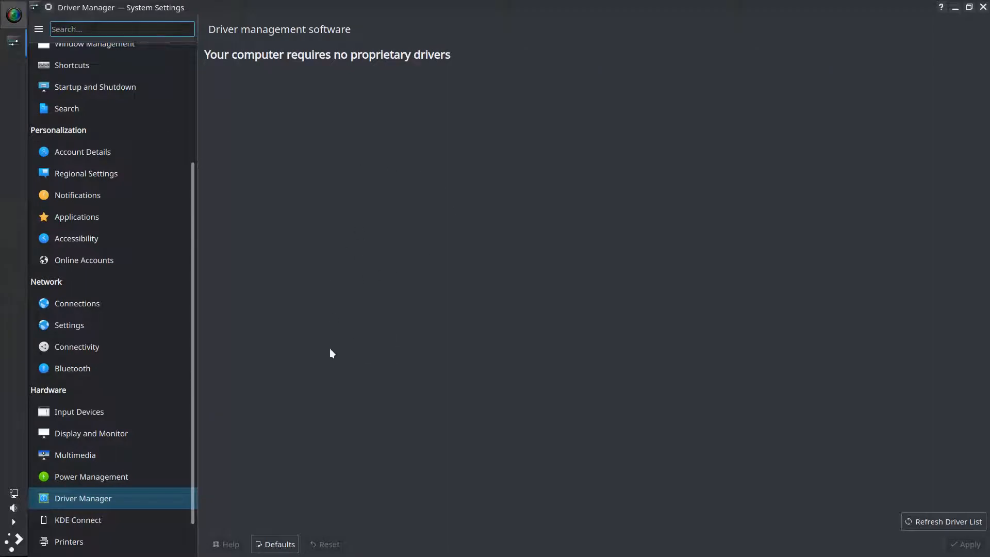
mouse_move(112, 479)
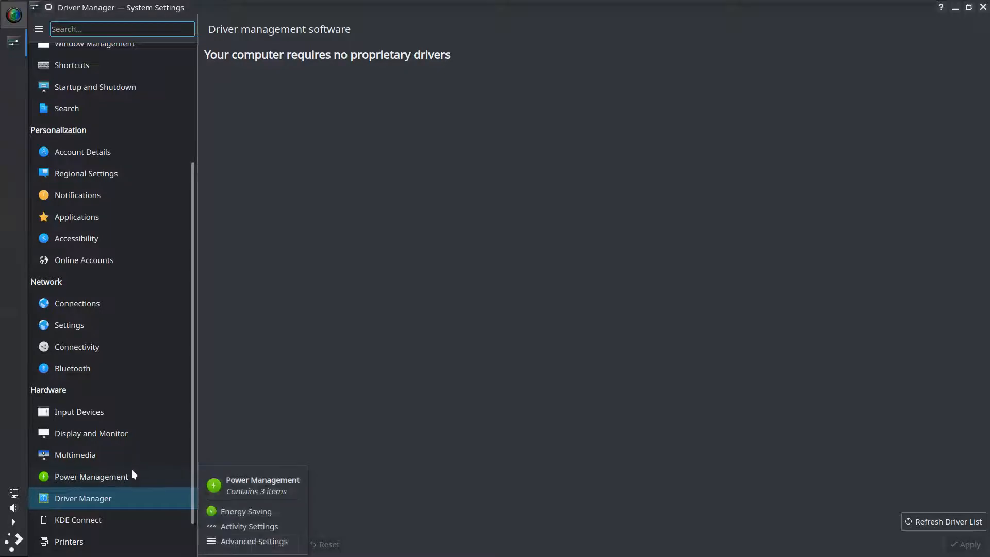
mouse_move(106, 451)
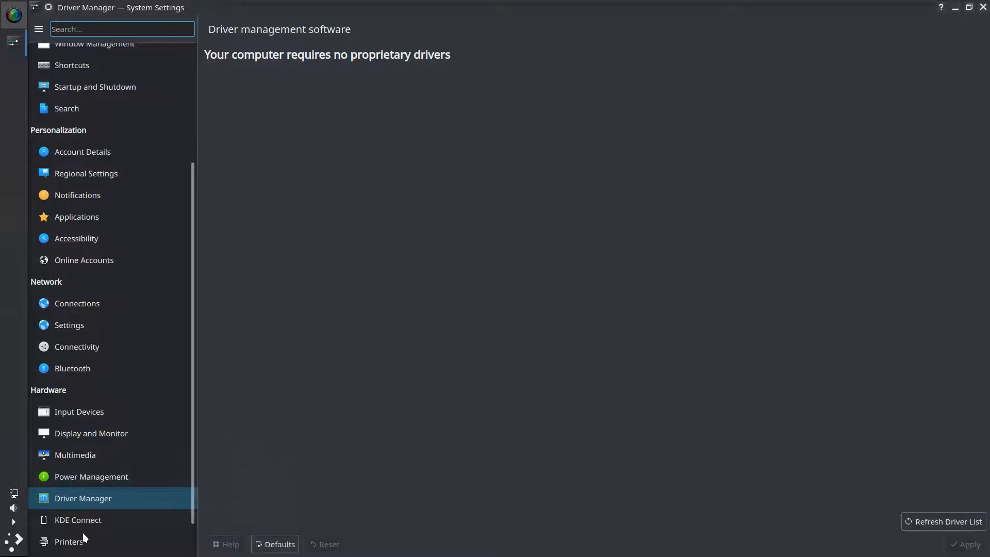
left_click(90, 544)
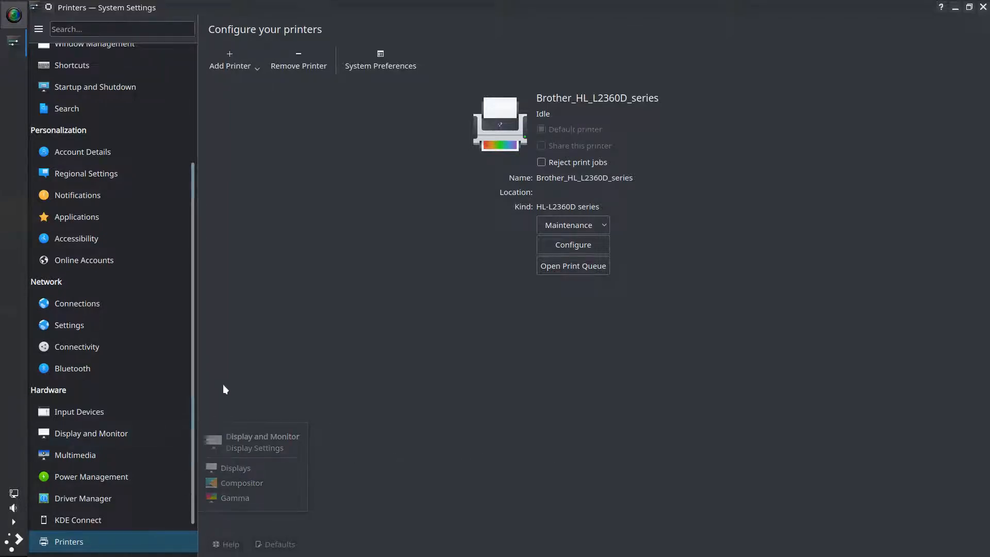
- Examine the Workspace Theme choices for desktop theme, cursor theme and splash screen, returning to Look And Feel
left_click_drag(194, 367, 178, 221)
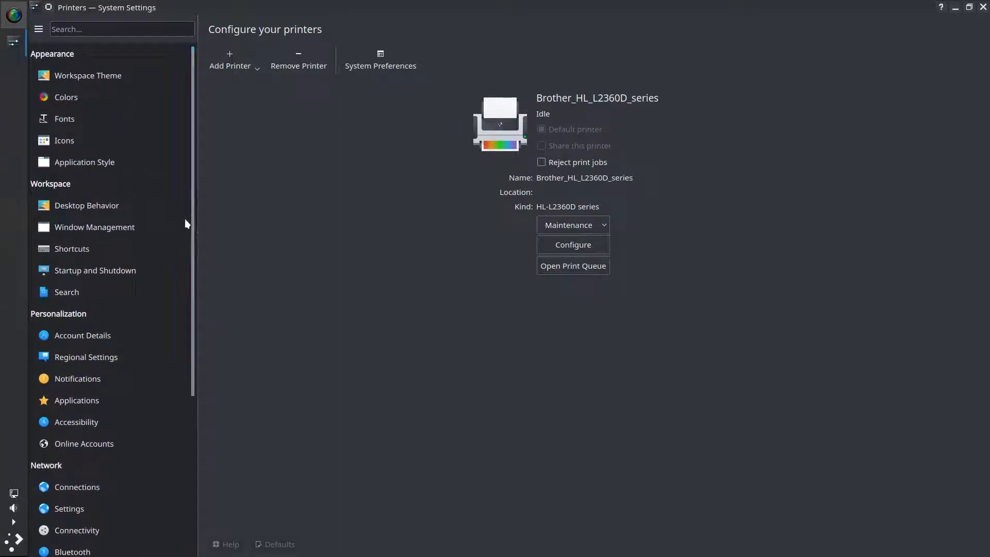
left_click(106, 75)
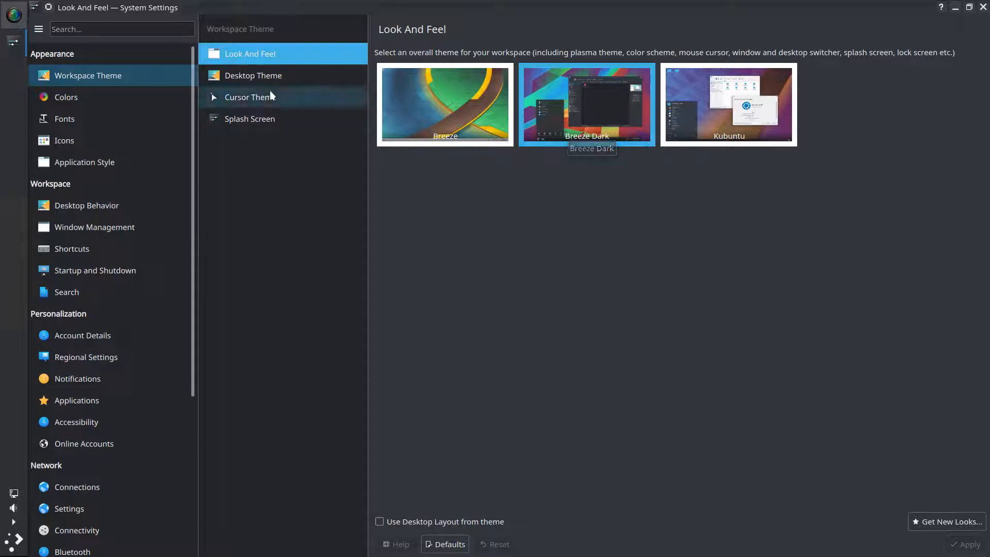
left_click(265, 75)
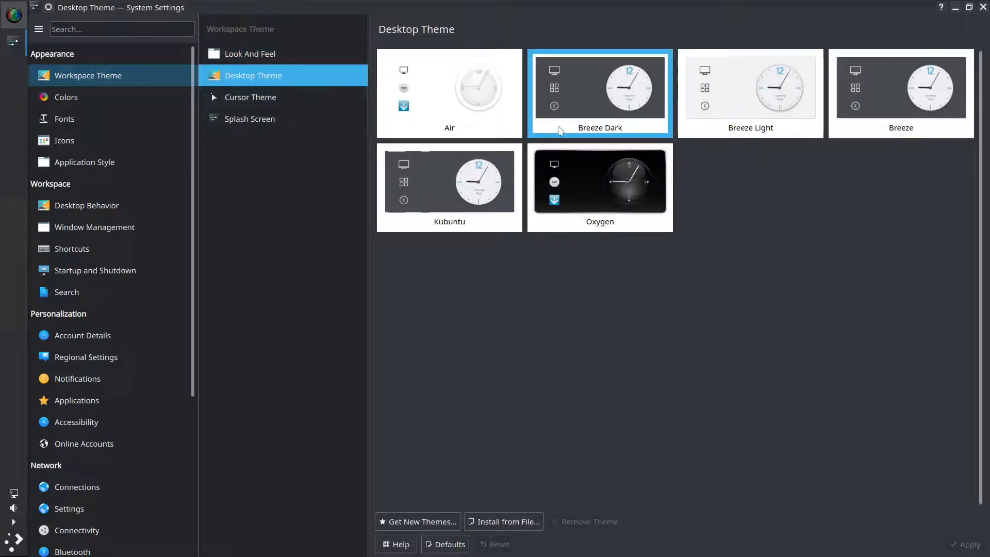
left_click(268, 98)
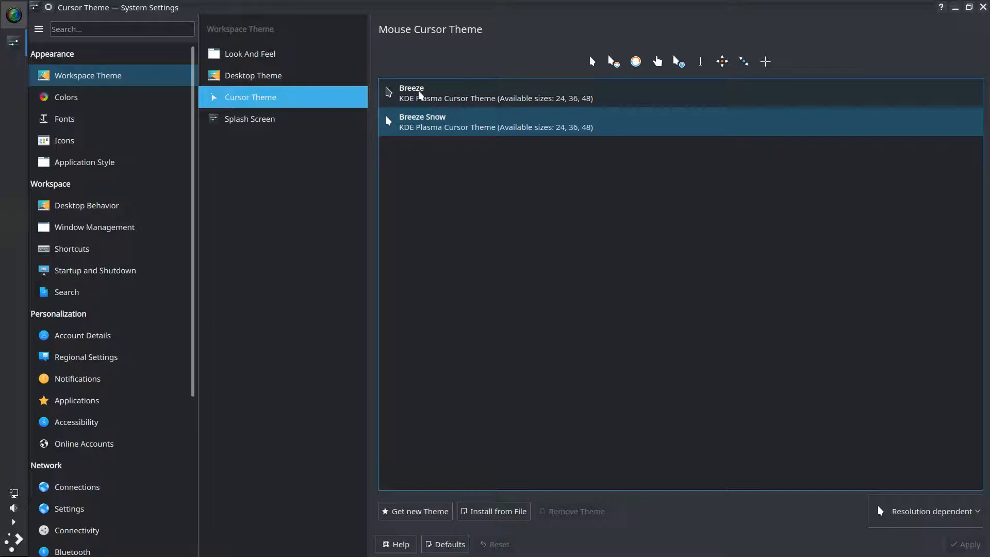
left_click(252, 121)
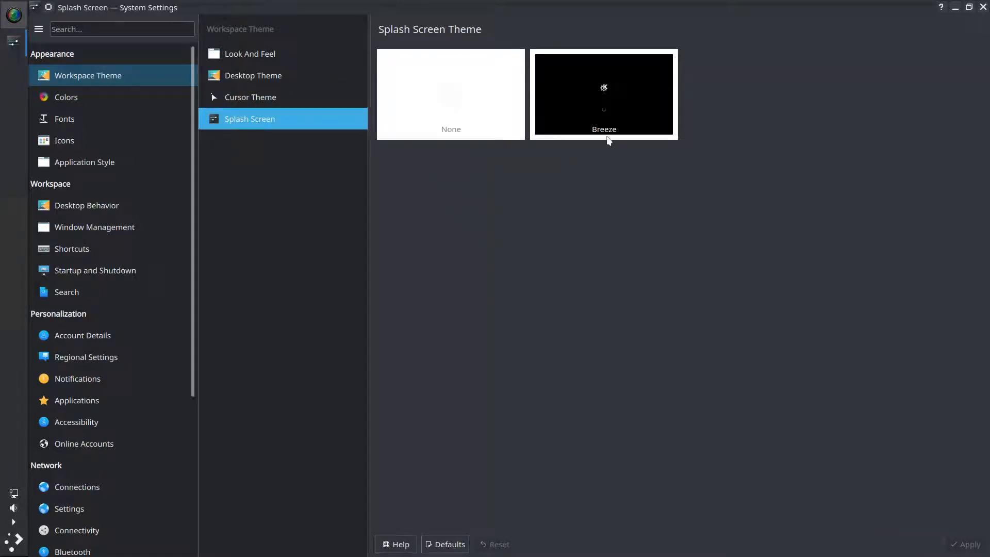
mouse_move(601, 123)
left_click(273, 62)
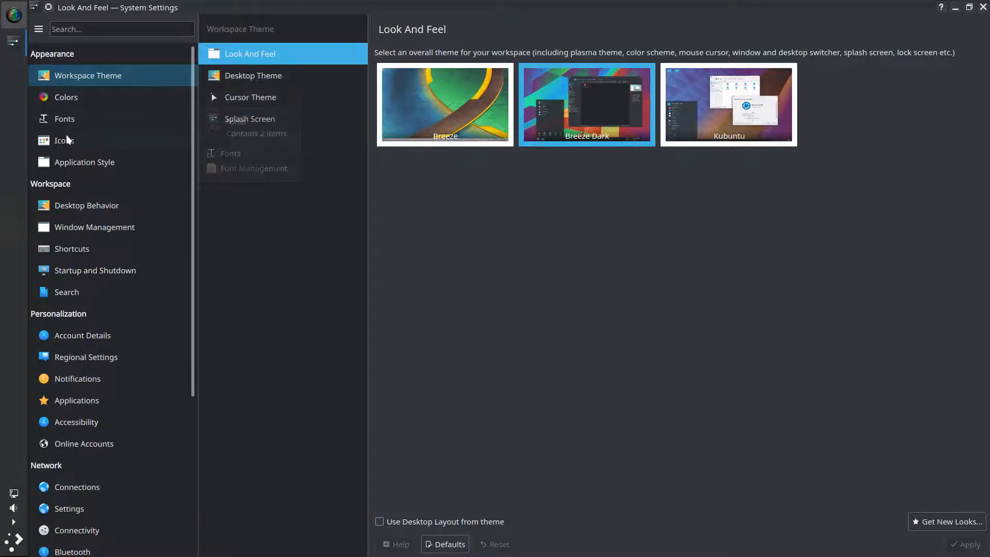
- View the widget style and GNOME/GTK application style settings, plus the system font settings
mouse_move(69, 146)
left_click(84, 165)
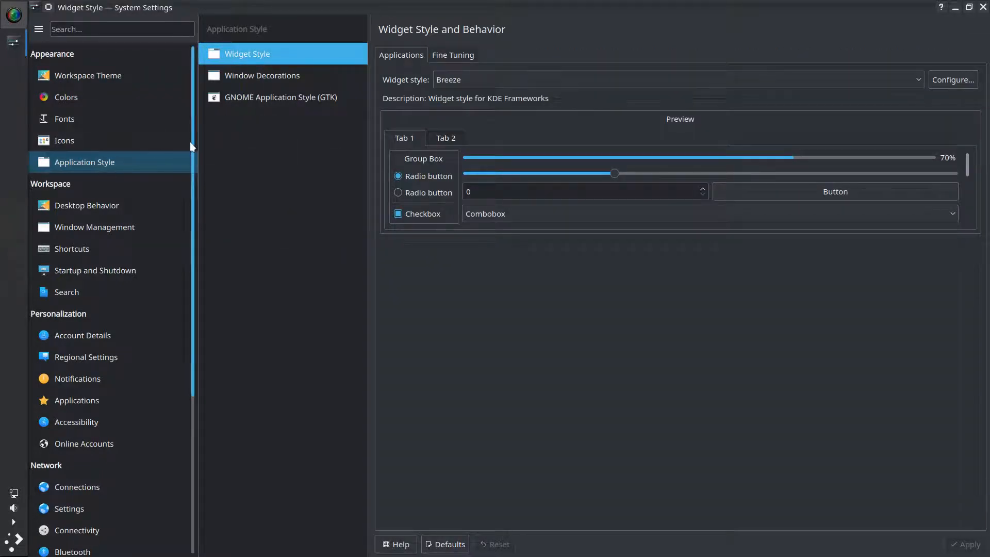
left_click(252, 97)
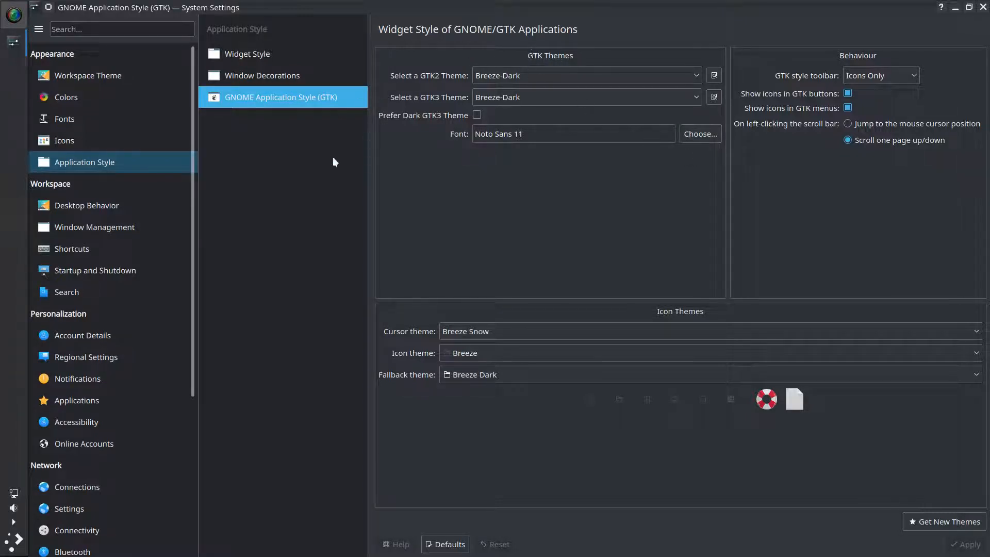
left_click(68, 120)
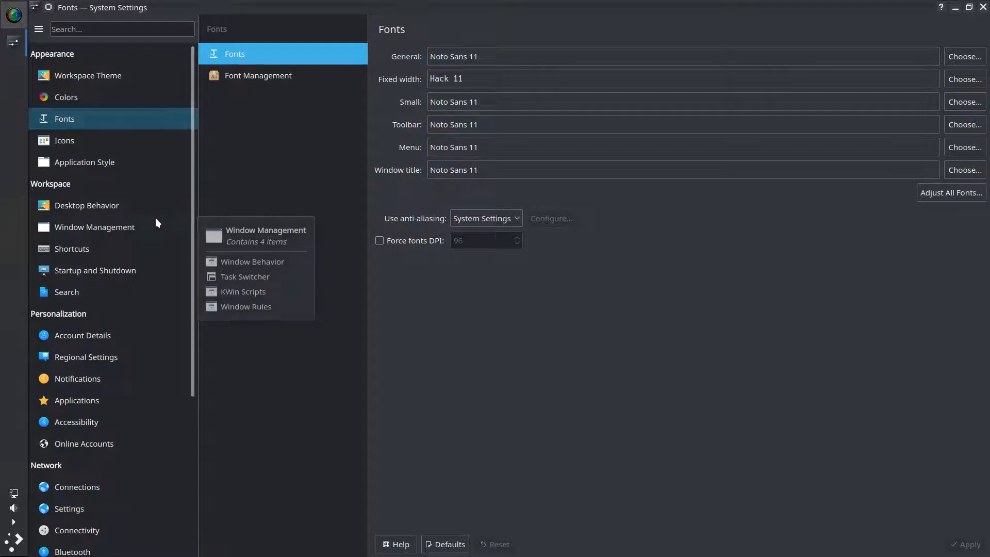
- View the window behavior and KDE Wallet settings, and open the Notifications settings
left_click(116, 230)
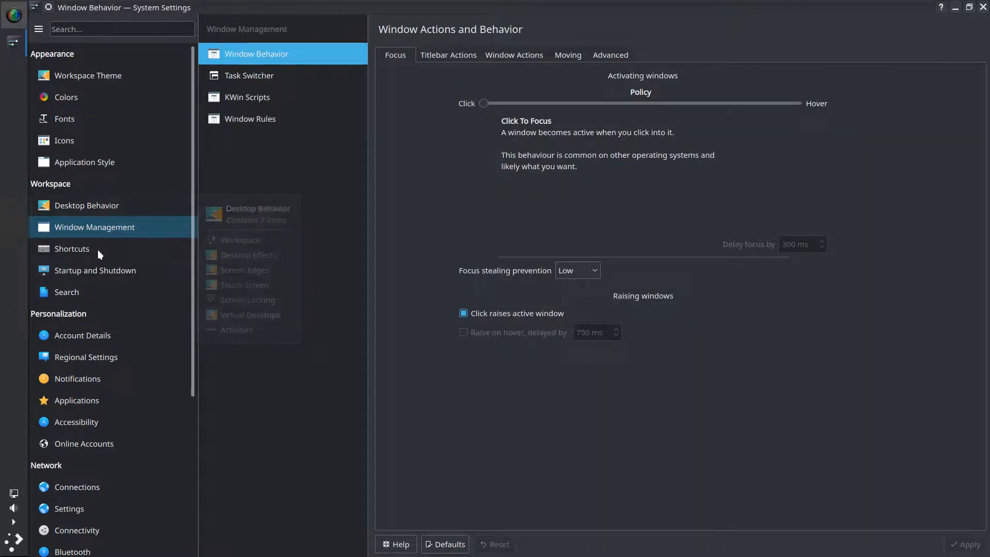
mouse_move(138, 290)
left_click(98, 336)
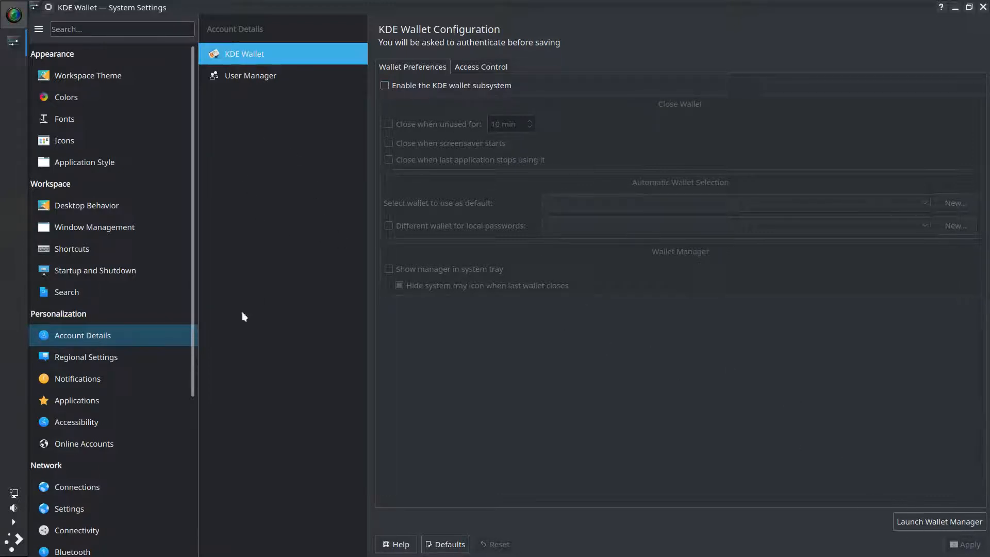
left_click(87, 379)
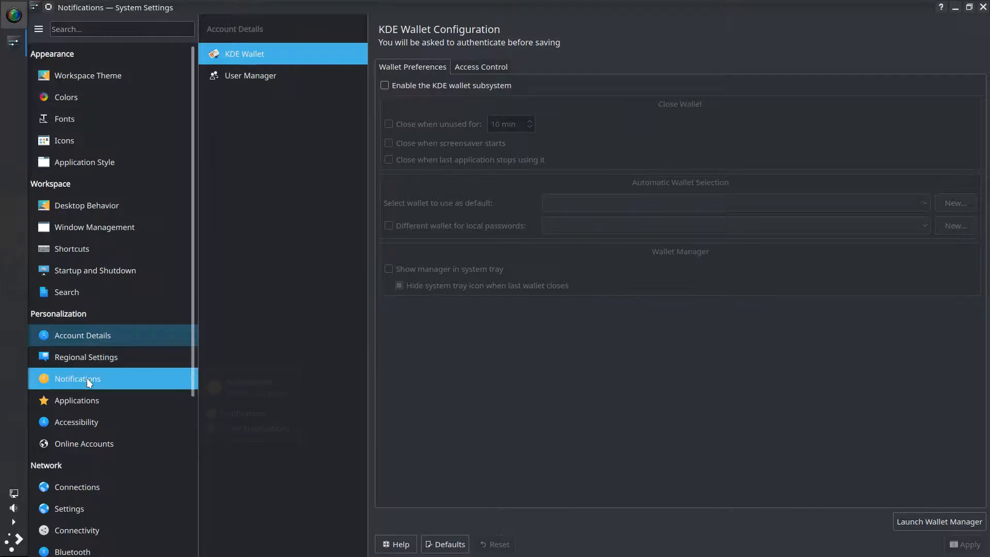
- Examine the available icon themes and application color schemes, along with the screen locking options under Desktop Behavior
left_click(69, 144)
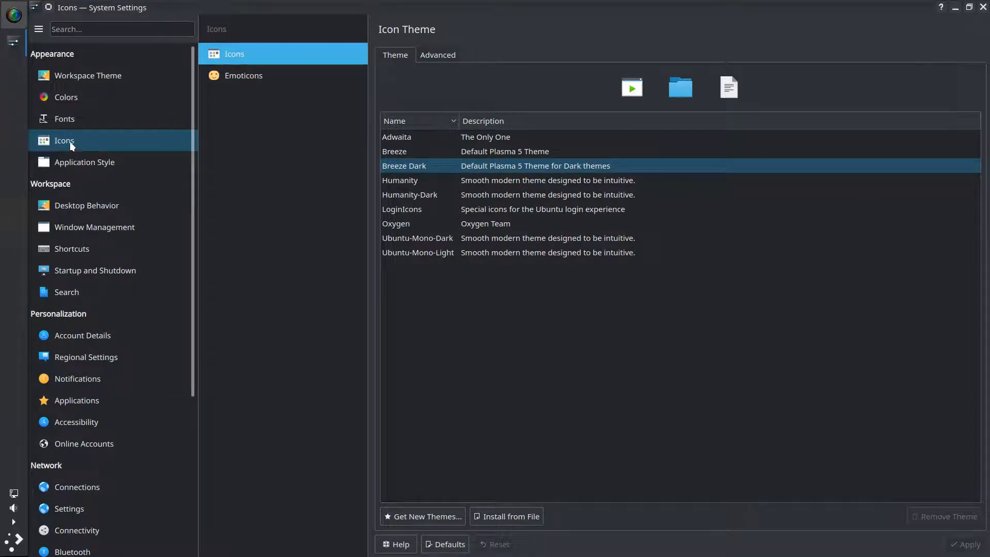
left_click(81, 97)
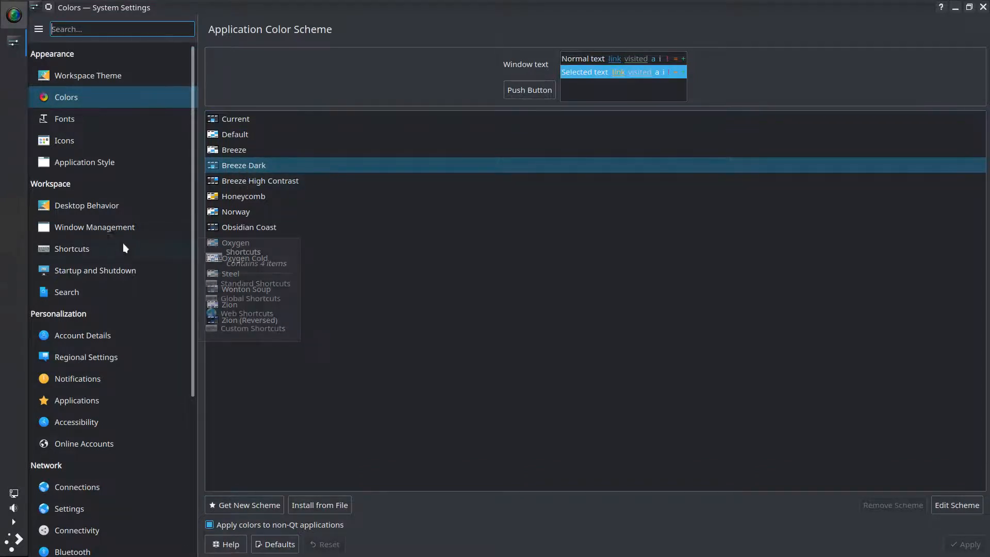
left_click(85, 204)
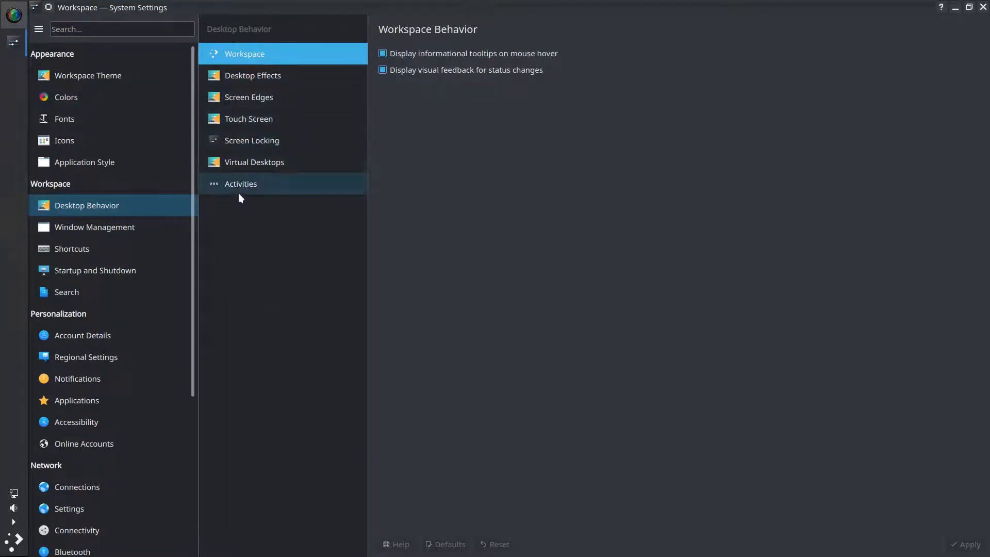
left_click(250, 140)
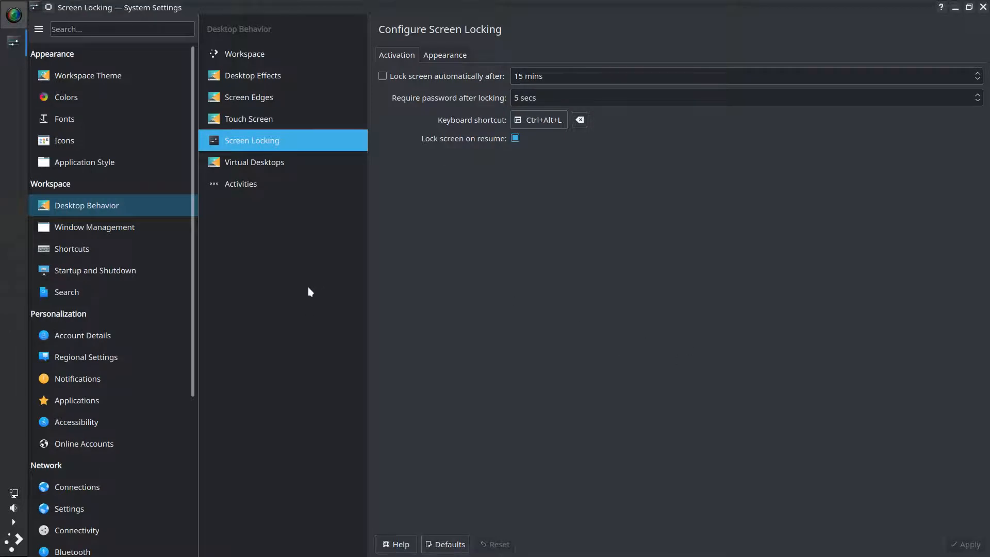
- Review the Startup and Shutdown settings, covering the login screen theme, autostarted applications and the full list of startup services
left_click(86, 273)
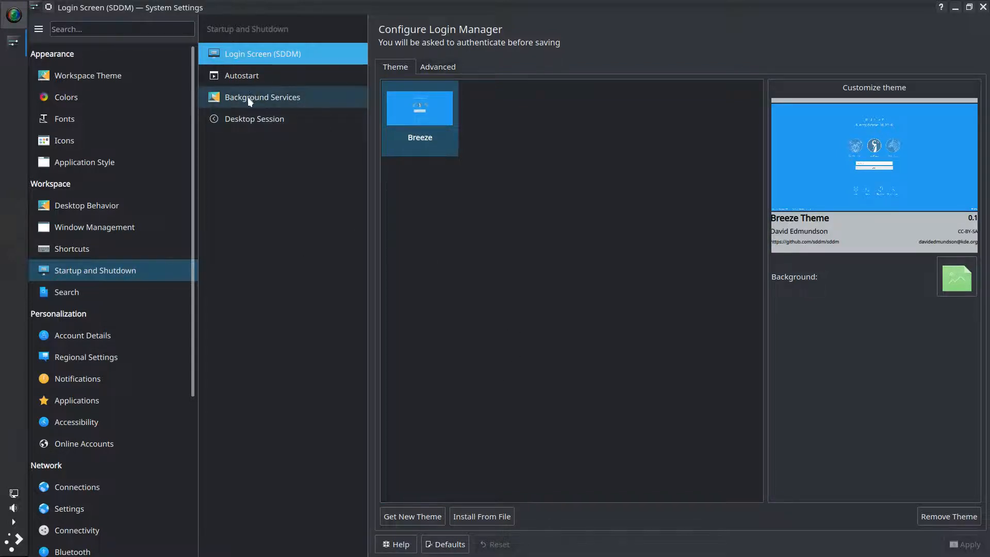
left_click(246, 76)
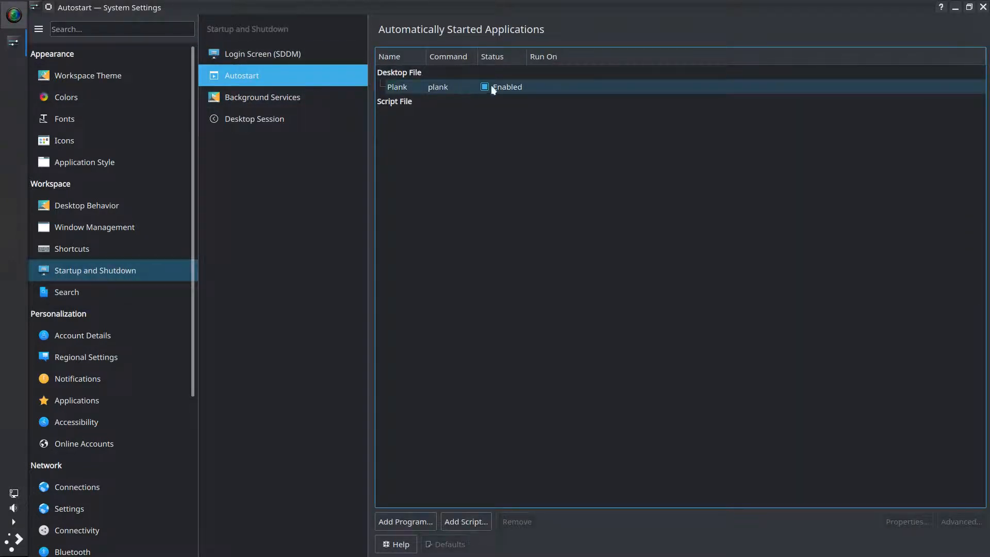
left_click(272, 98)
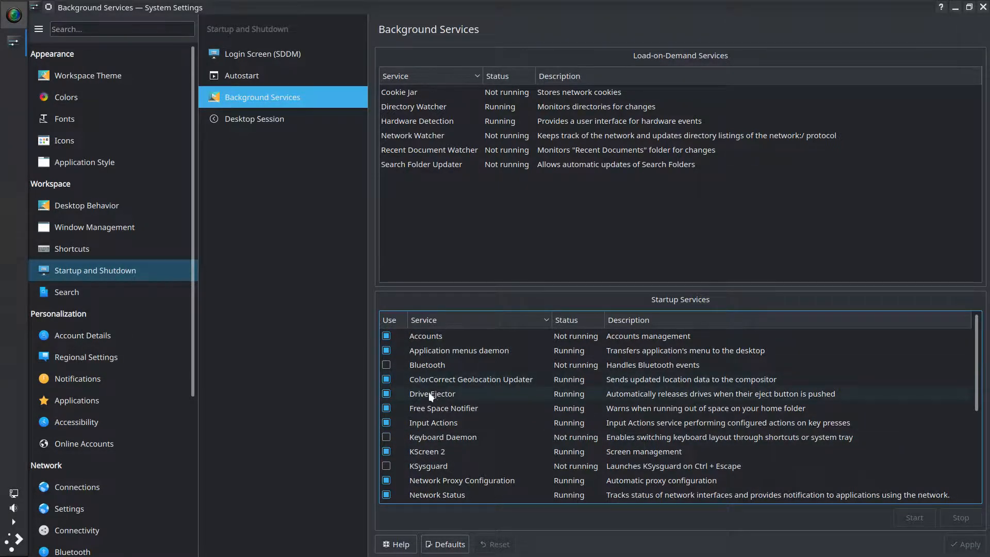
scroll(433, 397, "down", 3)
scroll(436, 403, "up", 1)
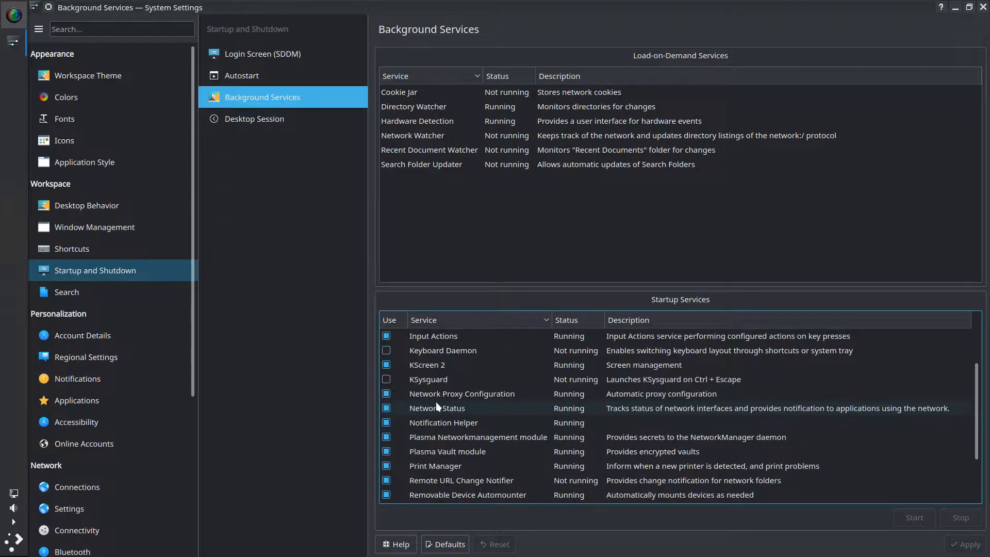
scroll(437, 403, "down", 2)
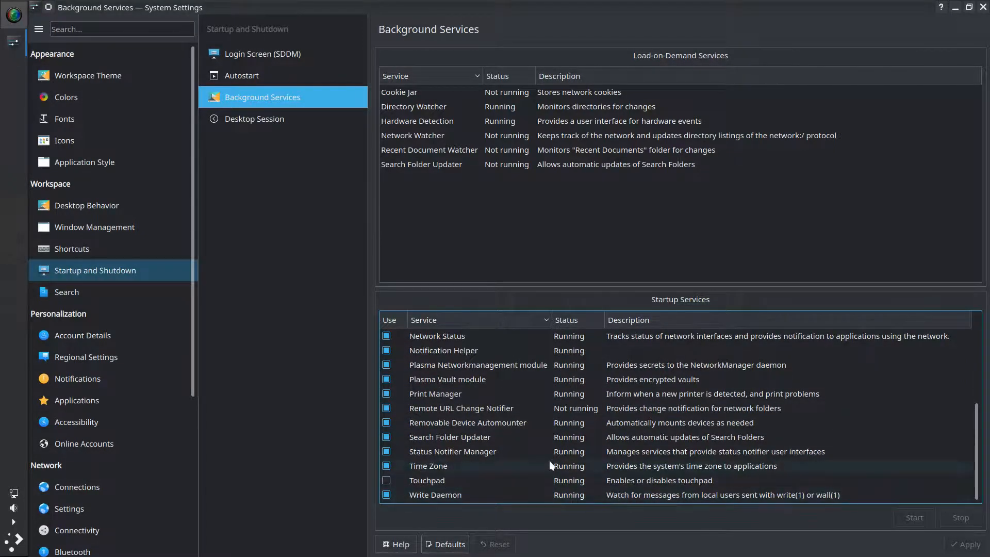
- Review the list of startup services under Background Services once more
scroll(551, 464, "up", 1)
scroll(560, 460, "down", 1)
scroll(563, 460, "up", 2)
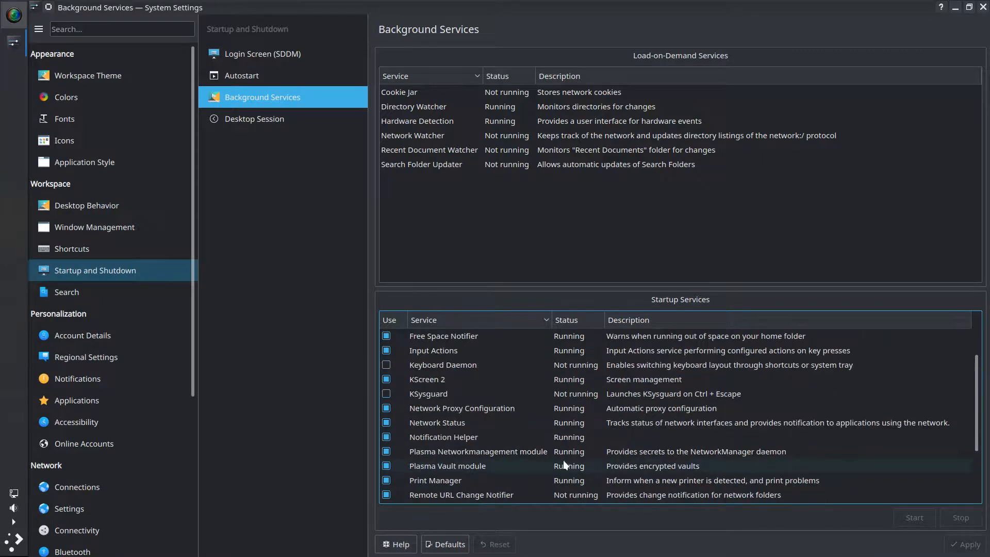
scroll(564, 460, "down", 1)
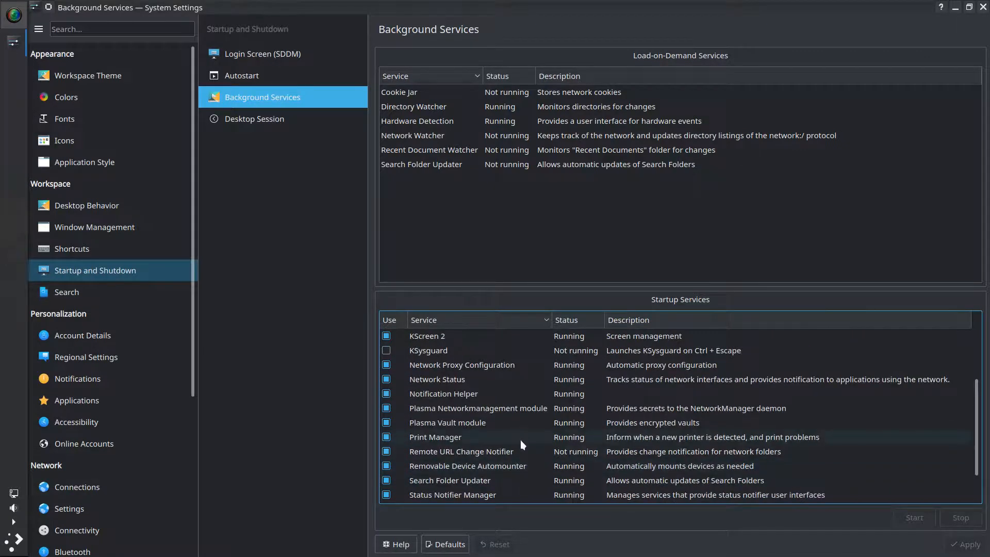
scroll(522, 438, "up", 2)
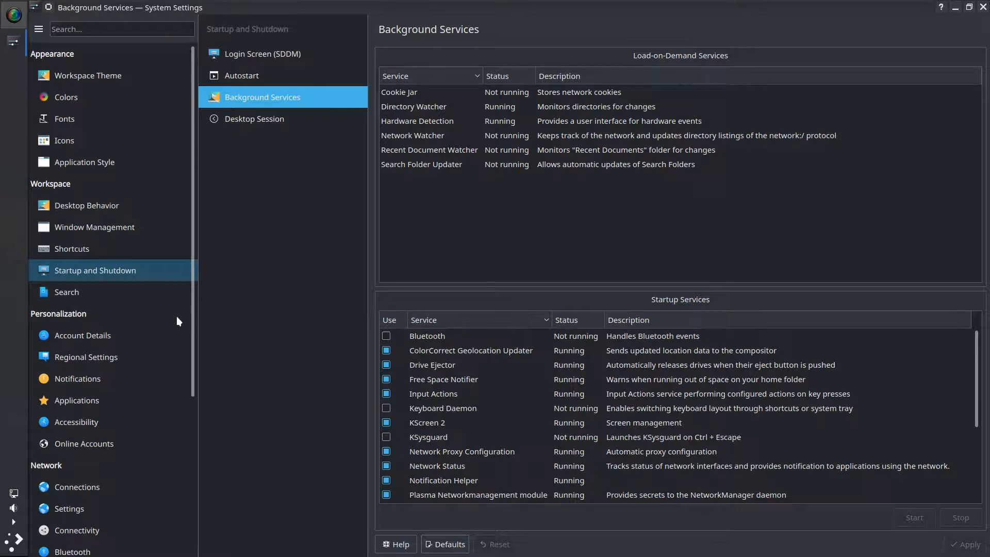
- View the remaining settings categories through the Hardware section, then minimize System Settings
left_click_drag(195, 311, 184, 484)
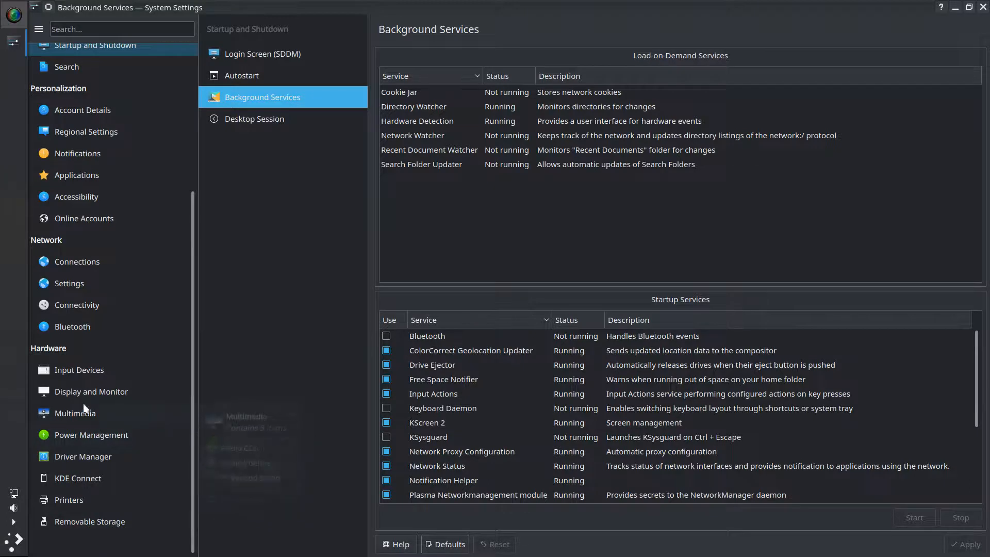
mouse_move(94, 372)
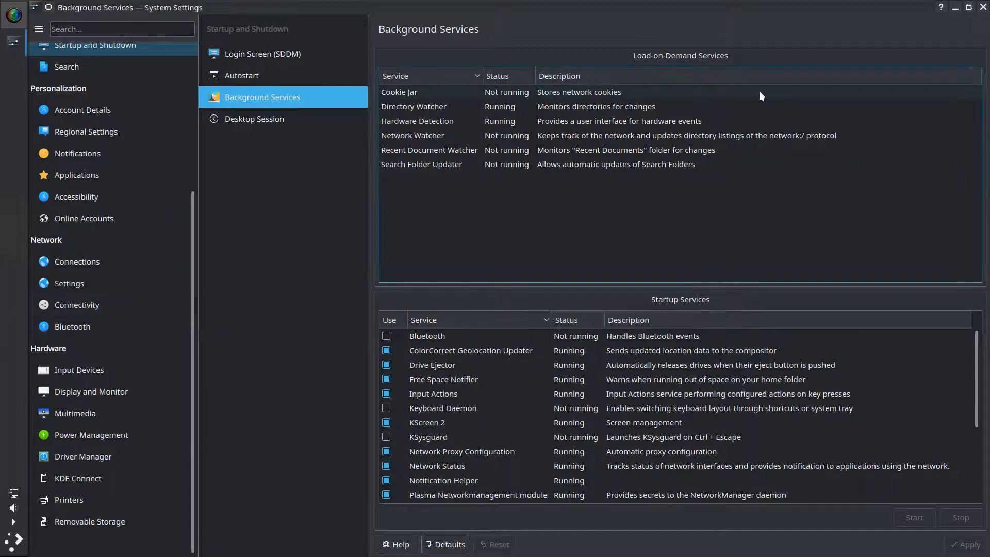
left_click(955, 7)
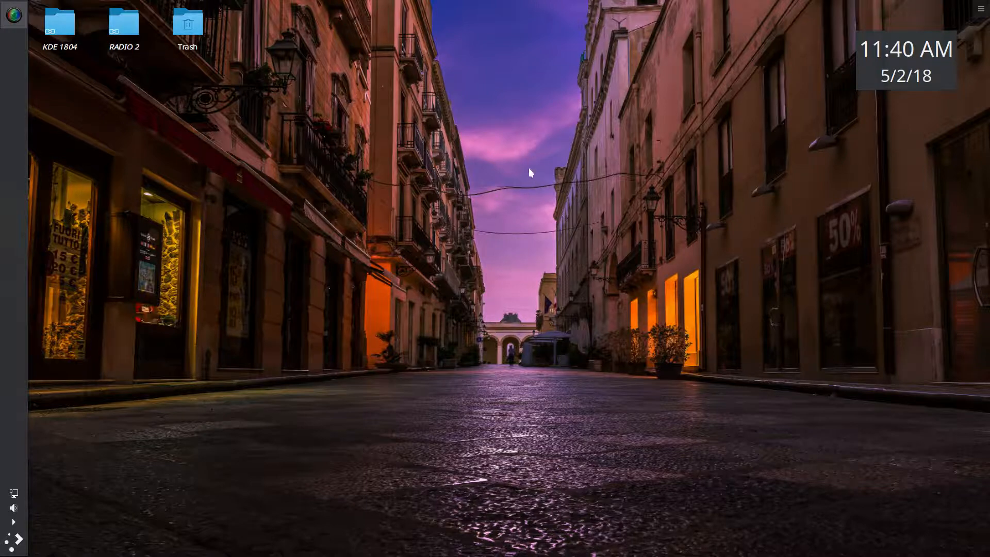
- Examine the desktop's wallpaper, location, tweaks and filter settings, then close them without changes
left_click(981, 10)
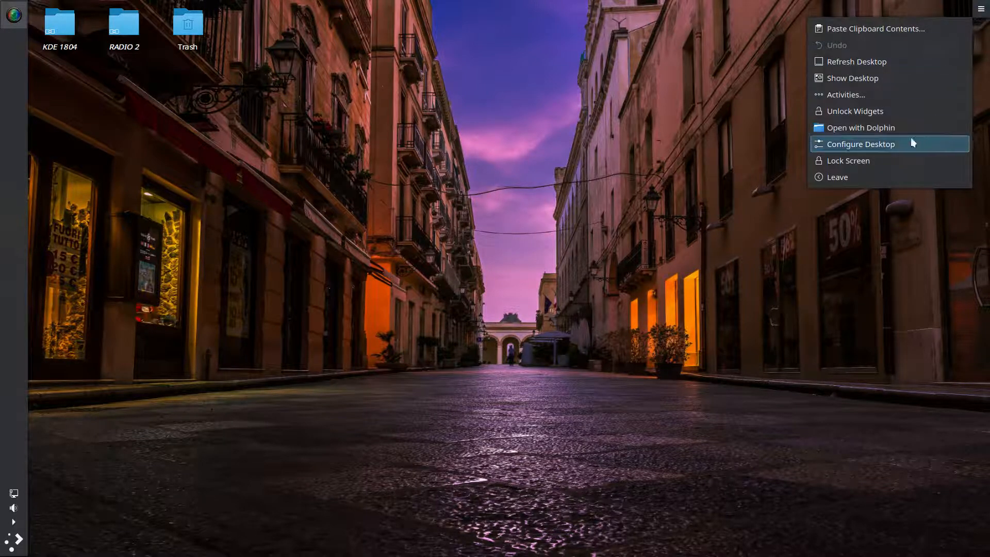
left_click(892, 143)
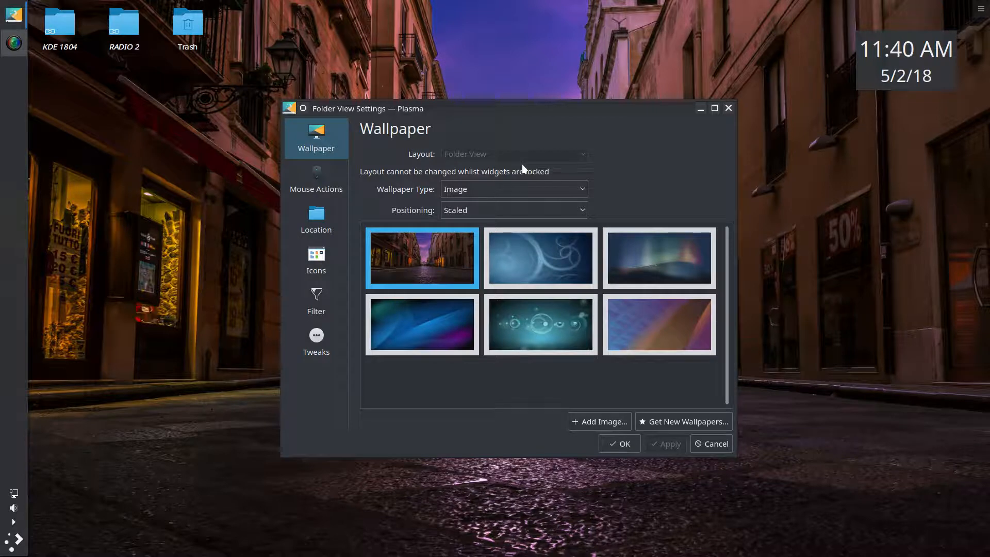
left_click(321, 223)
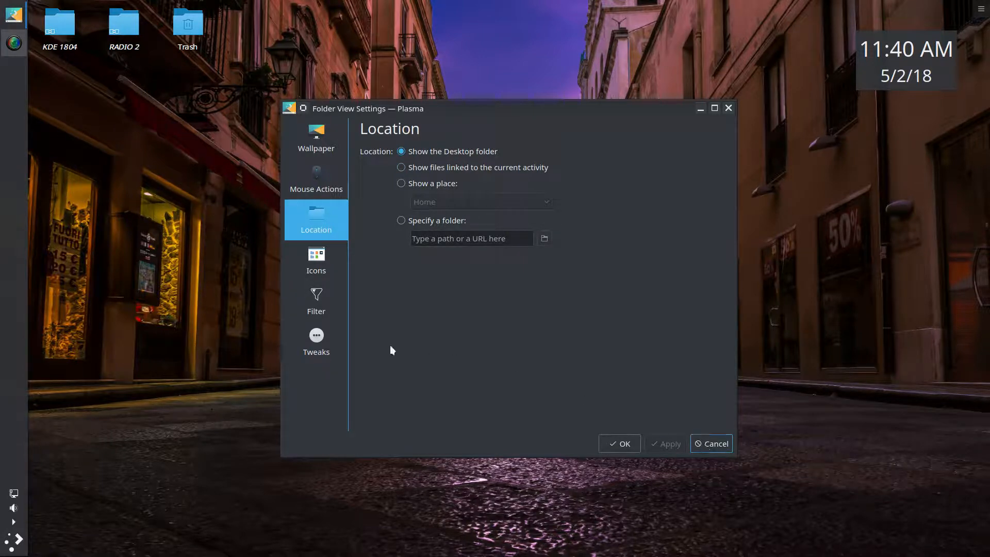
left_click(329, 339)
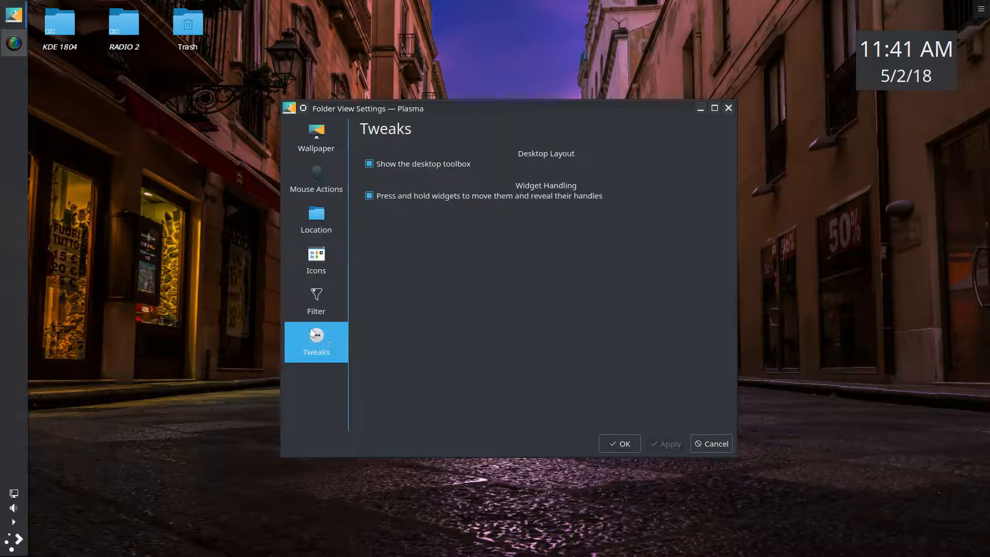
left_click(319, 304)
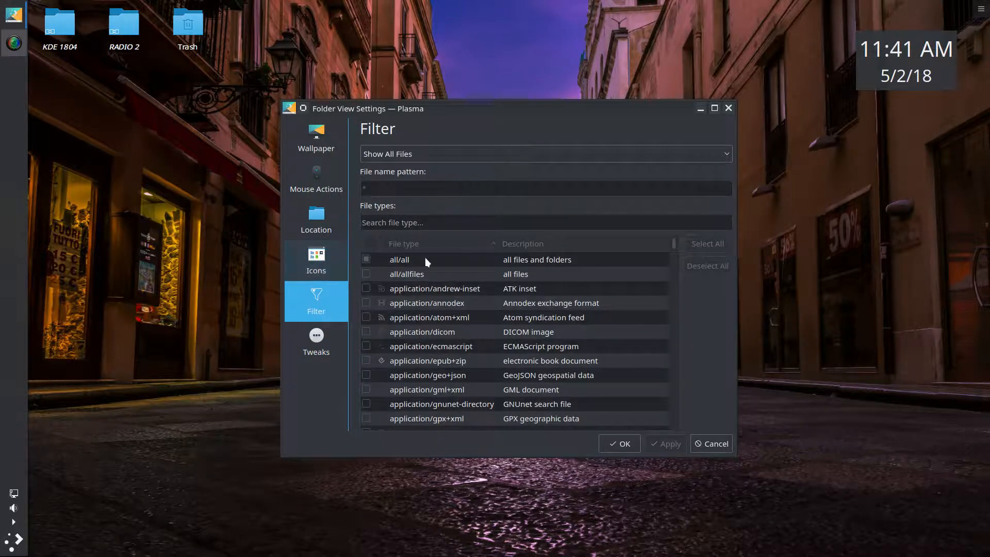
left_click(706, 445)
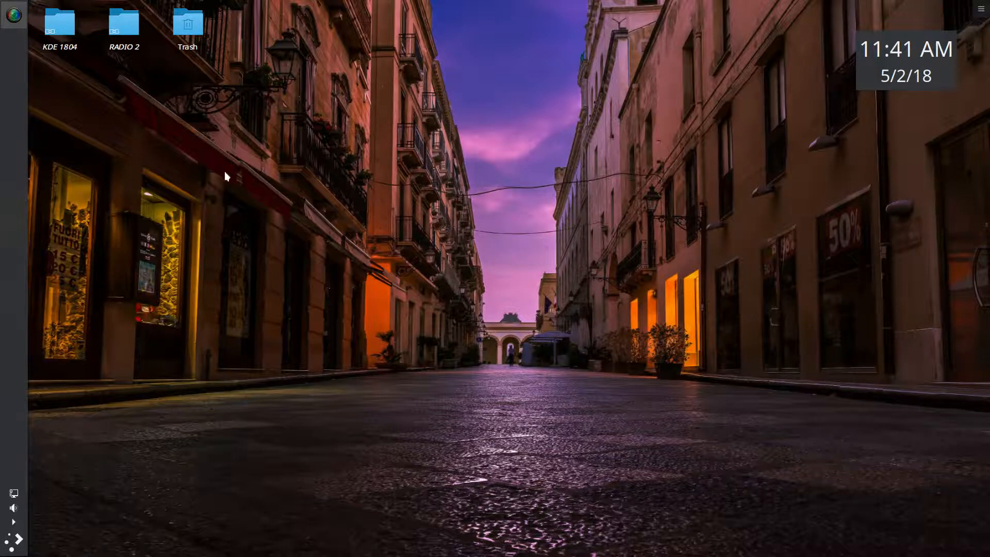
- Open the KDE 1804 folder and create a link to its installs file on the desktop
left_click(63, 41)
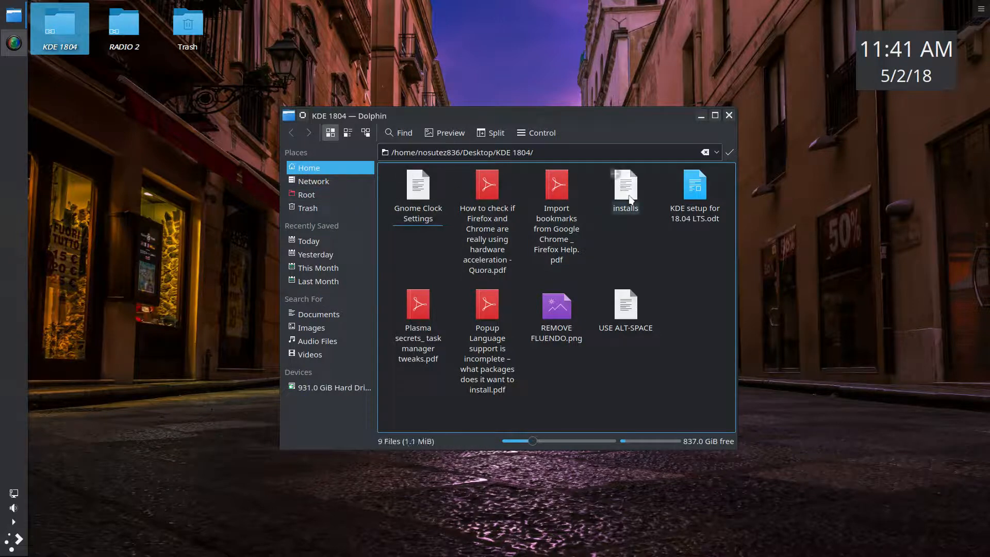
left_click_drag(629, 205, 143, 130)
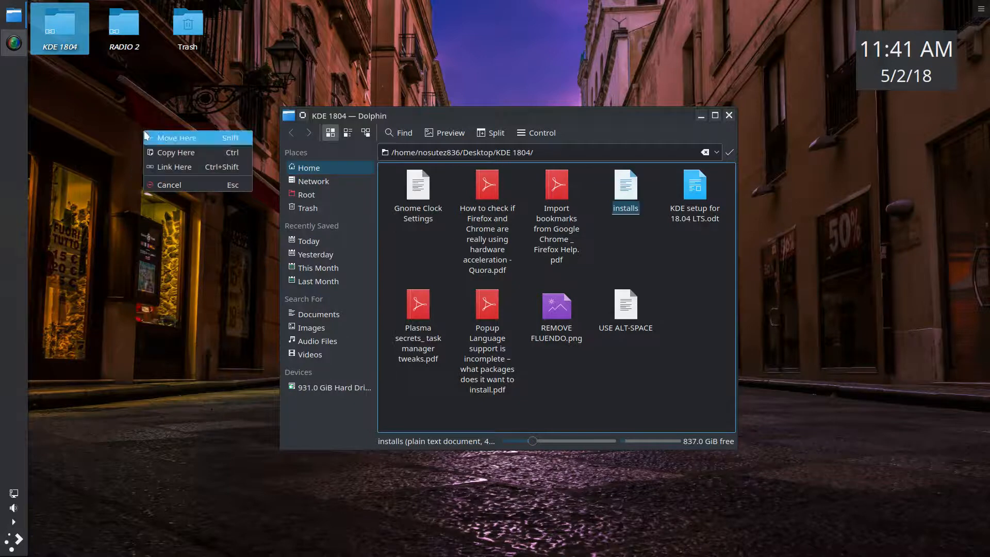
left_click(170, 167)
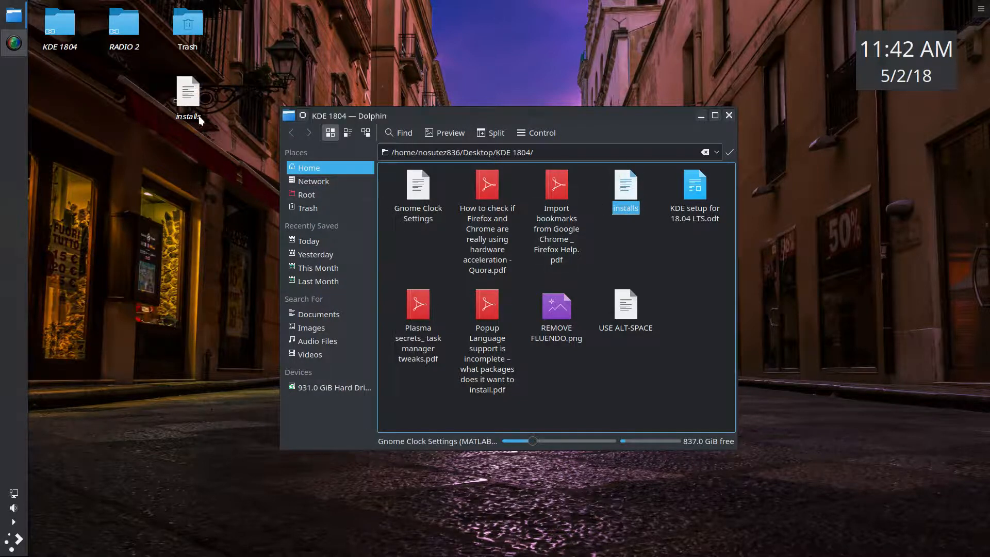
- Delete the installs link from the desktop and close the KDE 1804 folder window
left_click(192, 105)
right_click(191, 104)
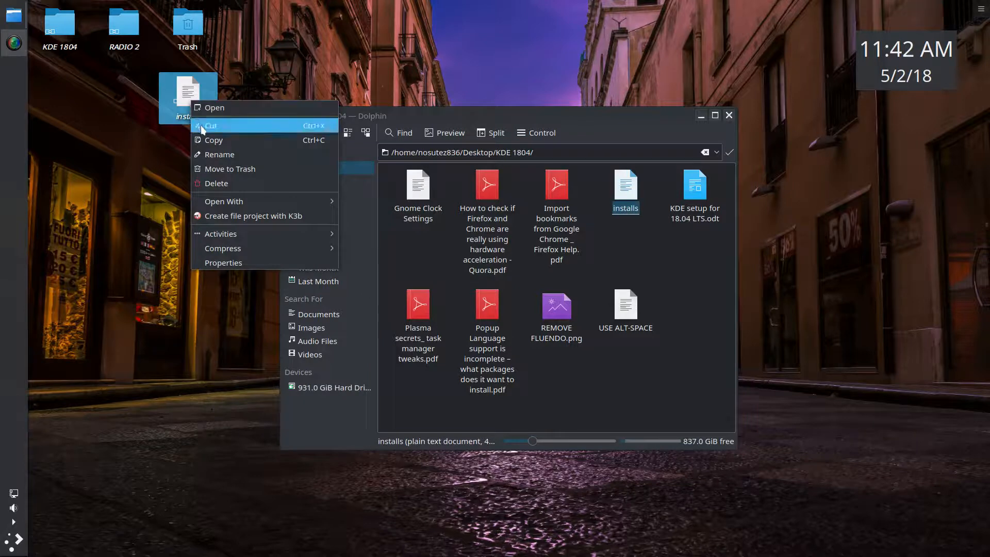
left_click(218, 183)
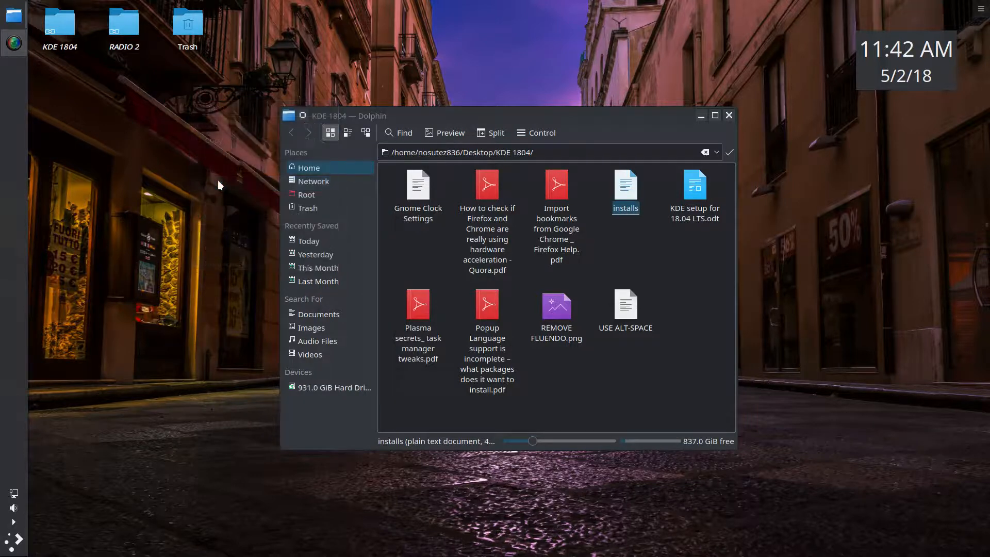
left_click(728, 115)
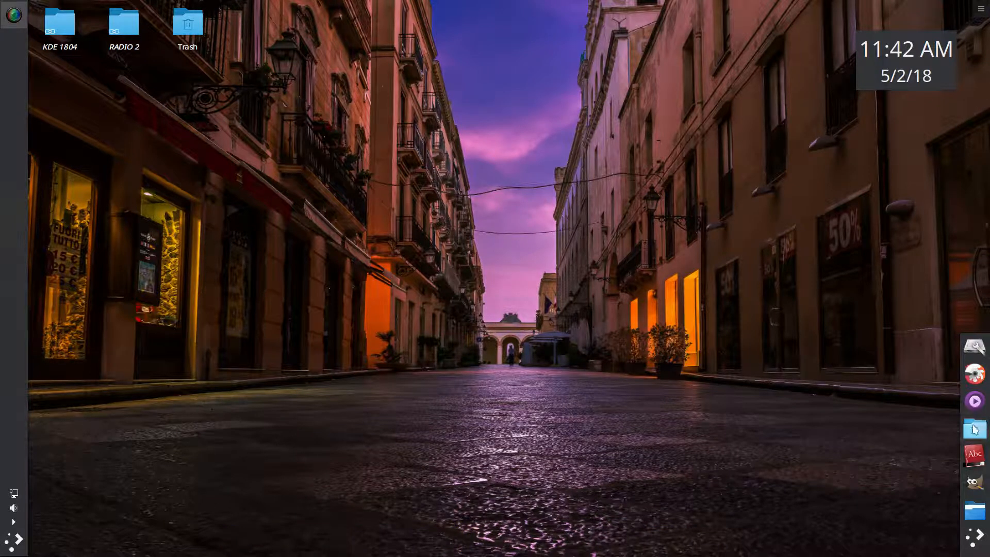
- View the dictionary widget in the dock and close it again
left_click(975, 457)
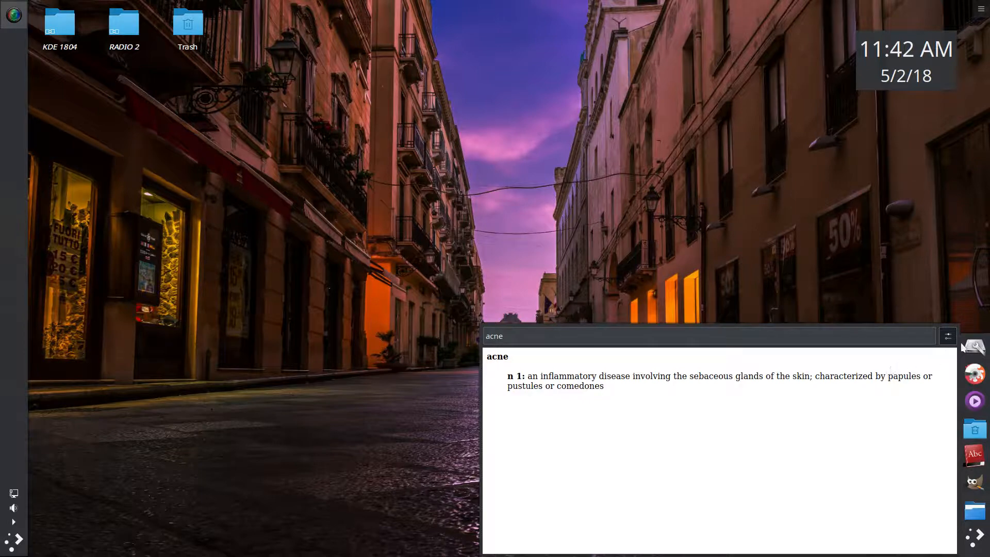
left_click(977, 454)
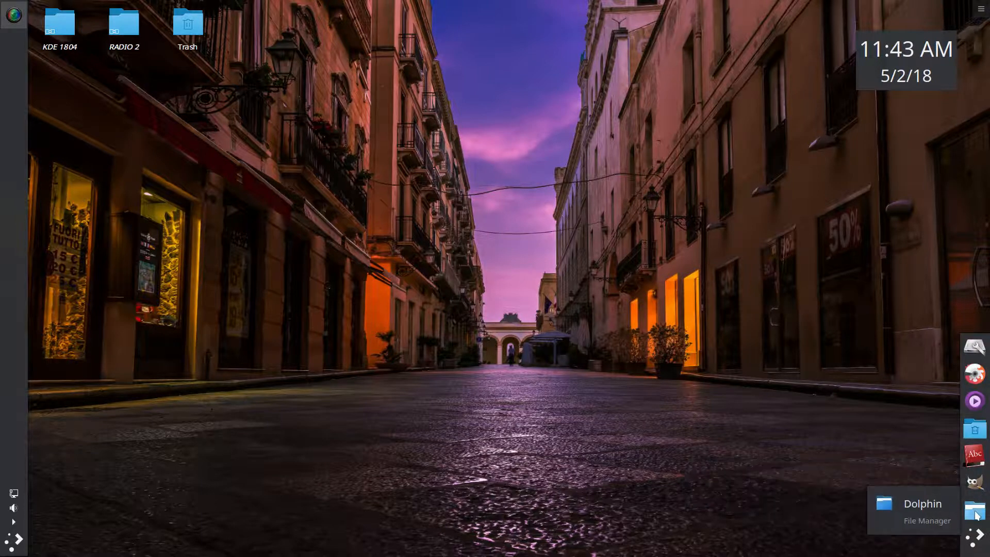
- Unlock the desktop widgets so that panel items can be edited
right_click(975, 540)
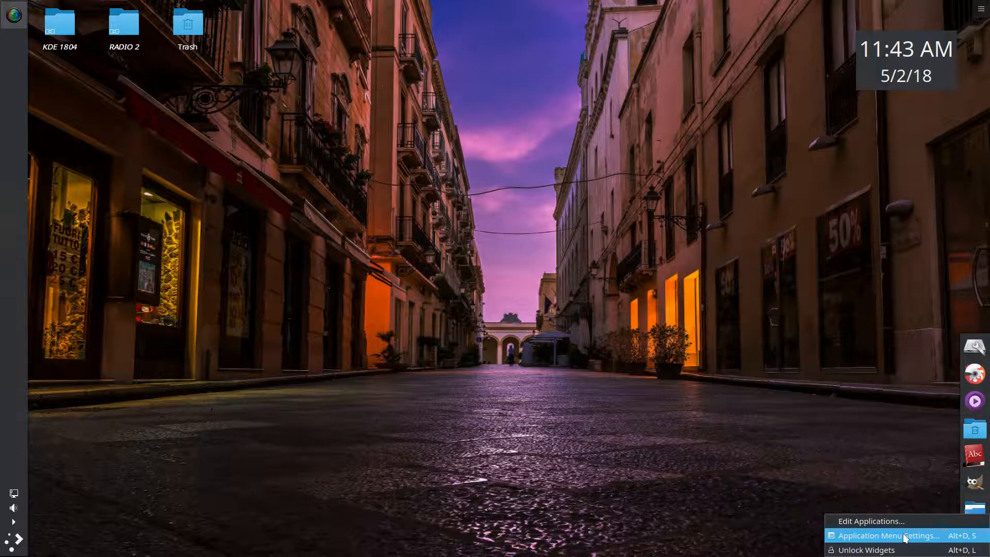
left_click(903, 550)
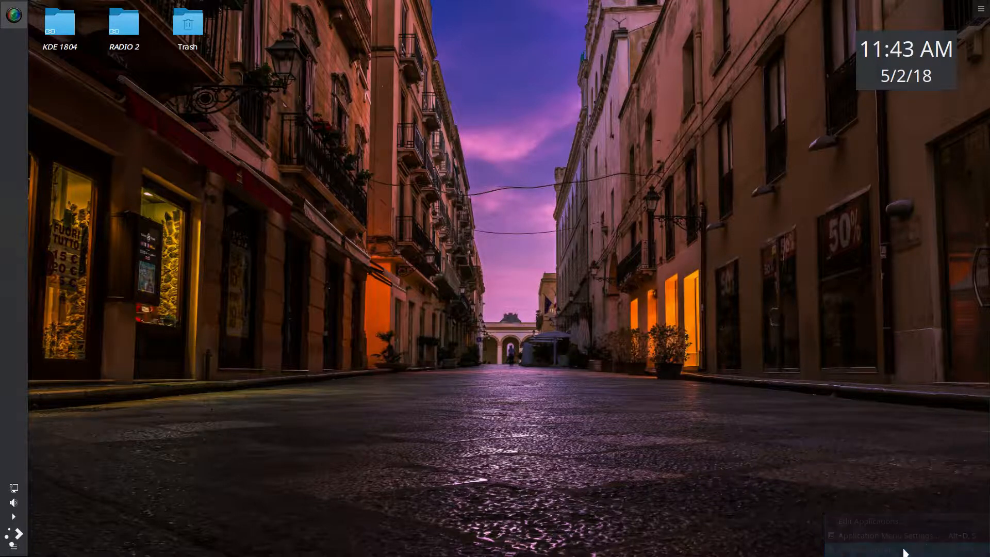
right_click(978, 539)
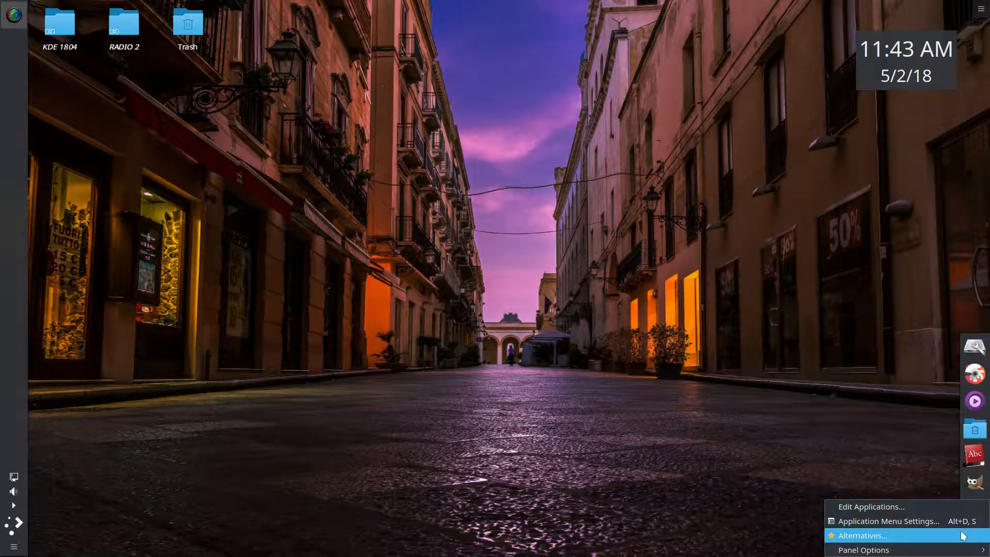
left_click(897, 536)
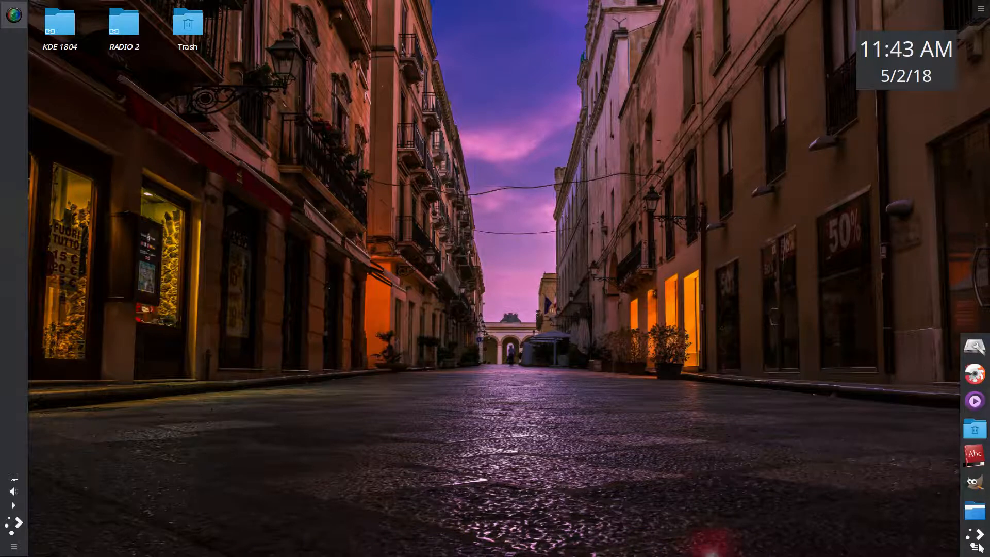
right_click(977, 548)
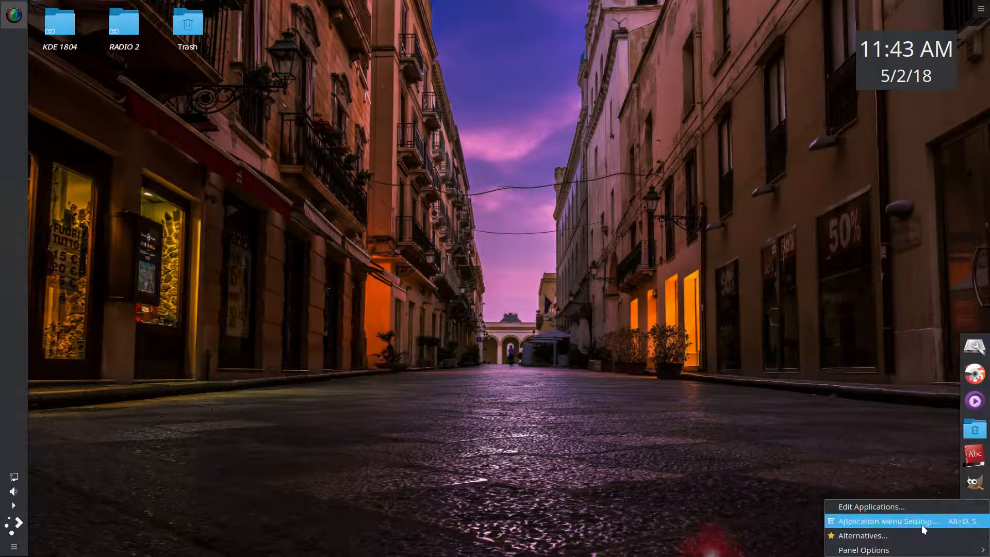
left_click(908, 470)
right_click(974, 544)
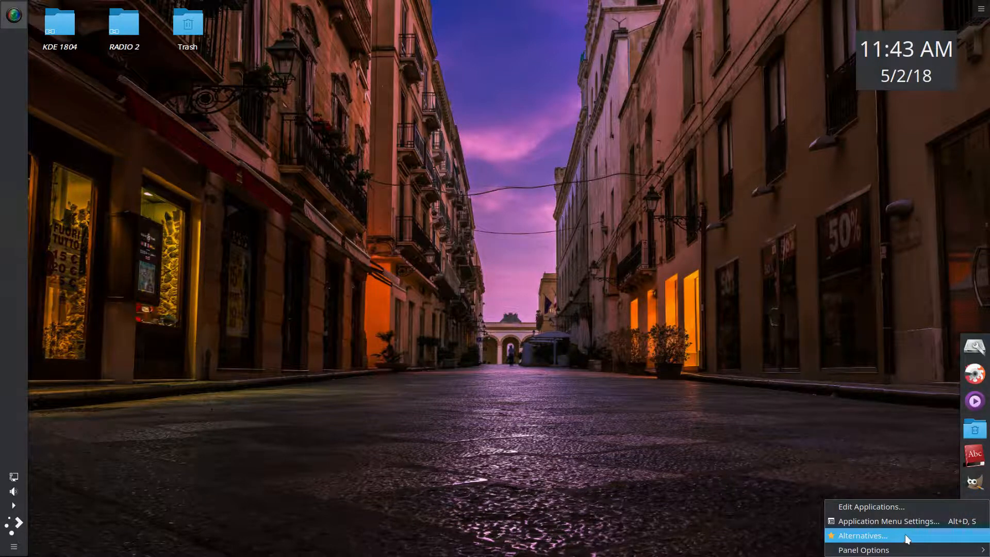
left_click(890, 488)
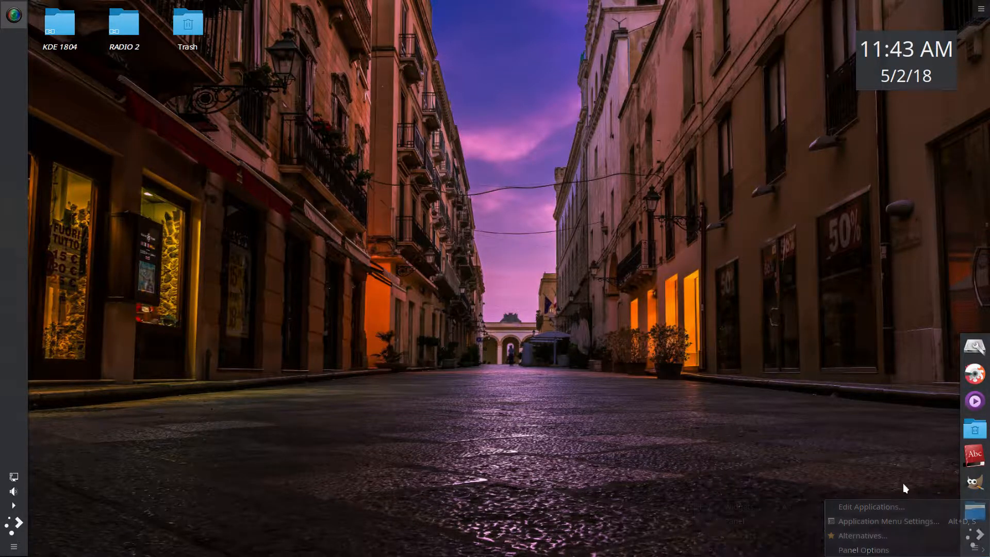
- Replace the dock's Application Menu with the alternative Application Launcher widget
right_click(976, 540)
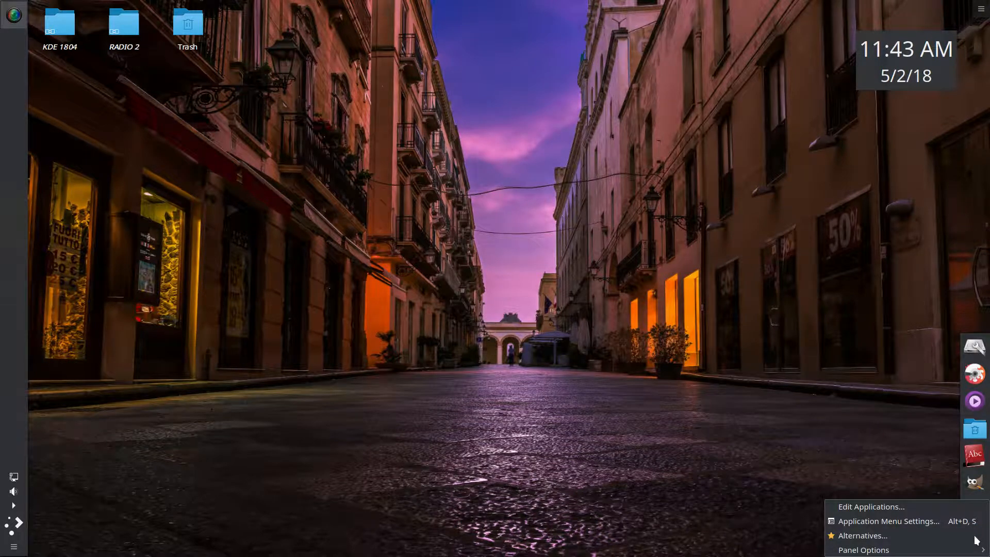
mouse_move(952, 549)
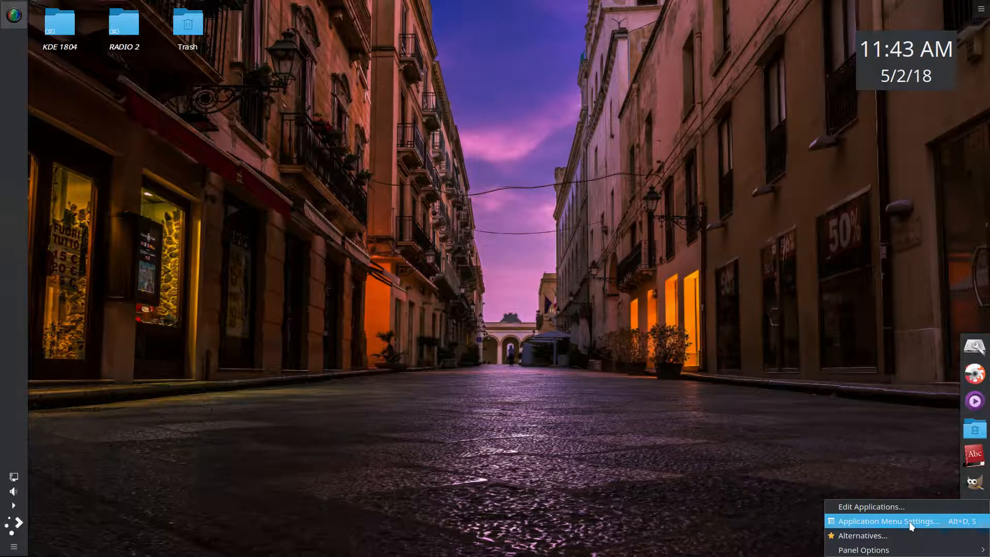
left_click(886, 536)
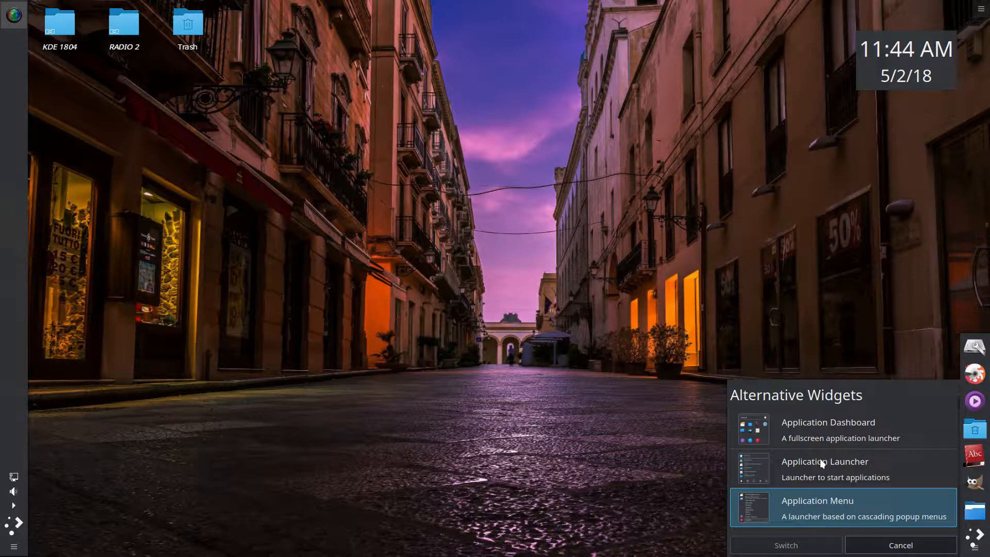
left_click(825, 470)
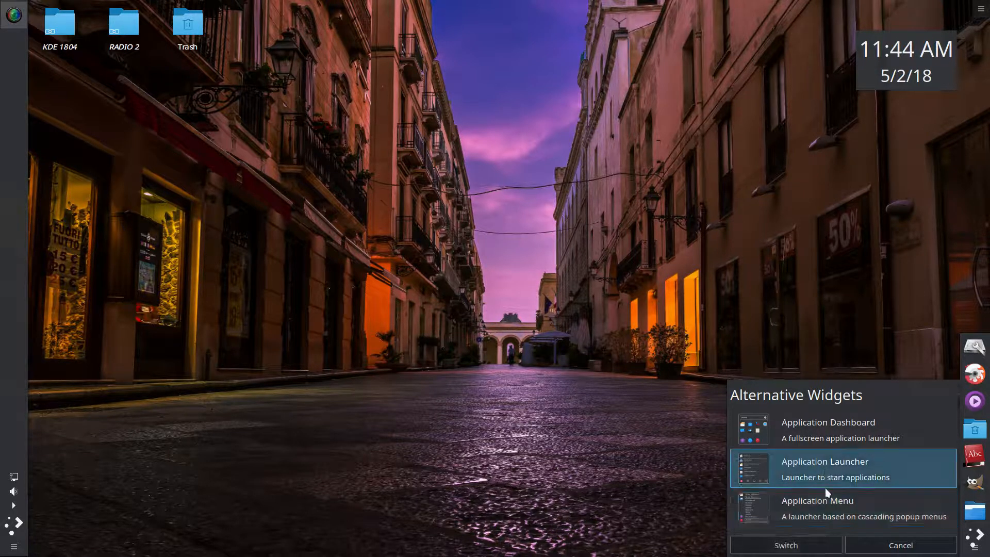
left_click(825, 544)
mouse_move(989, 554)
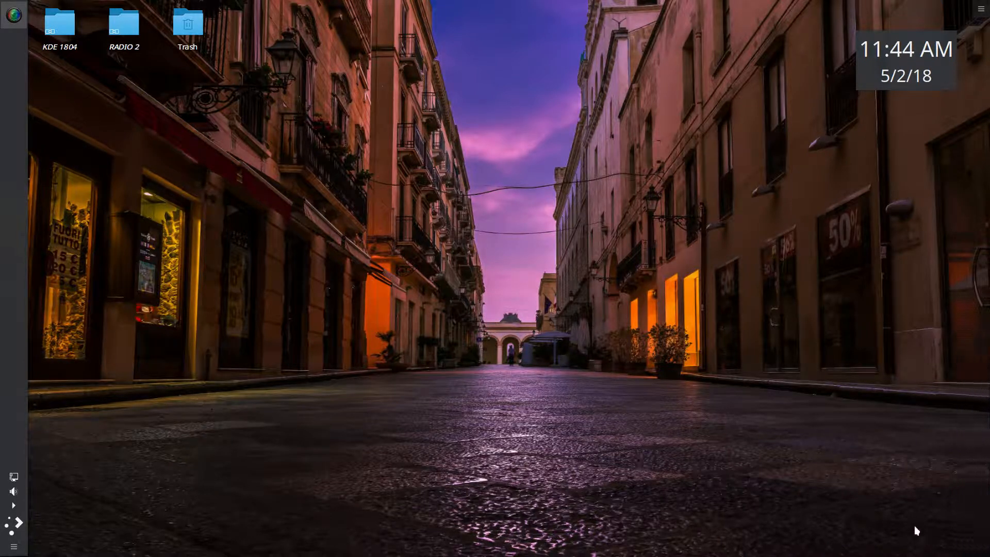
- Open the new Application Launcher and view its favorites and its history of recent applications and documents
left_click(977, 536)
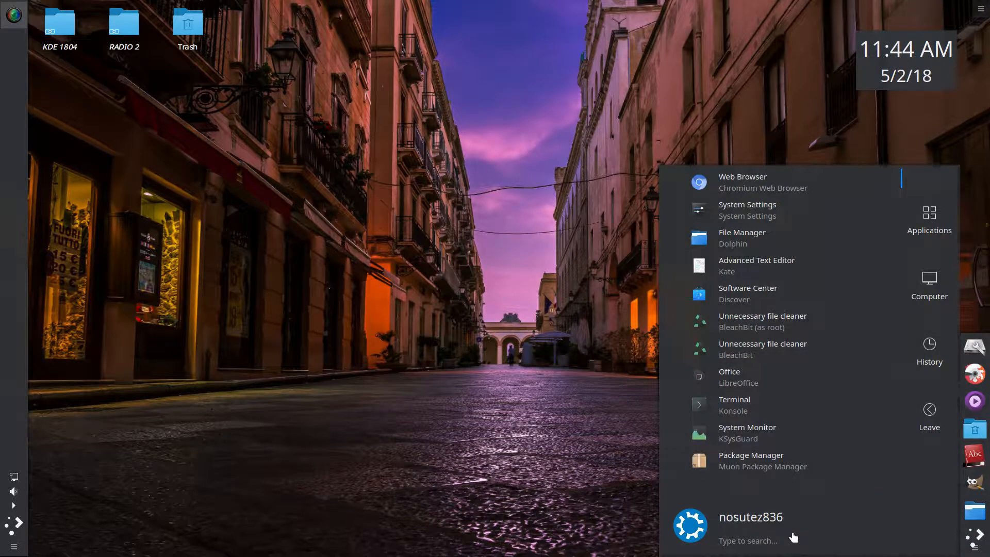
left_click(923, 361)
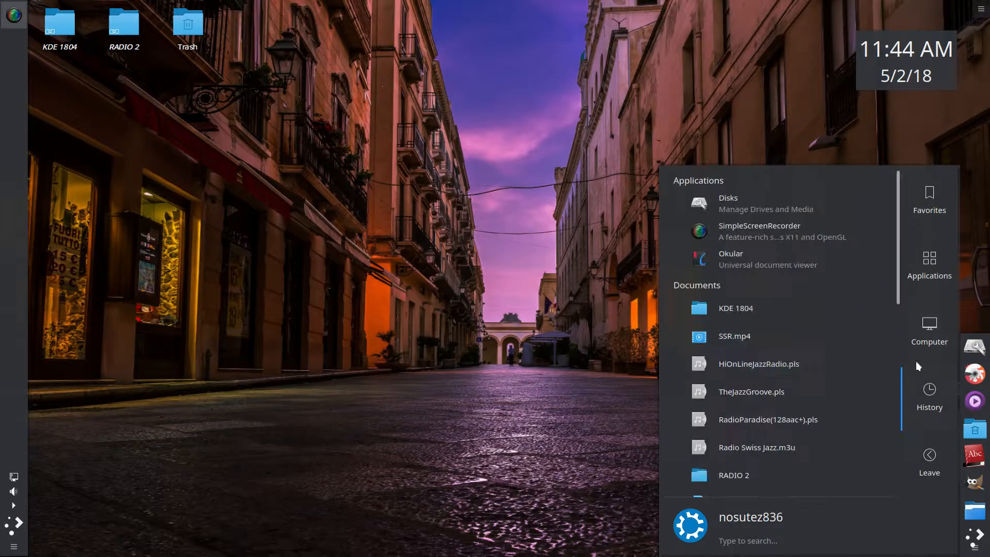
- Switch the dock's Application Launcher back to the alternative Application Menu widget
right_click(975, 534)
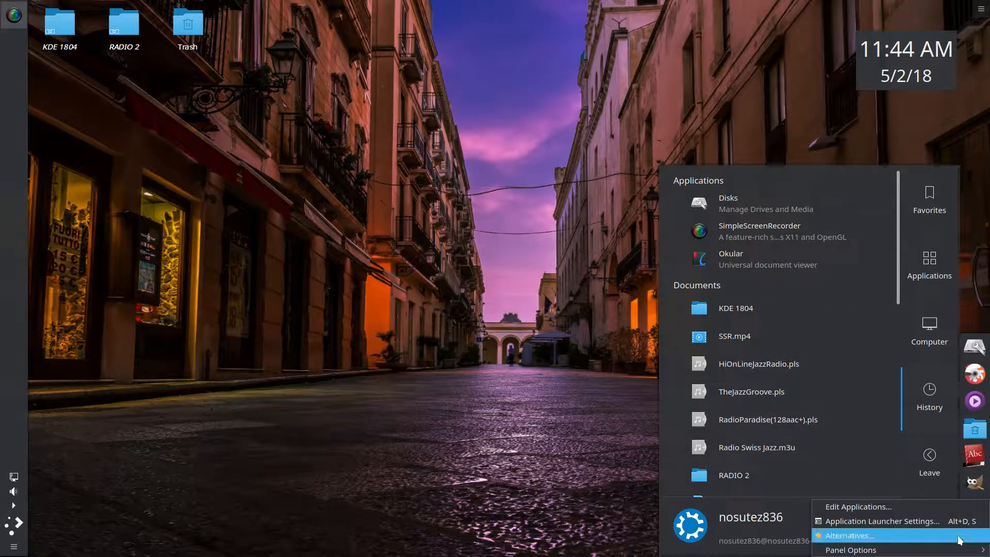
left_click(954, 538)
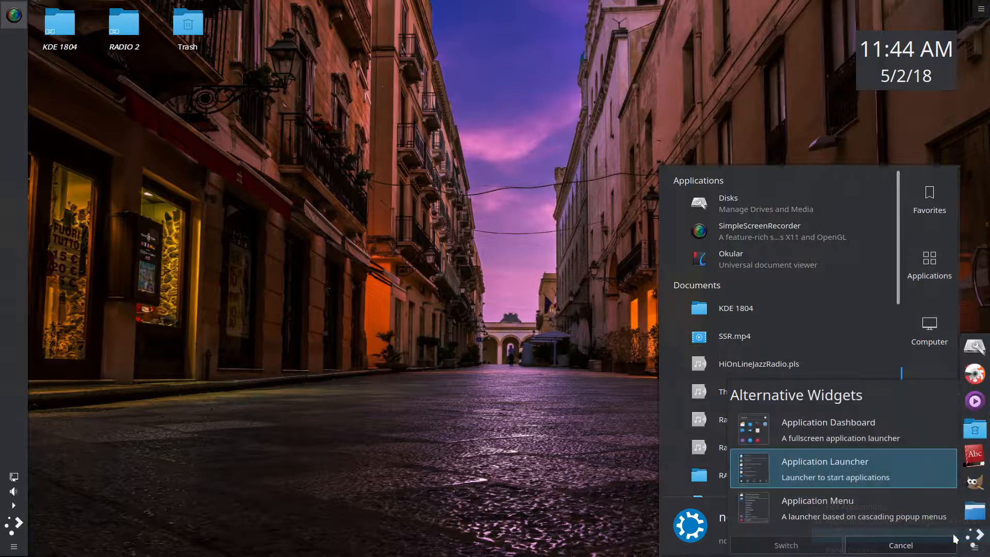
left_click(817, 509)
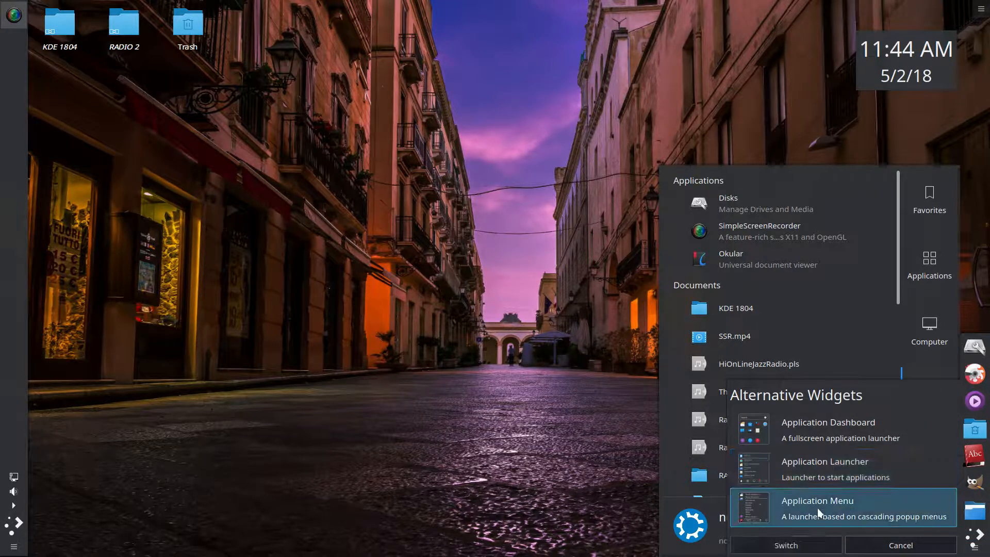
left_click(818, 547)
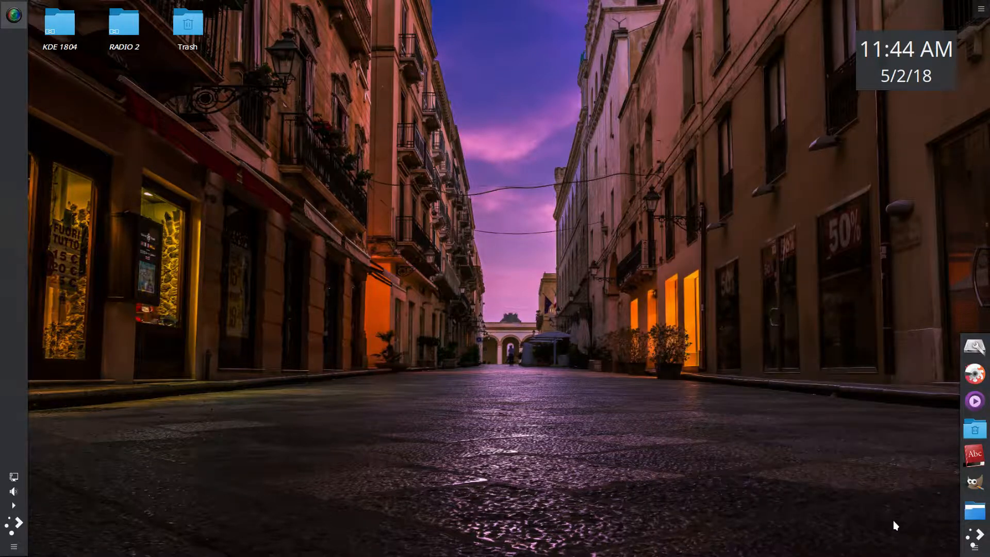
- Remove Chromium Web Browser, Kate and Dolphin from the favorites of the dock's Application Menu
left_click(978, 539)
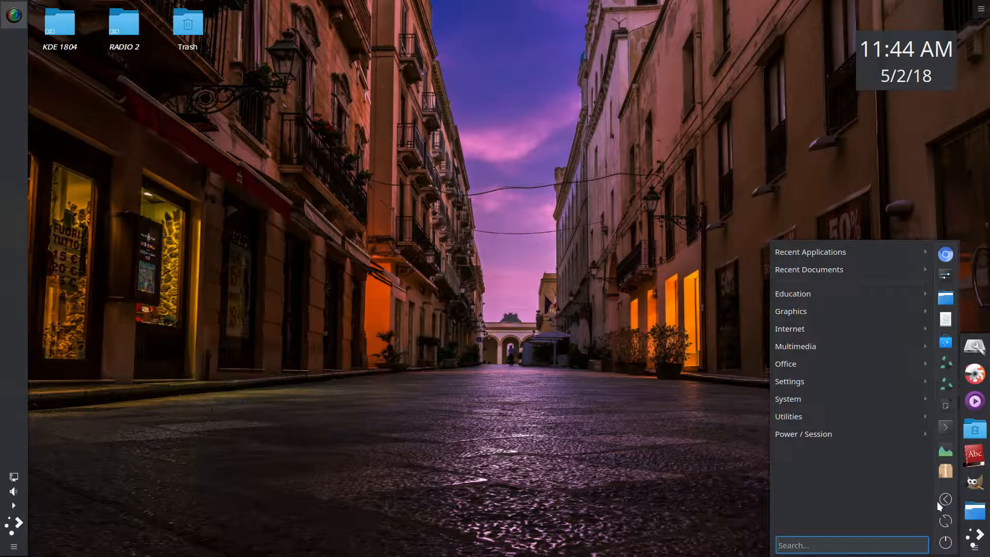
right_click(946, 255)
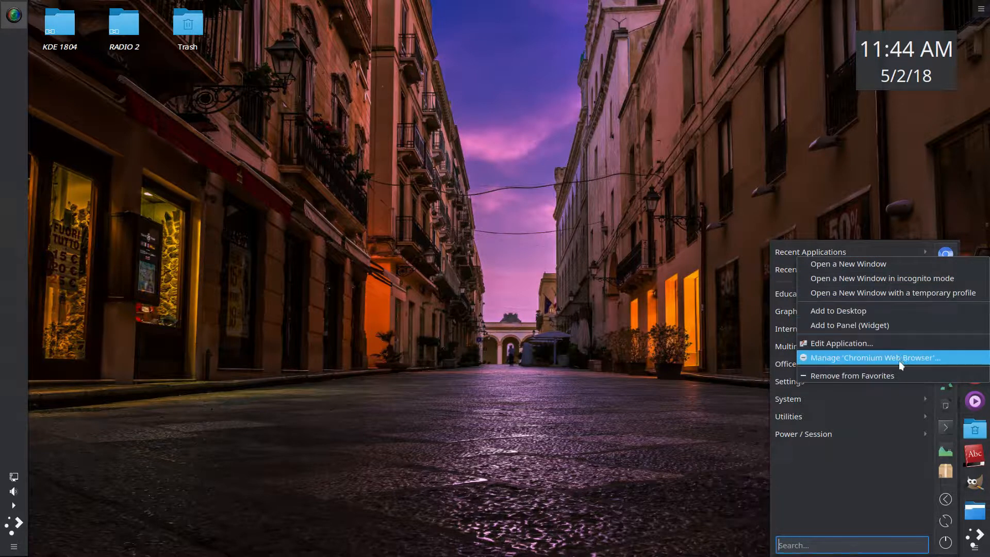
left_click(900, 373)
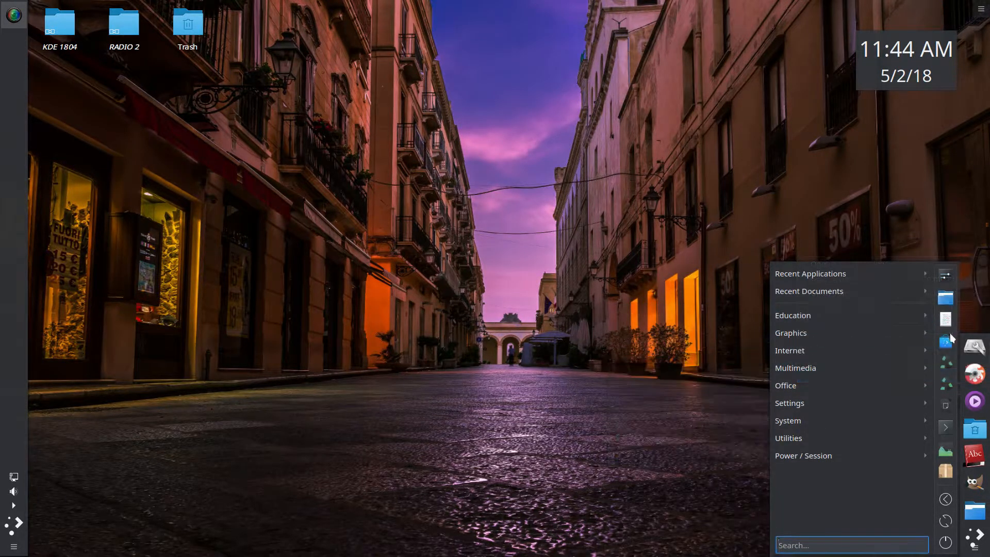
right_click(943, 318)
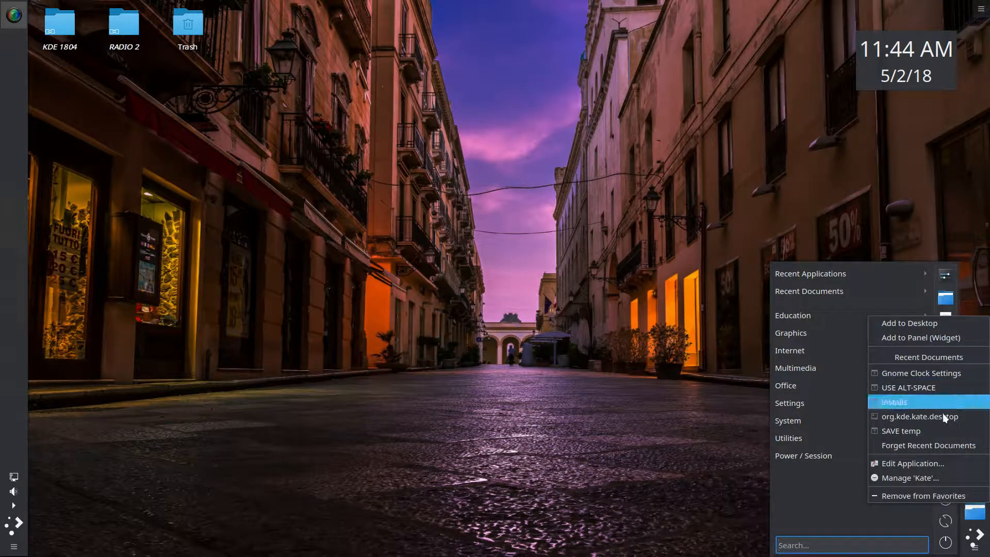
left_click(933, 494)
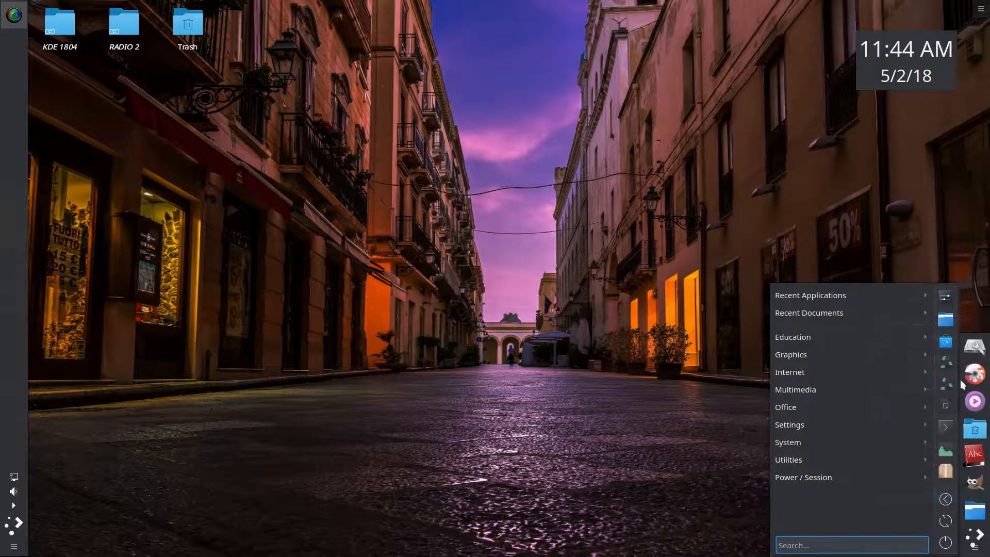
right_click(945, 319)
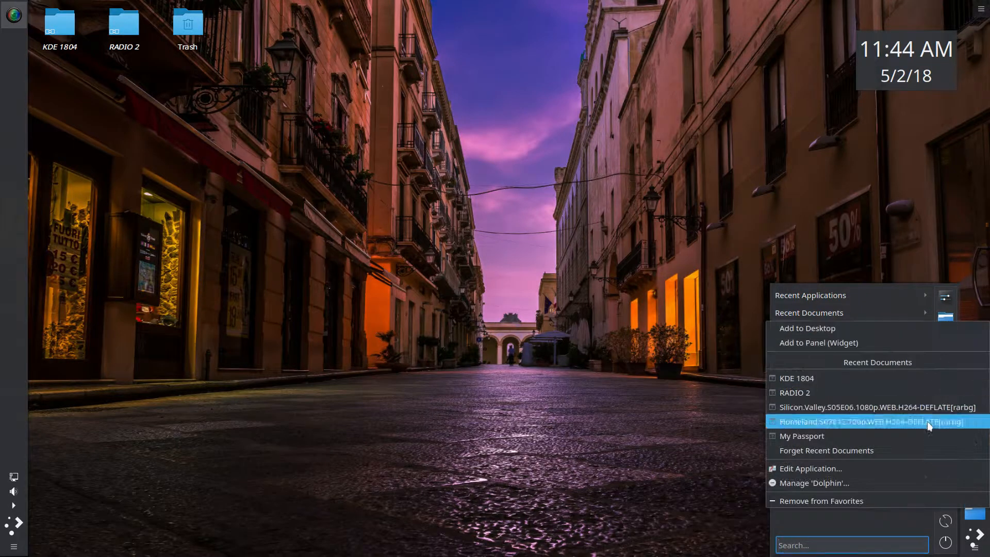
left_click(917, 501)
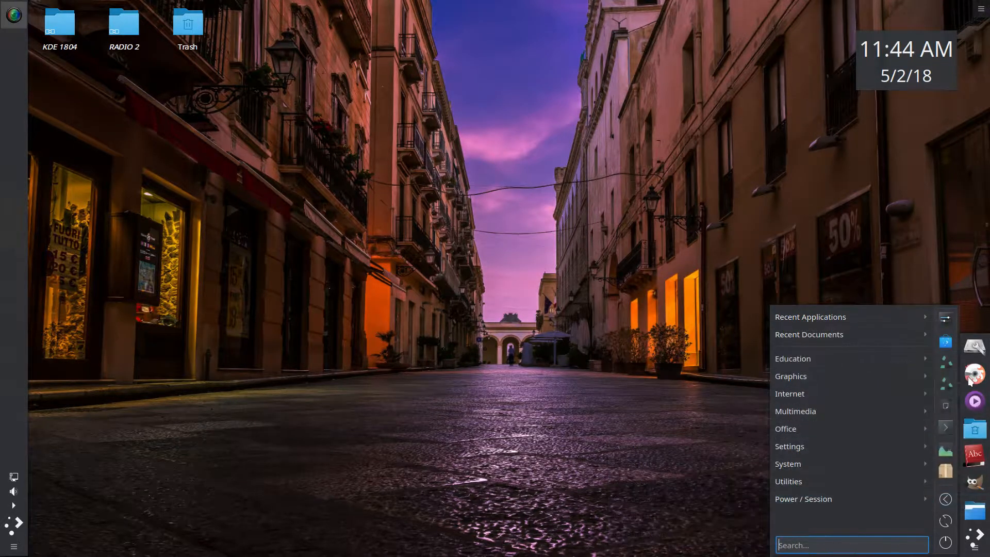
- Reorder the dock menu's favorites, moving the bin-like icon to the top and both BleachBit icons above Discover, and close the menu
left_click_drag(947, 410, 947, 319)
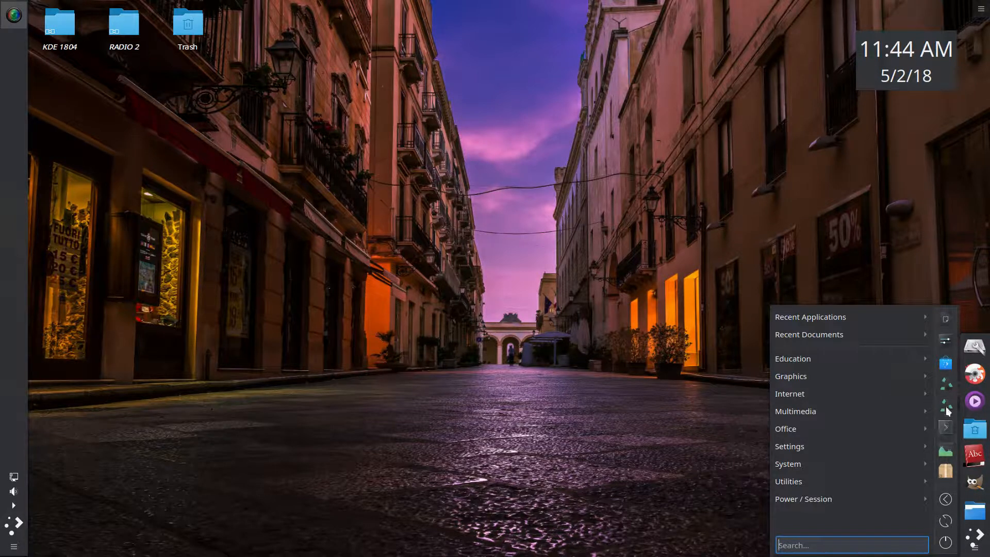
left_click_drag(945, 406, 945, 340)
left_click_drag(948, 407, 948, 381)
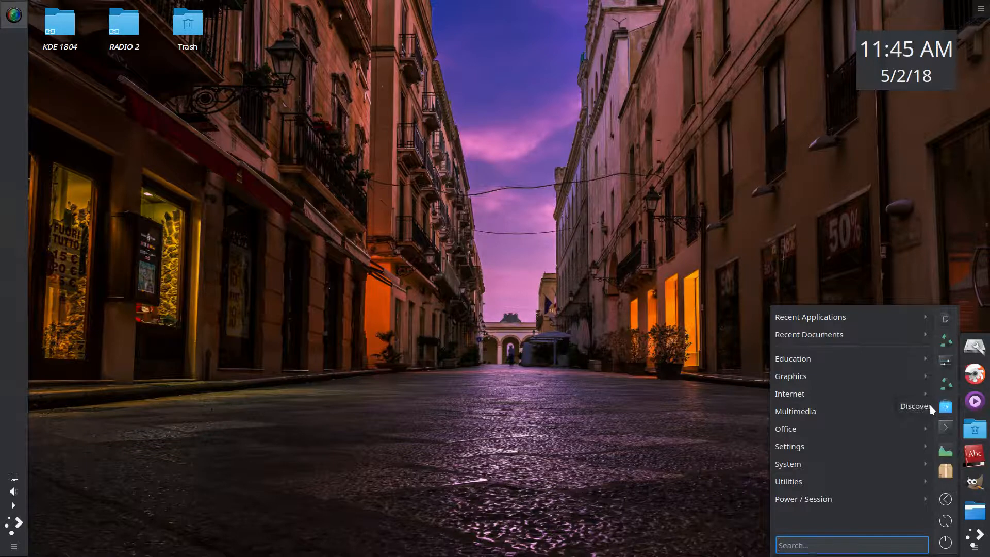
mouse_move(923, 406)
left_click(560, 412)
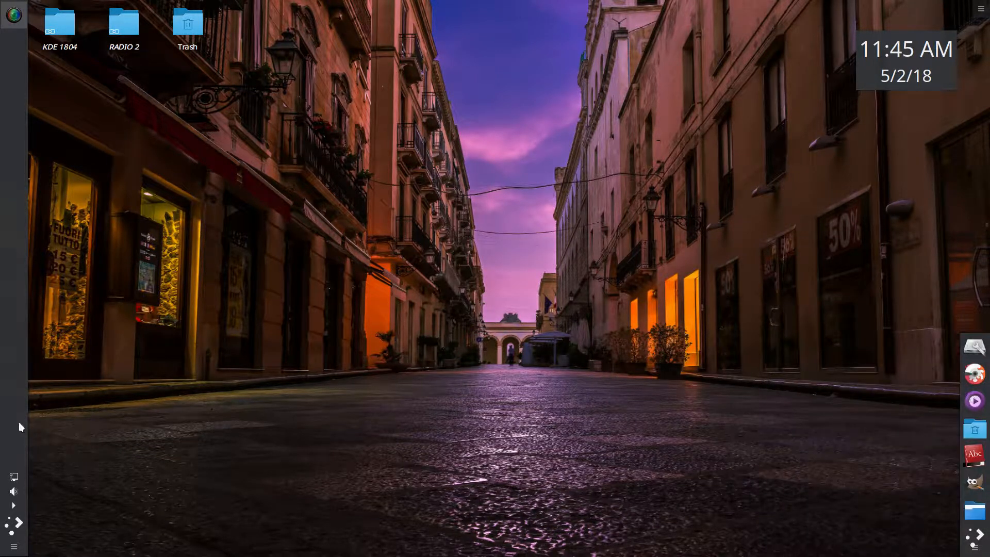
- Open the other panel's Application Menu and view its favorites and its Power / Session entries
left_click(11, 525)
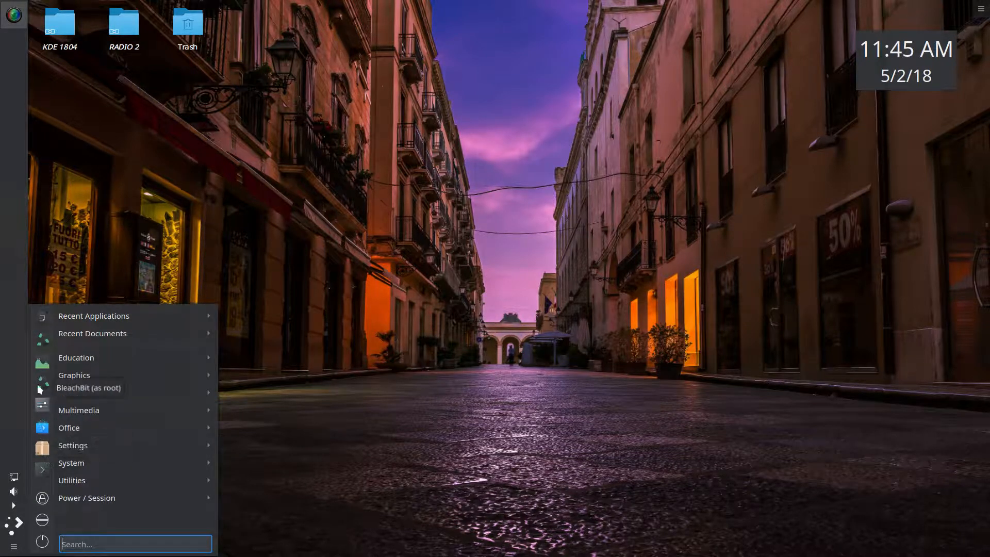
mouse_move(977, 542)
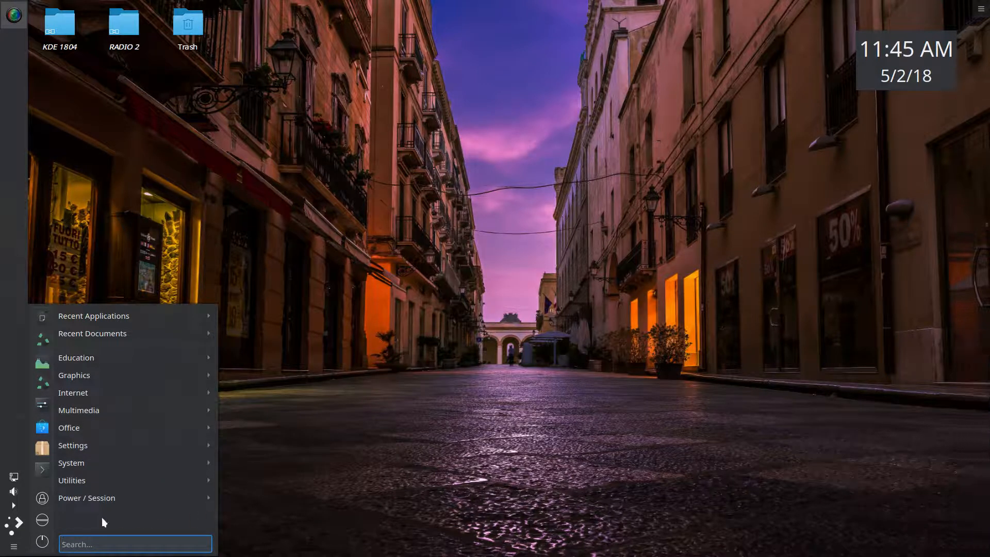
mouse_move(82, 495)
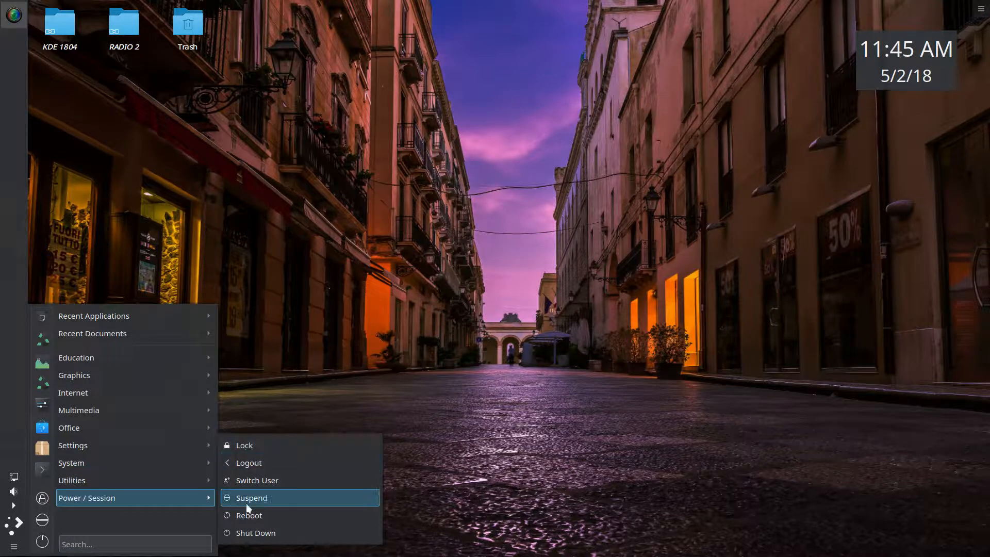
- Check the favorites options of the menu's Lock and Suspend entries without removing them, and close the menu
right_click(47, 508)
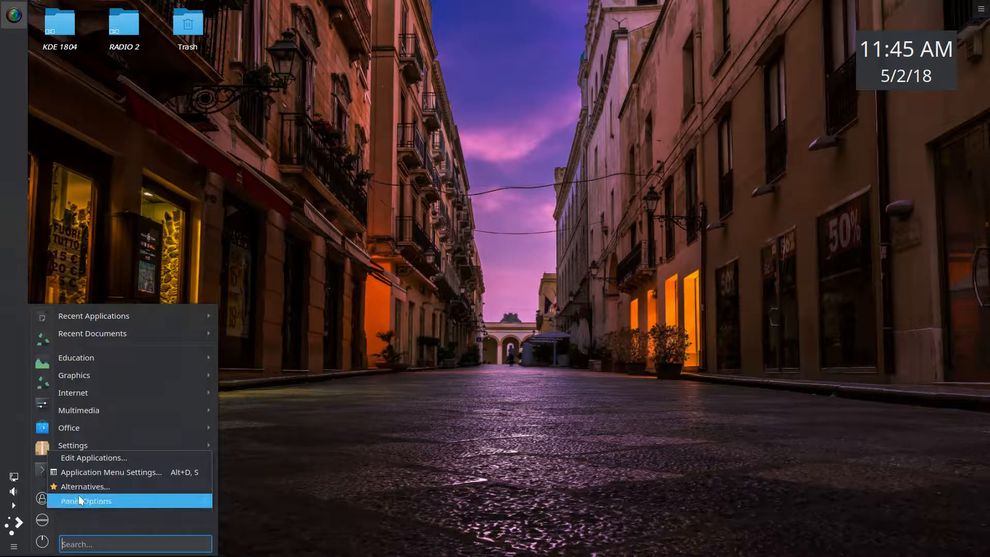
left_click(41, 496)
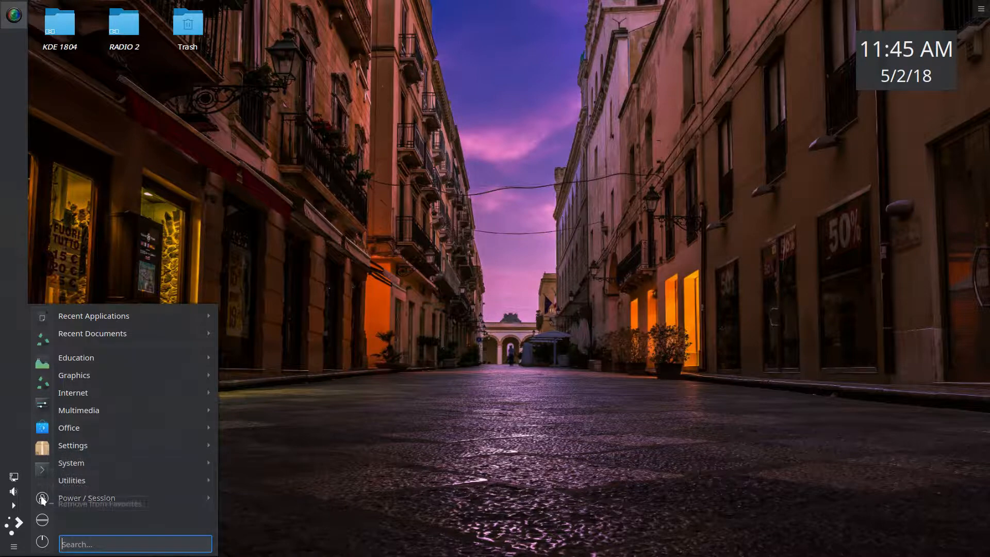
right_click(41, 496)
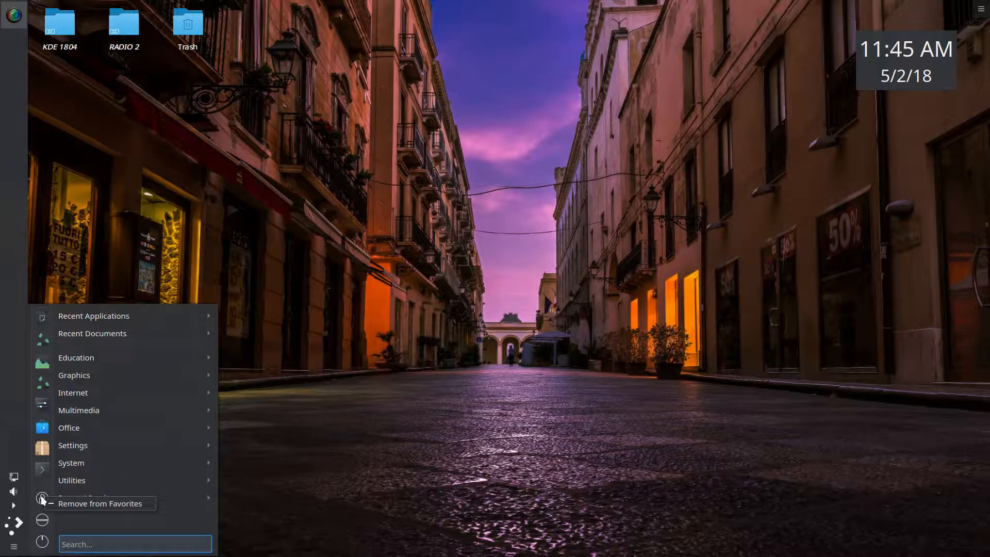
left_click(160, 499)
mouse_move(160, 498)
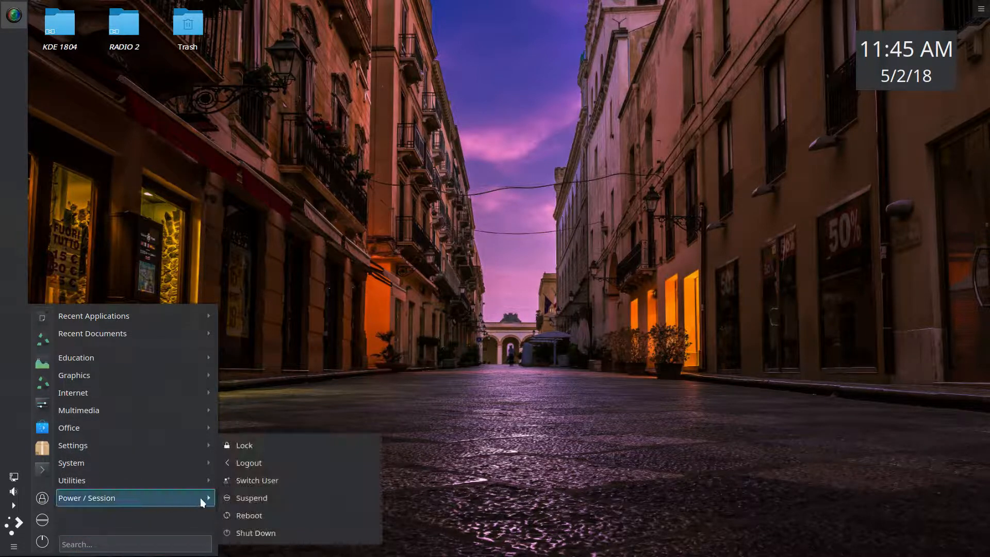
right_click(239, 496)
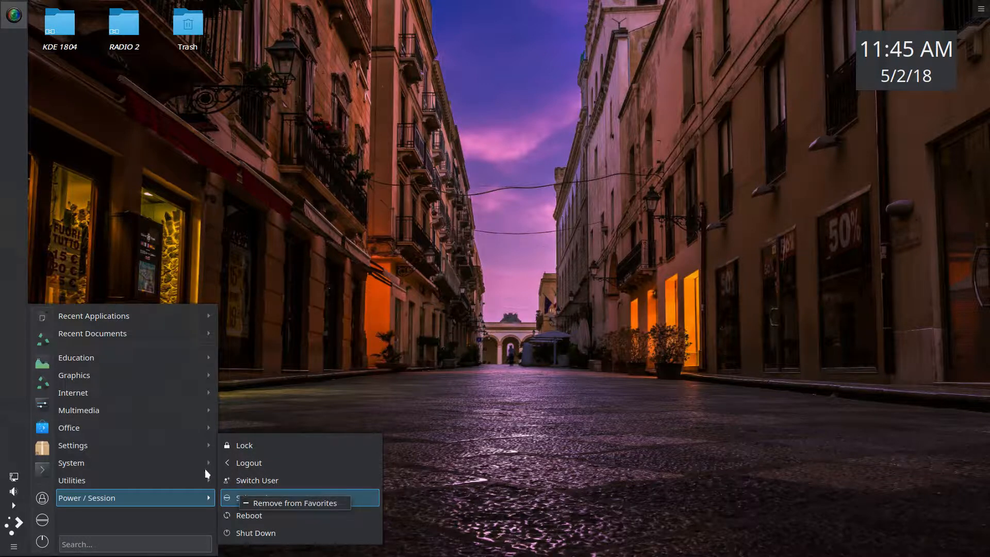
key("Escape")
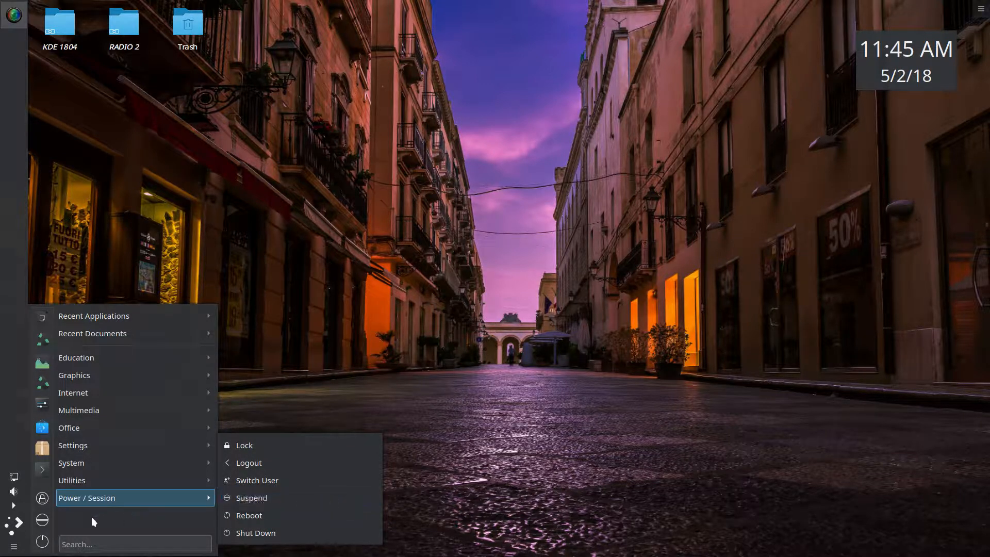
key("Escape")
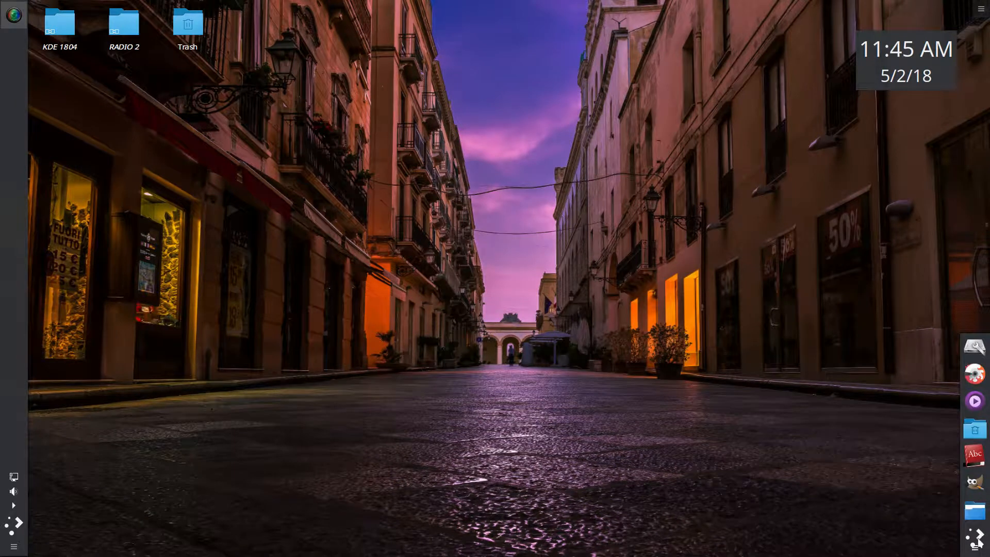
- View the Power / Session entries in the dock's Application Menu and close the menu
left_click(969, 538)
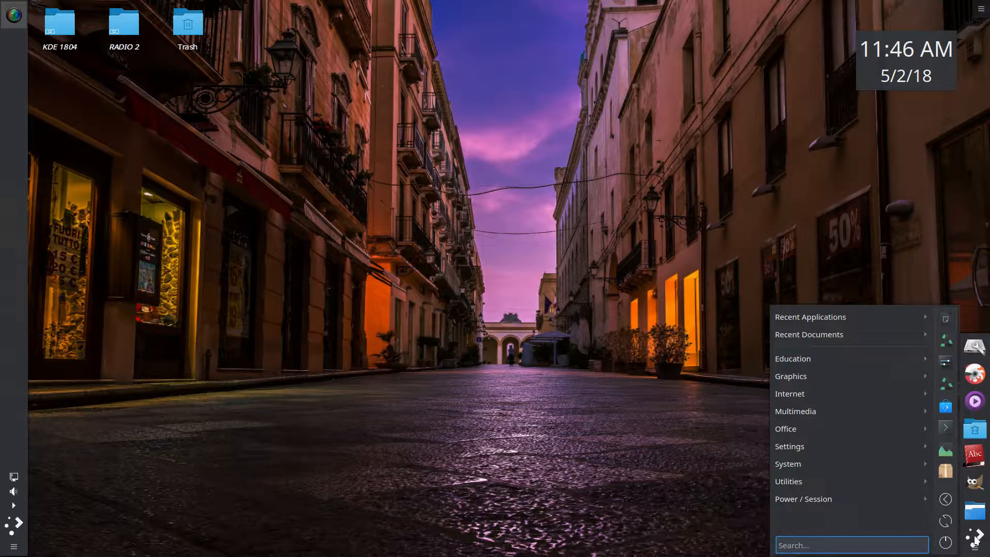
mouse_move(824, 498)
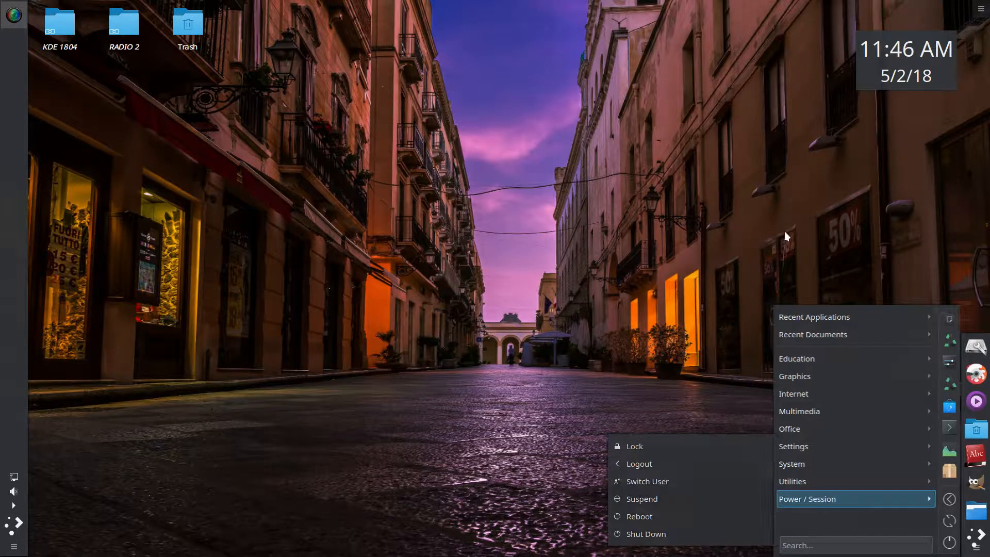
left_click(784, 231)
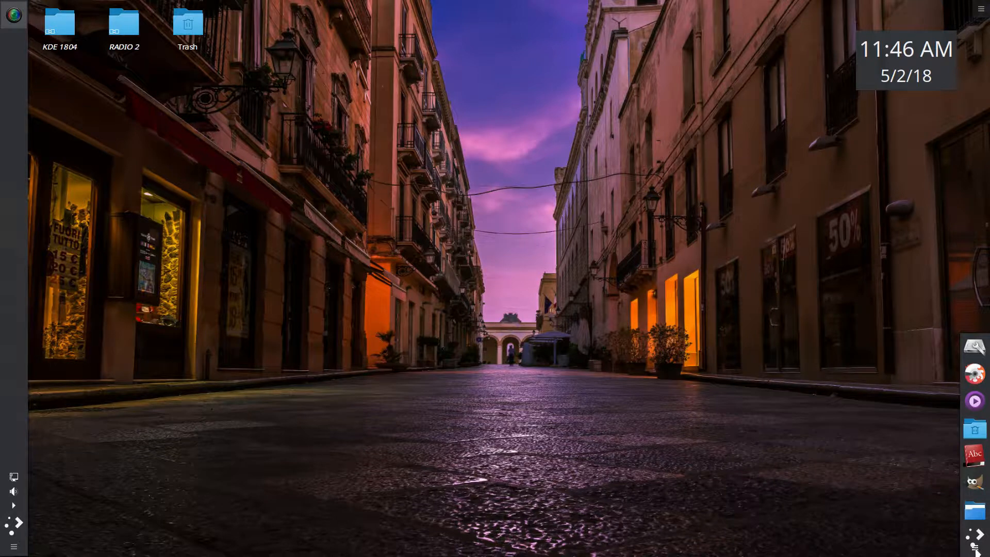
- Lock the desktop widgets through the dock launcher's panel options
right_click(976, 552)
left_click(905, 457)
left_click(975, 548)
left_click(975, 548)
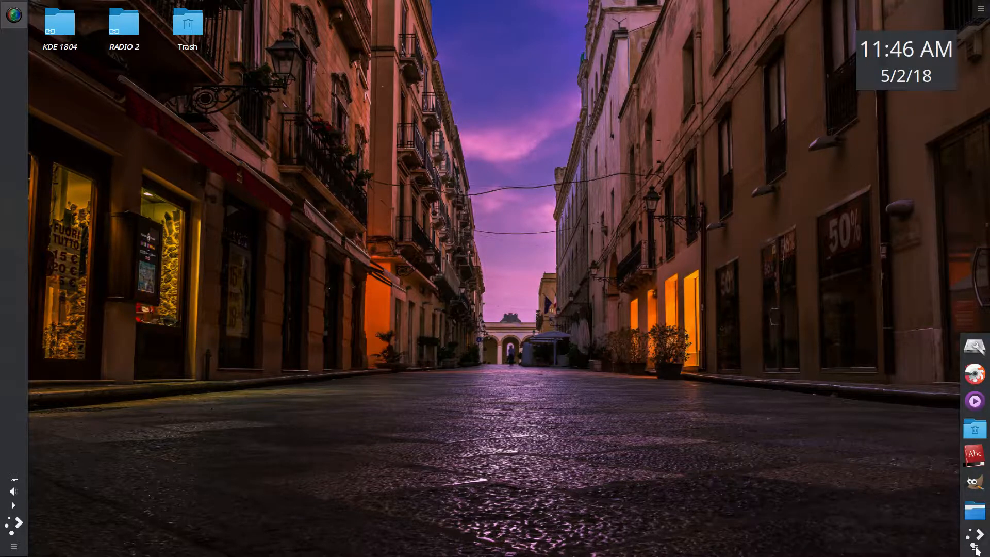
right_click(976, 550)
mouse_move(962, 550)
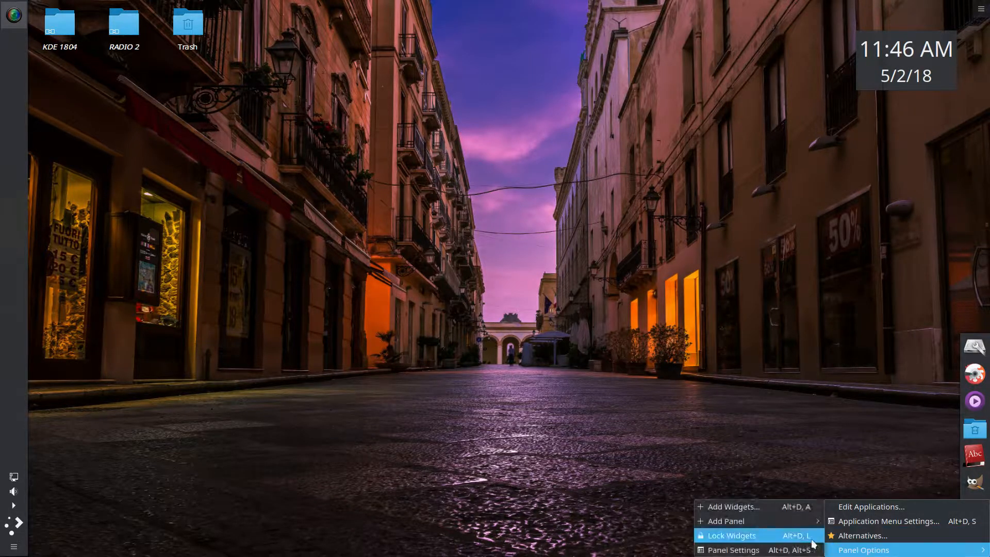
left_click(782, 535)
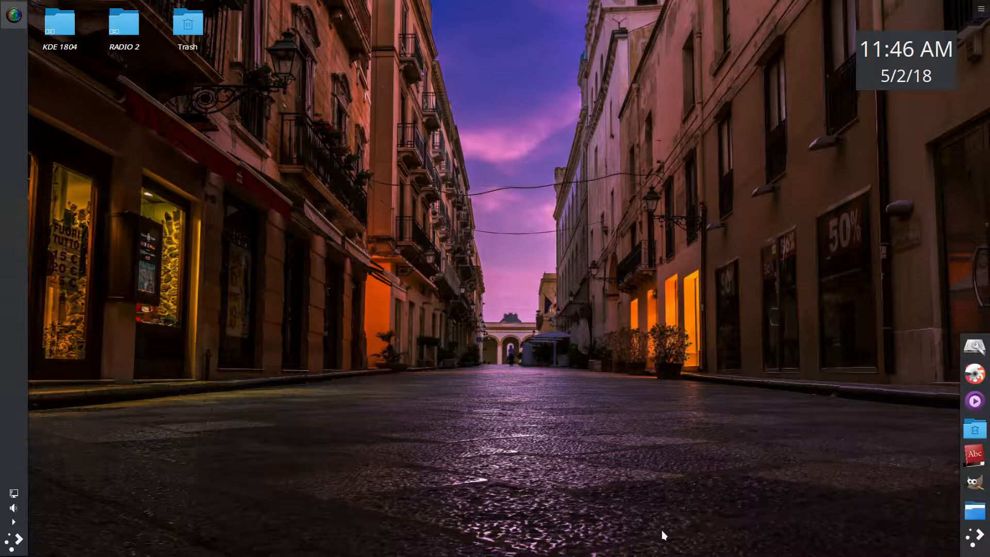
mouse_move(554, 555)
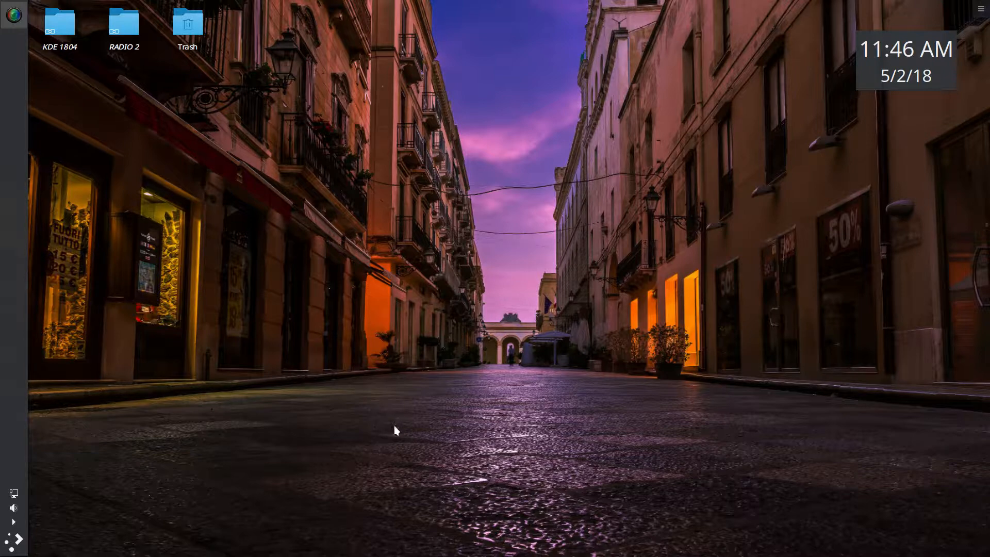
- Restore the minimized SimpleScreenRecorder window from the task manager
mouse_move(988, 518)
mouse_move(464, 556)
mouse_move(407, 554)
right_click(14, 24)
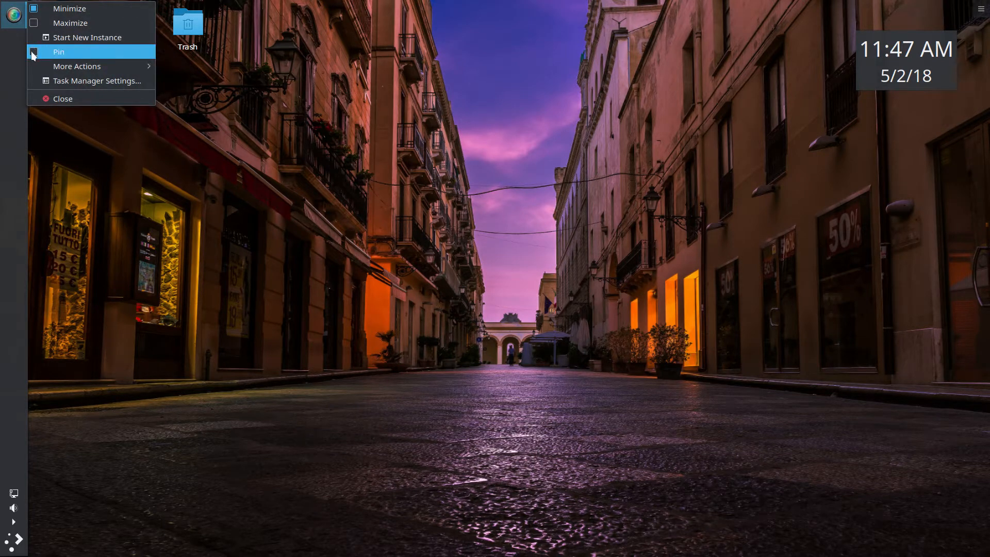
left_click(7, 50)
left_click(15, 24)
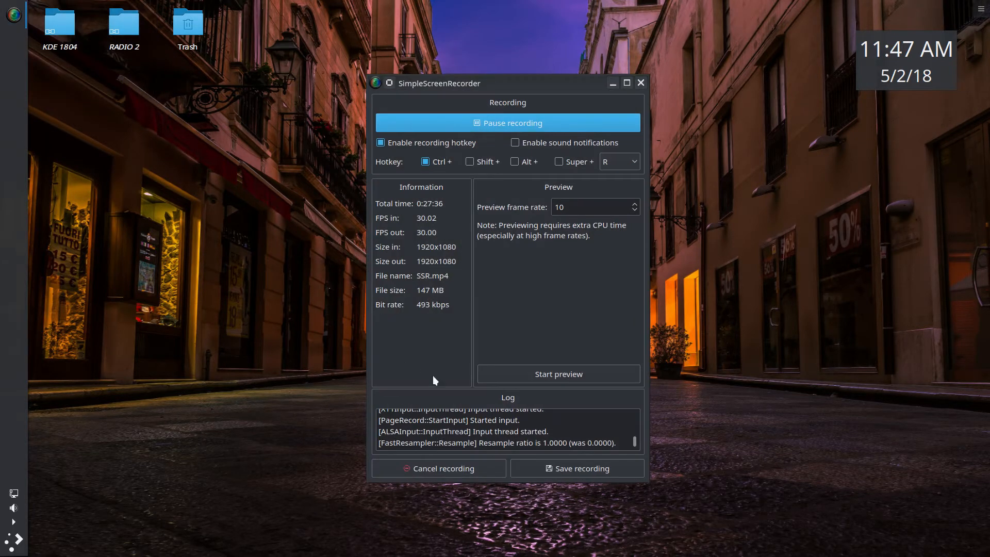